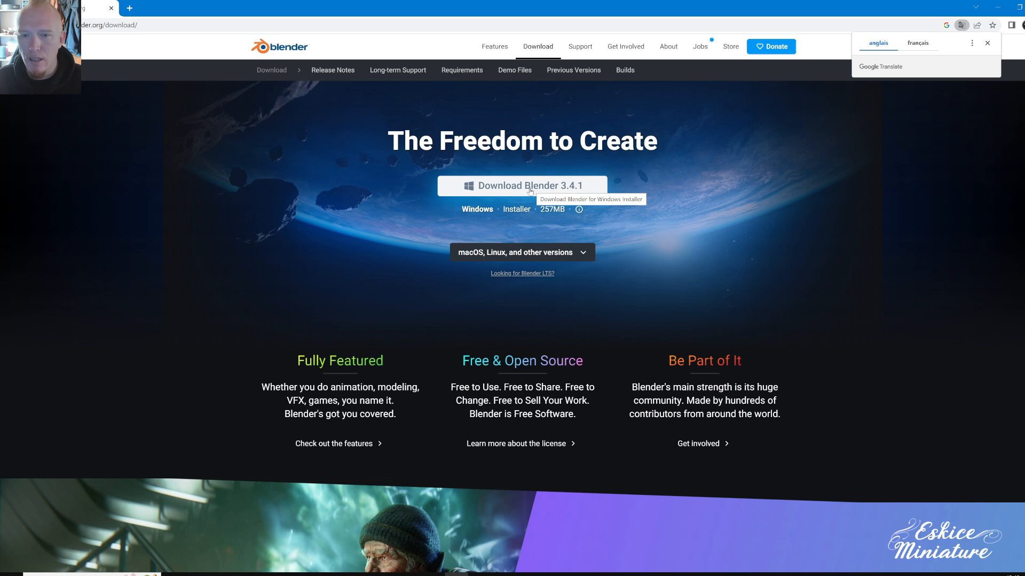
Show the list of Blender downloads for macOS, Linux and other versions on the download page.
left_click(530, 255)
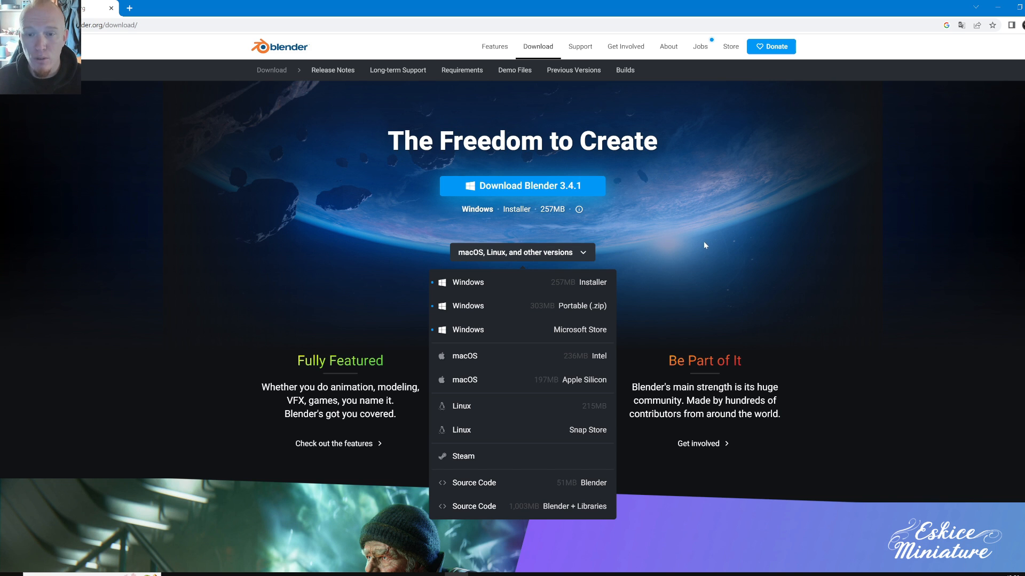
Search the web for "3D builder" and open its Microsoft Store result.
key("ctrl+l")
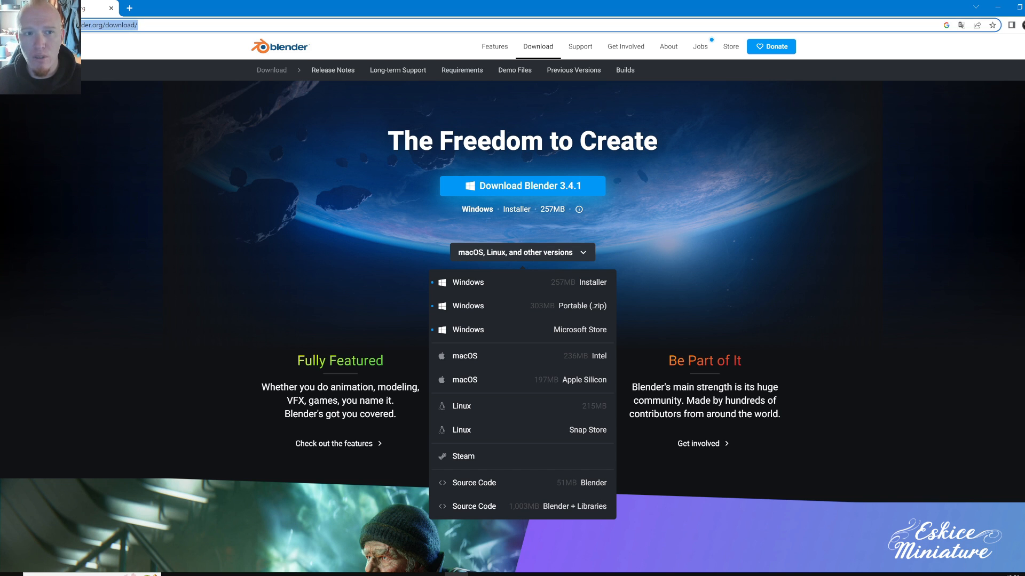
type("3D builder")
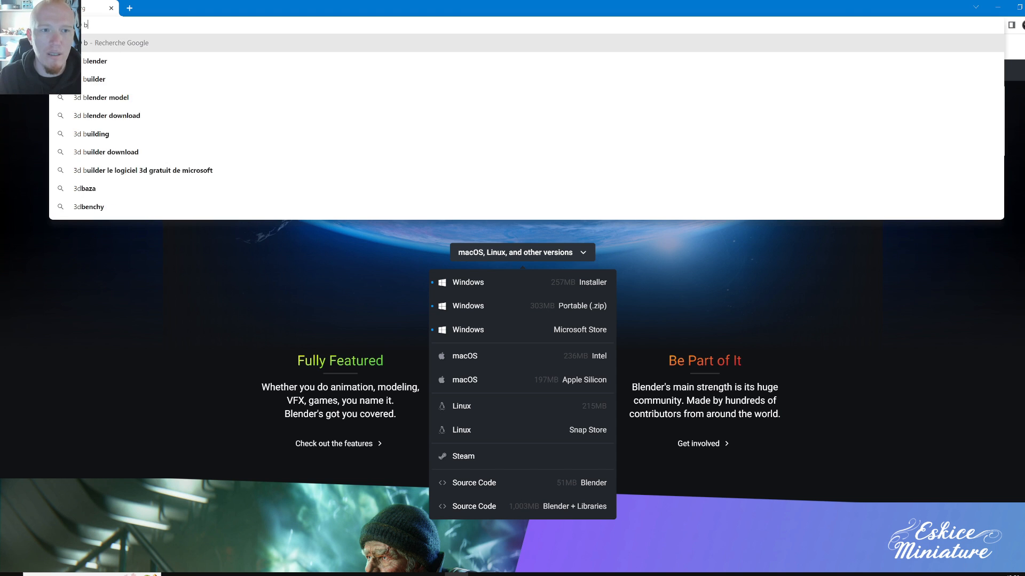
key("Return")
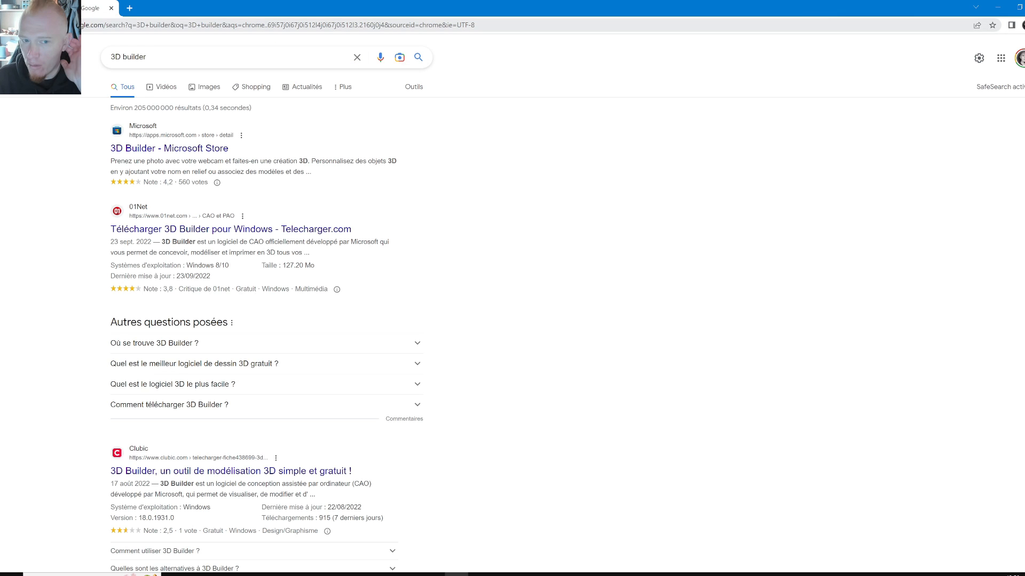
left_click(171, 148)
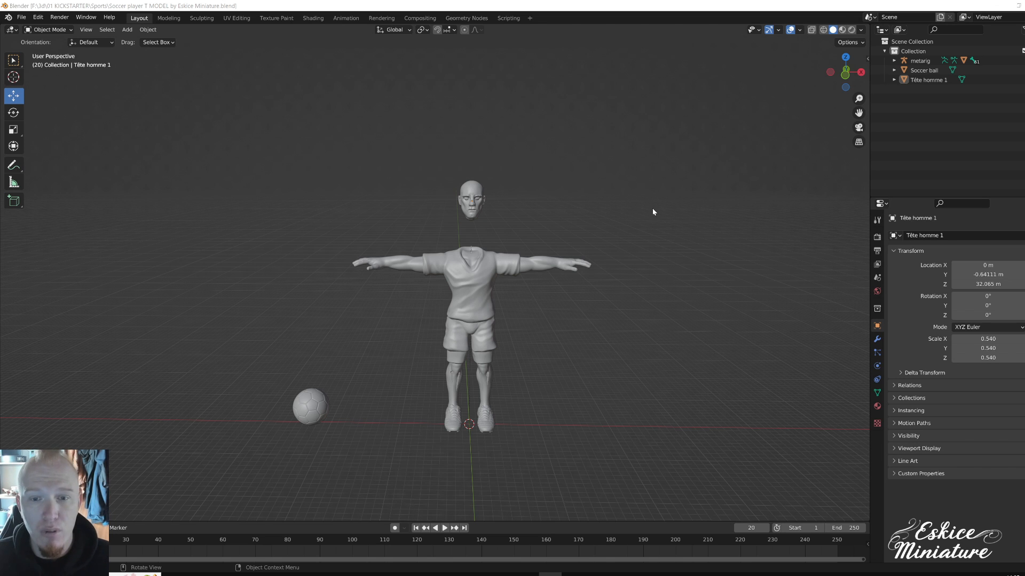
In Blender, select the head, the soccer ball and the footballer's body individually, and finish with nothing selected.
left_click(596, 209)
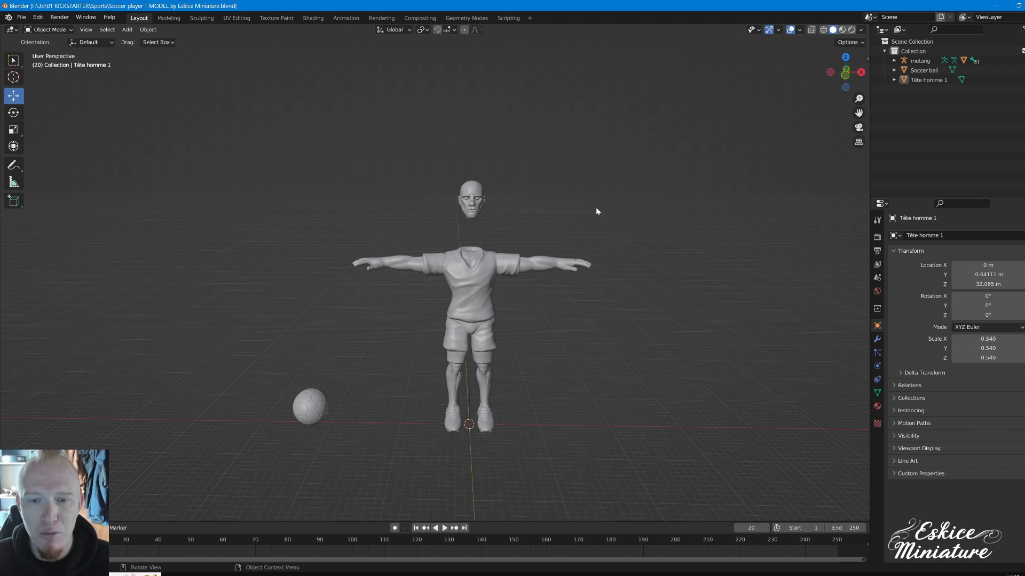
right_click(596, 208)
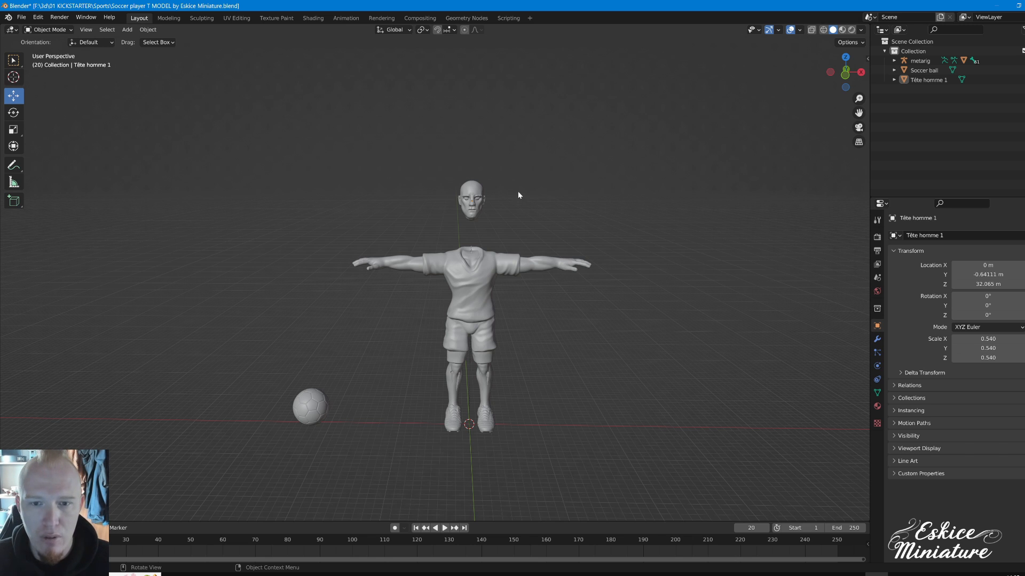
left_click(473, 201)
left_click(469, 272)
left_click(324, 393)
left_click(319, 404)
left_click(472, 296)
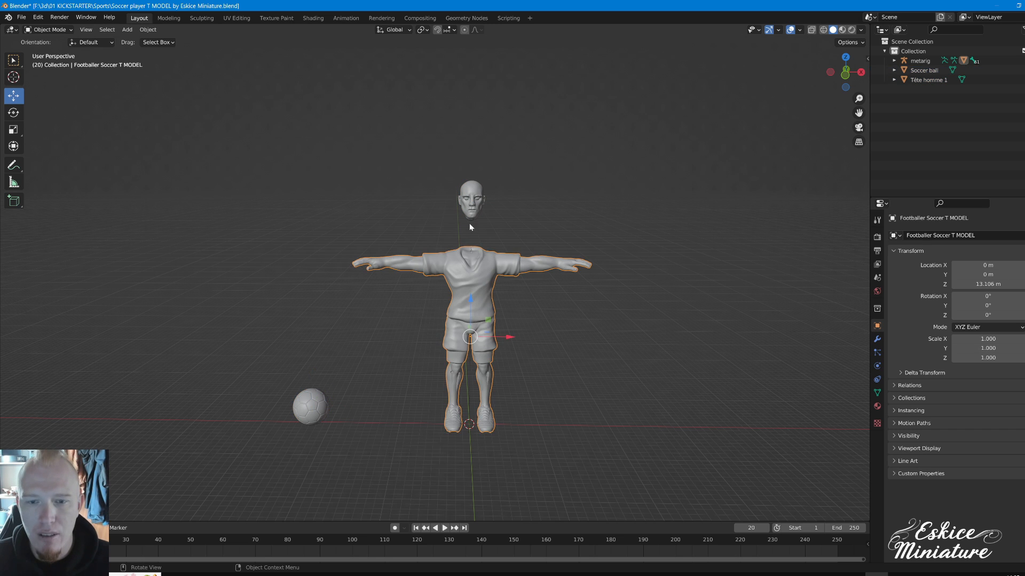
left_click(470, 213)
left_click(420, 311)
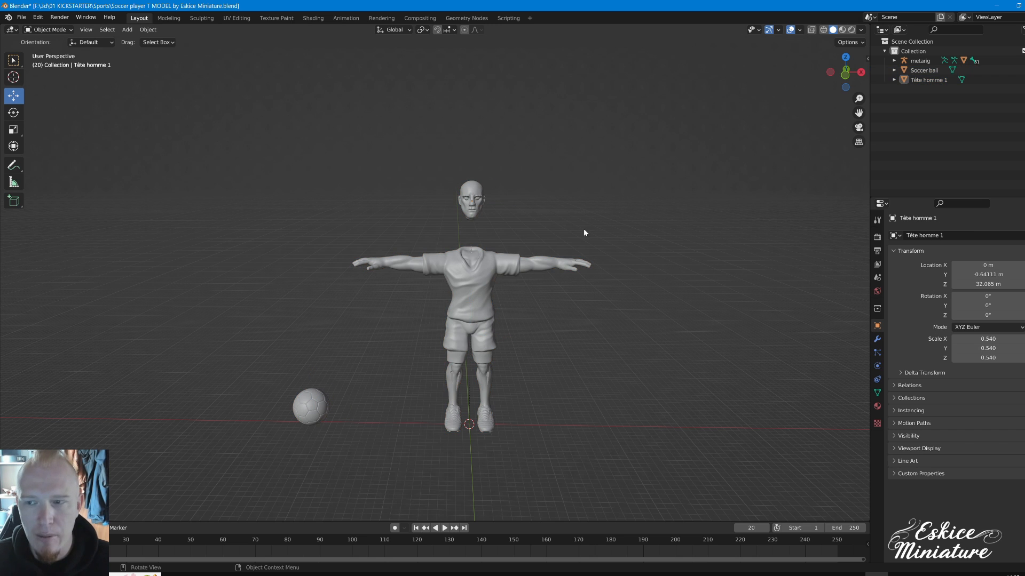
right_click(525, 202)
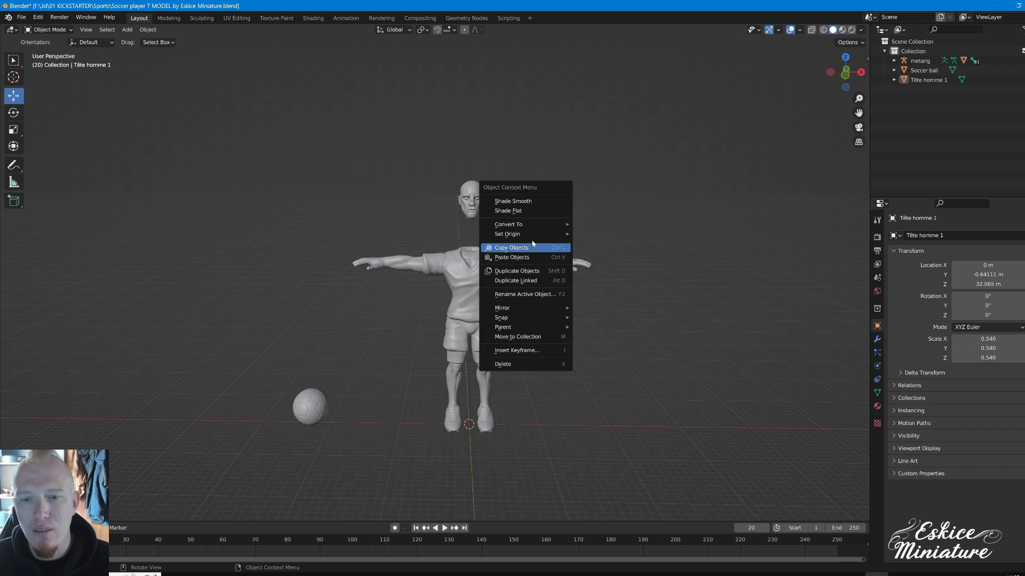
left_click(536, 207)
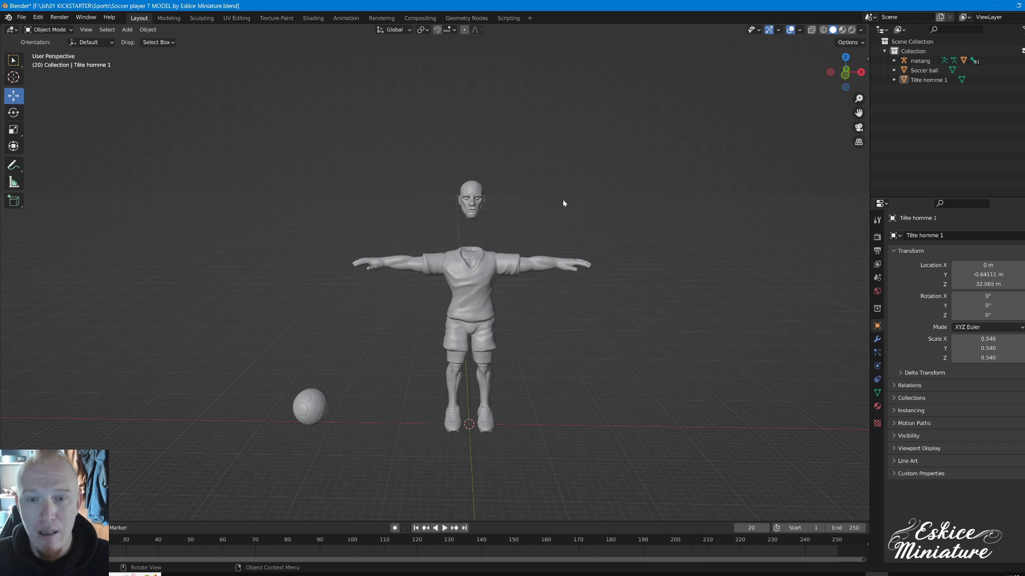
Examine the footballer model by zooming in on the torso, back out to the whole figure, and orbiting slightly around it.
scroll(563, 200, "down", 3)
scroll(540, 234, "up", 8)
scroll(540, 224, "down", 8)
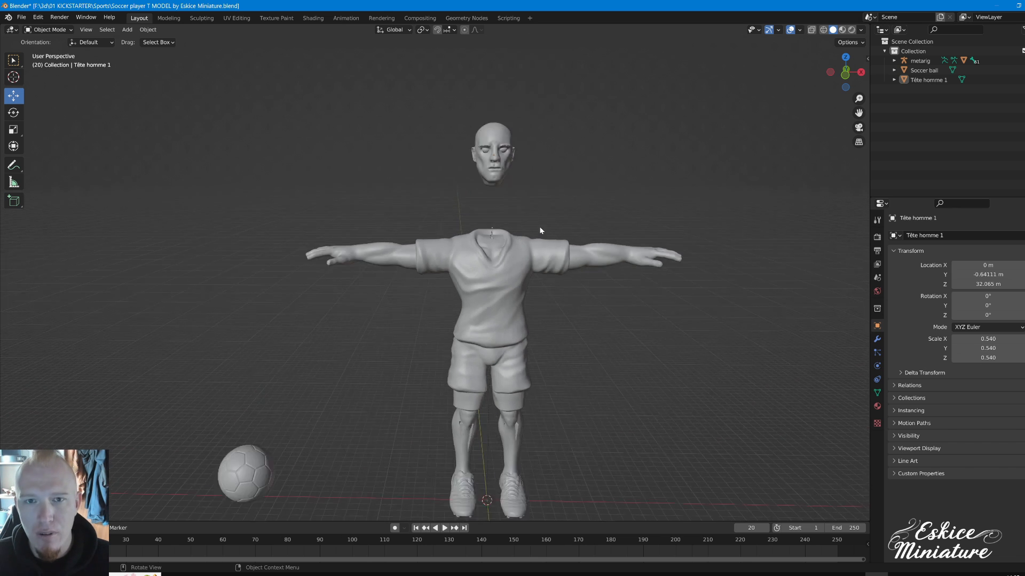
scroll(527, 238, "up", 5)
scroll(524, 232, "up", 3)
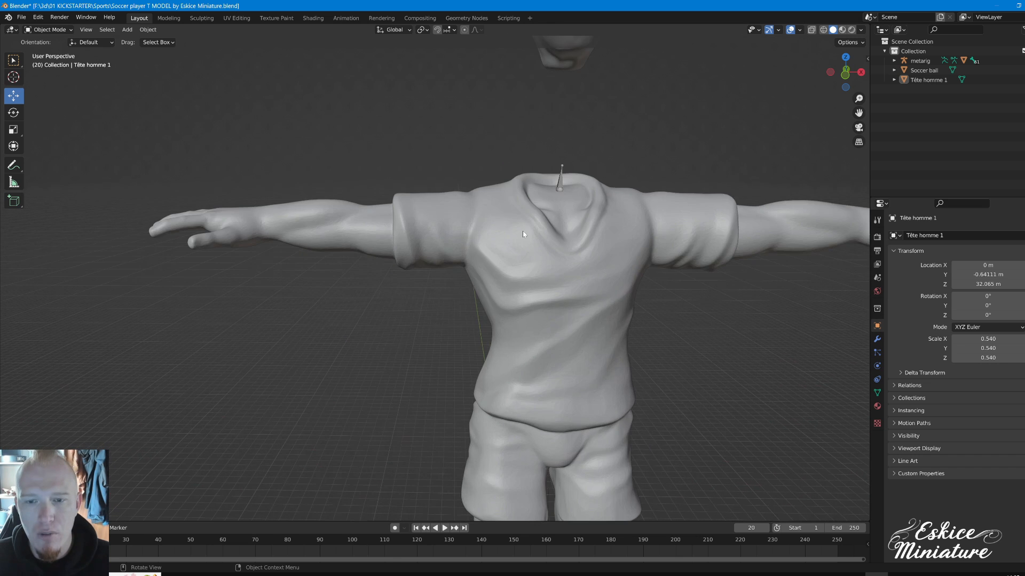
scroll(524, 241, "down", 5)
right_click(533, 220)
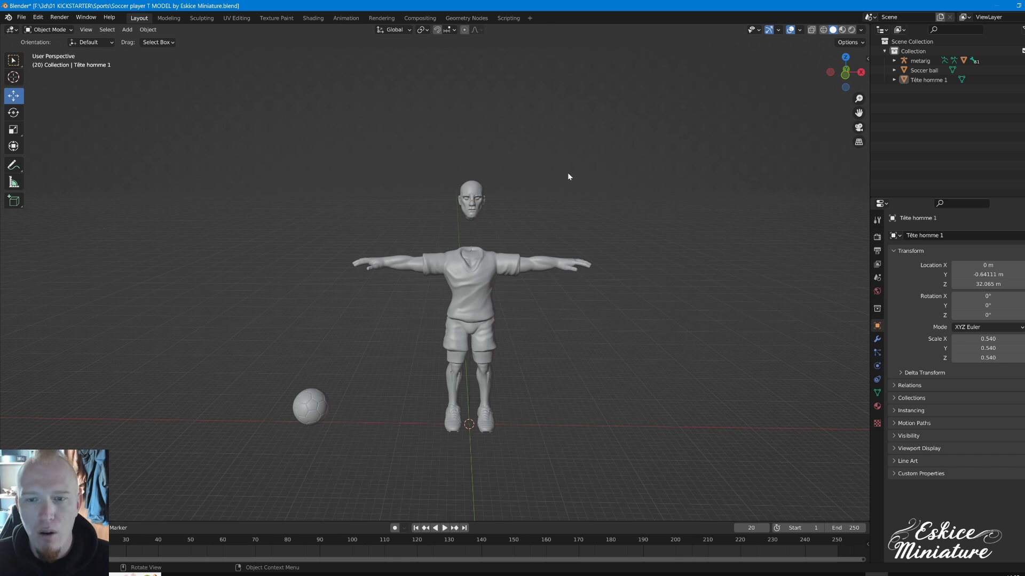
middle_click_drag(565, 190, 498, 310)
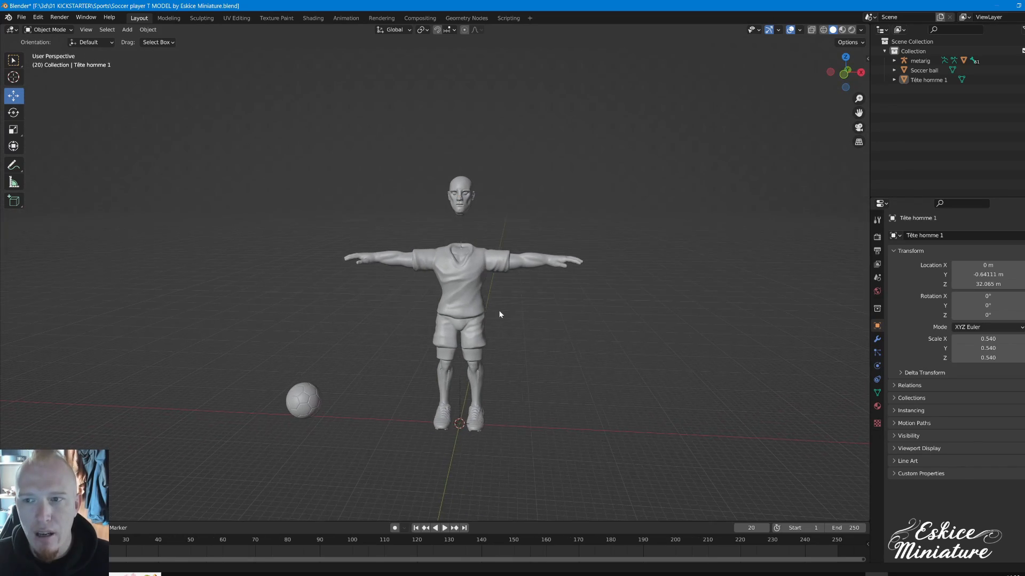
Inspect the model in the front, top, bottom, left and right orthographic views, and return to a perspective view.
left_click(842, 76)
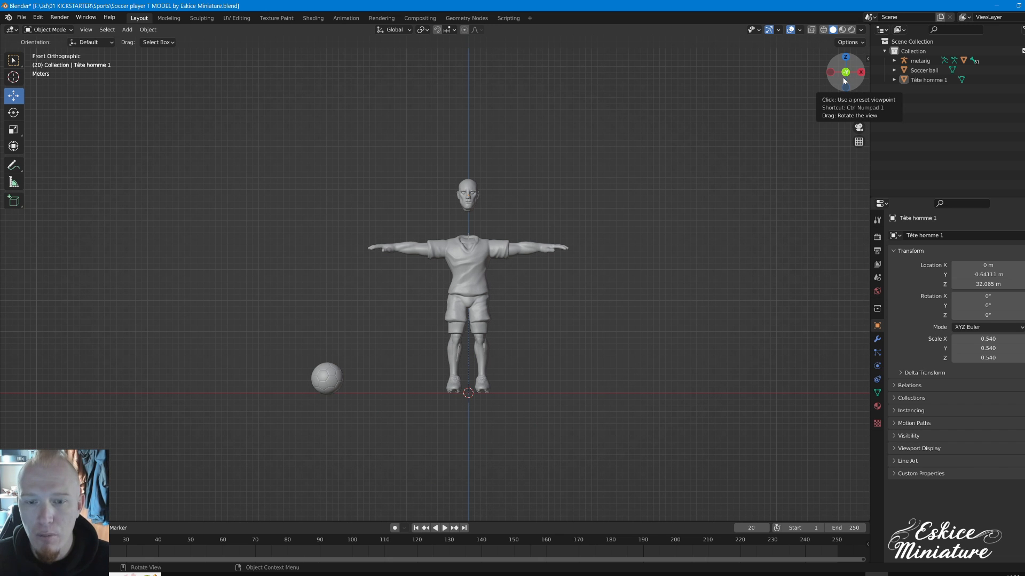
left_click(859, 73)
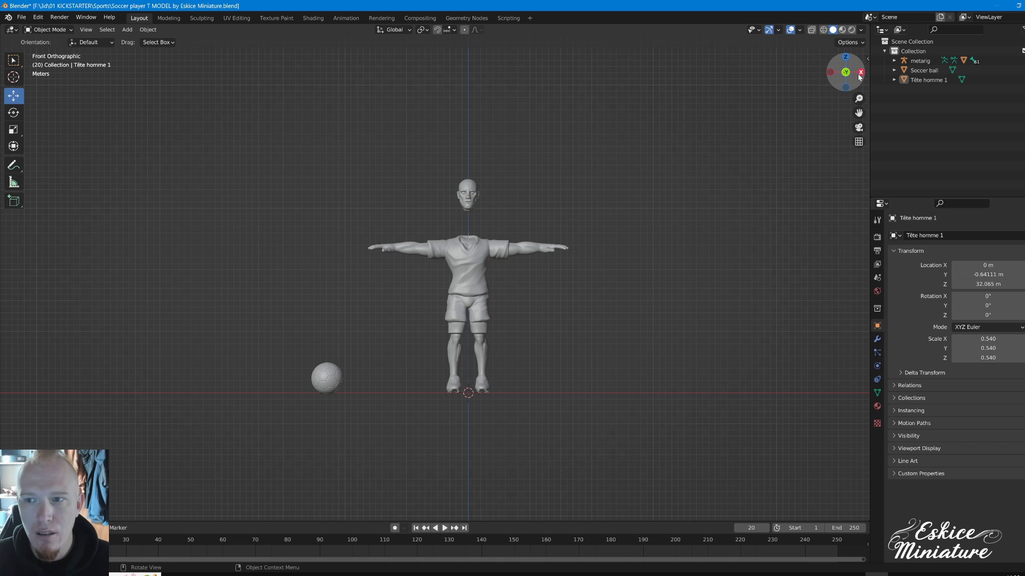
left_click(846, 59)
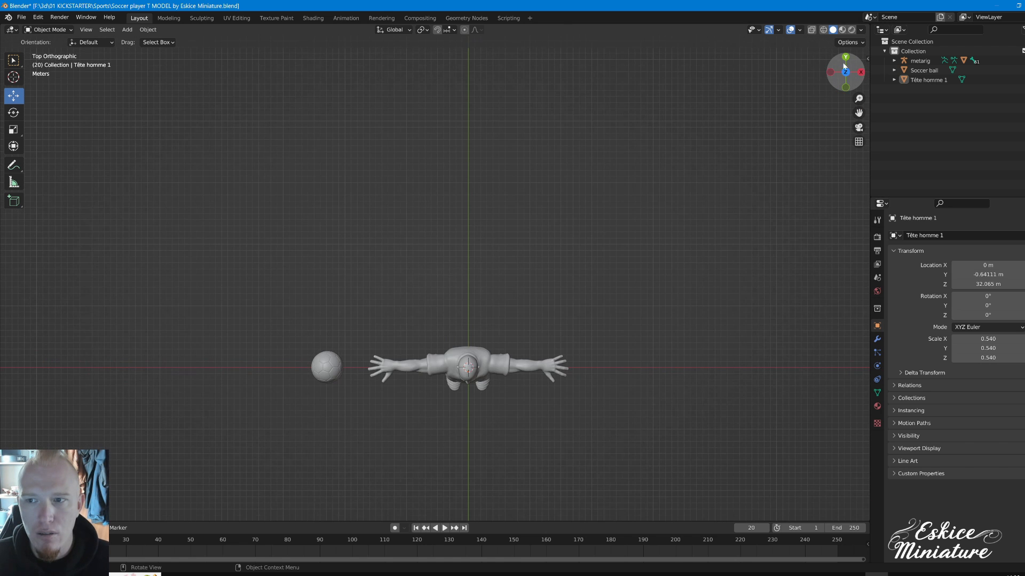
left_click(846, 74)
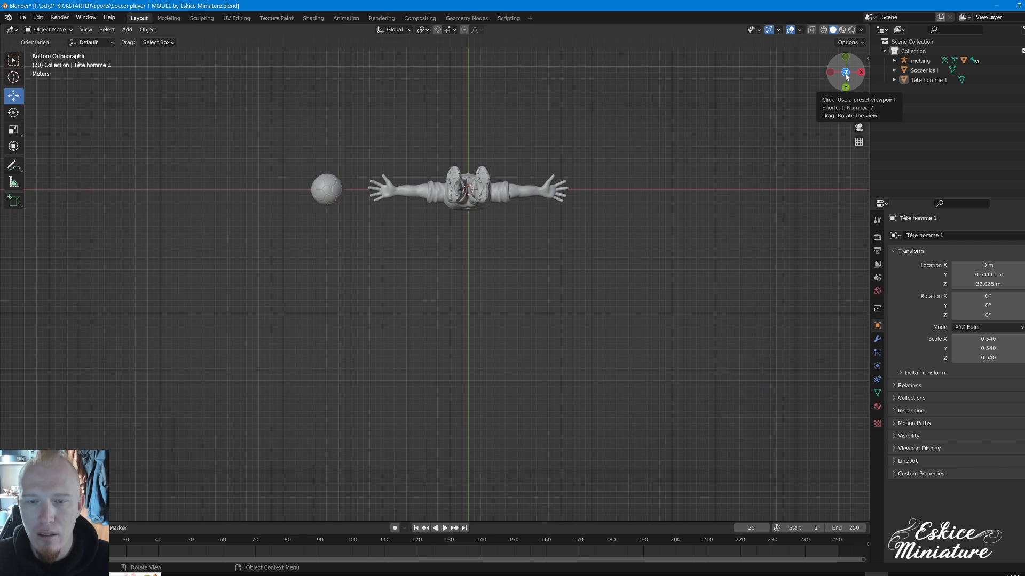
left_click(842, 62)
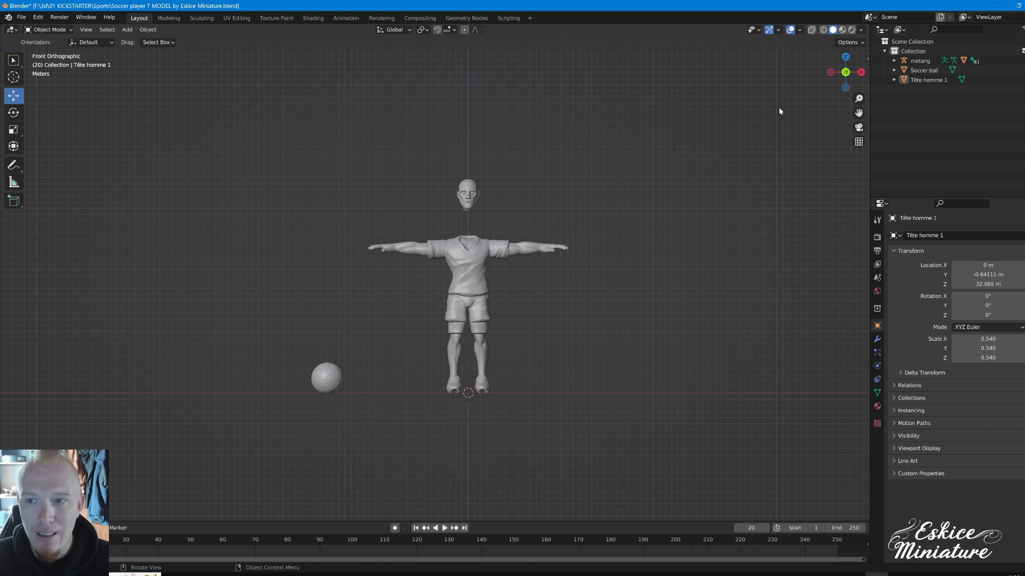
left_click(831, 72)
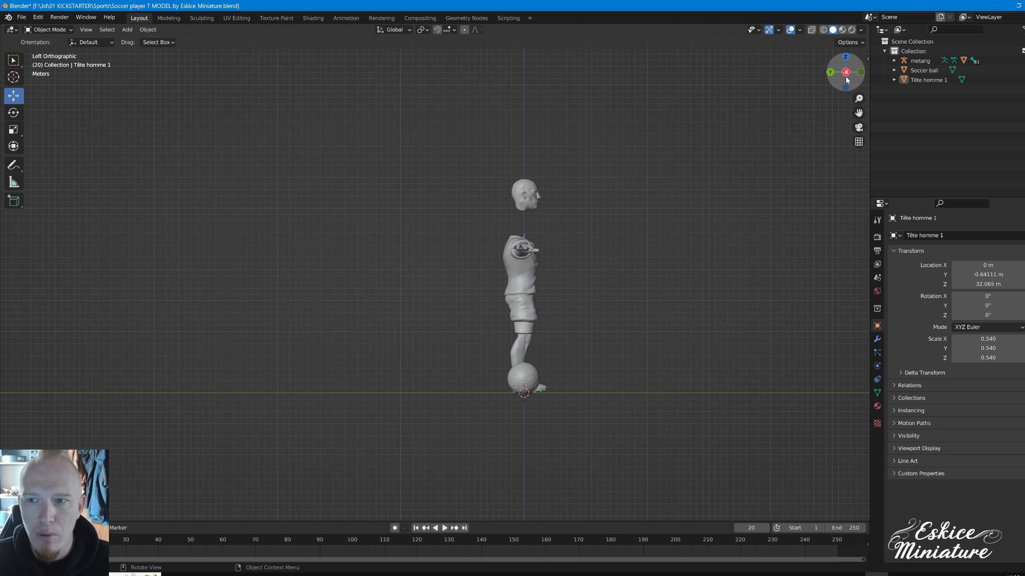
left_click(845, 75)
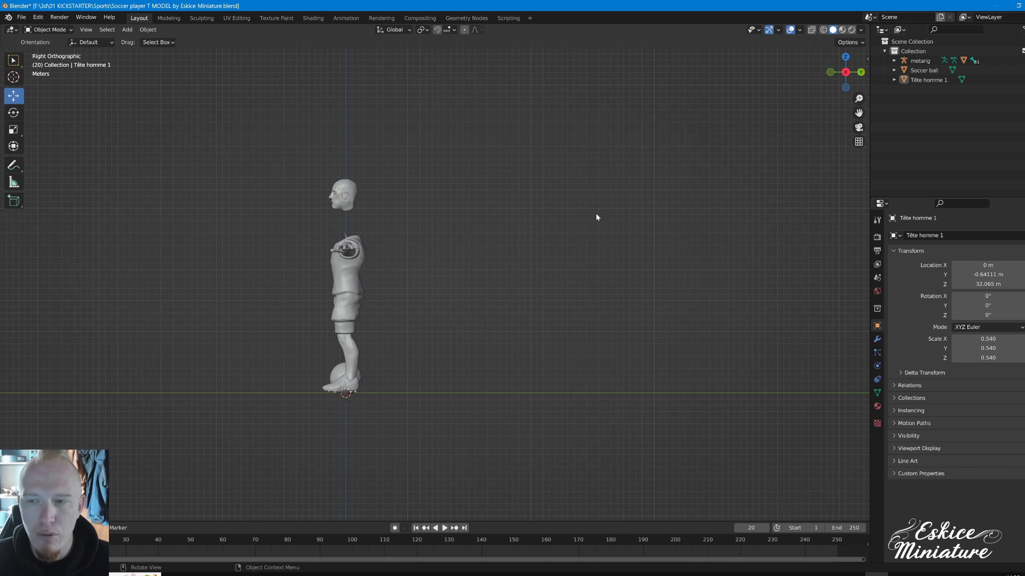
middle_click_drag(421, 241, 561, 328)
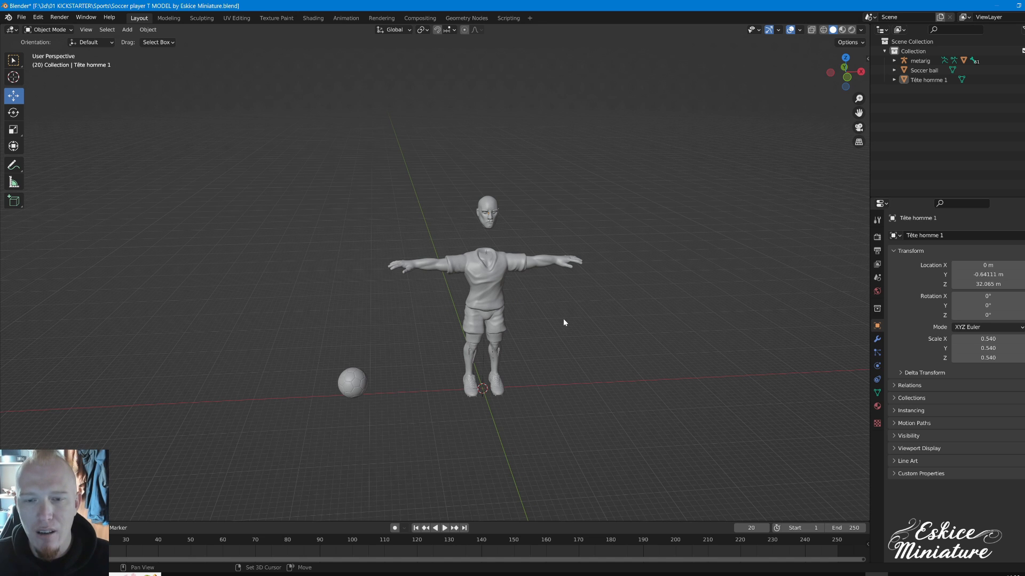
Pan, zoom and orbit around the footballer until the whole figure and the ball are framed from the front.
mouse_move(544, 302)
middle_mouse_down()
mouse_move(473, 303)
mouse_move(532, 308)
mouse_move(554, 296)
mouse_move(491, 293)
mouse_move(556, 293)
mouse_move(503, 314)
mouse_move(542, 336)
mouse_move(566, 328)
mouse_move(496, 322)
mouse_move(526, 270)
mouse_move(537, 292)
middle_mouse_up()
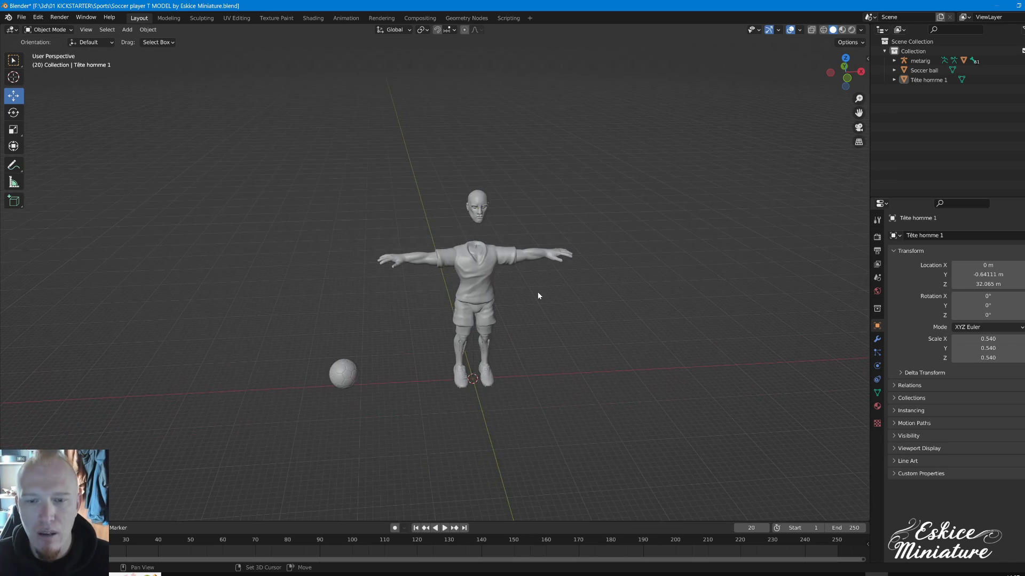
scroll(341, 155, "up", 5)
scroll(342, 155, "up", 2)
middle_click_drag(380, 257, 251, 334)
scroll(623, 366, "up", 4)
scroll(623, 367, "down", 5)
scroll(307, 302, "down", 3)
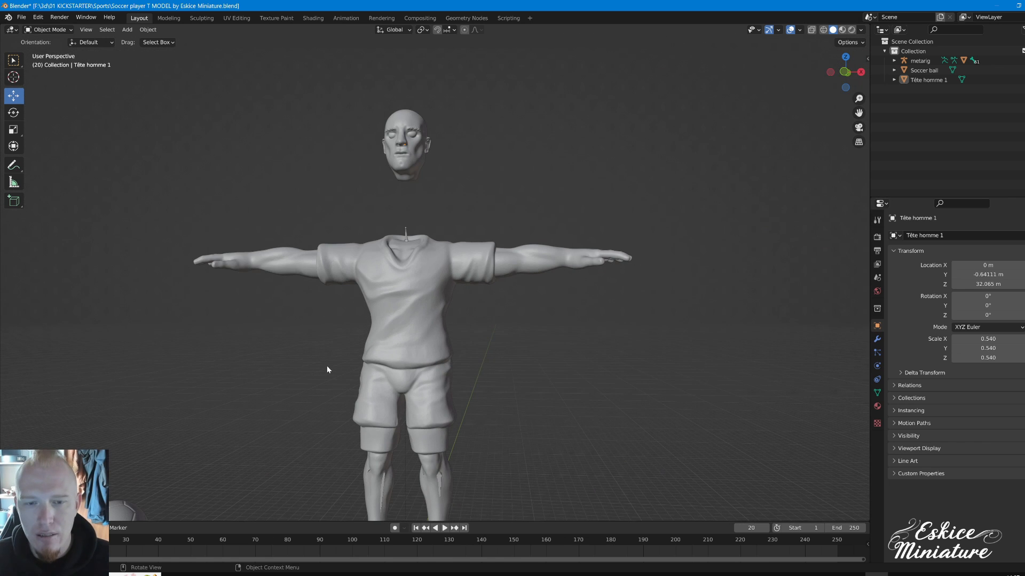
middle_click_drag(329, 360, 427, 306, "shift")
scroll(425, 307, "down", 3)
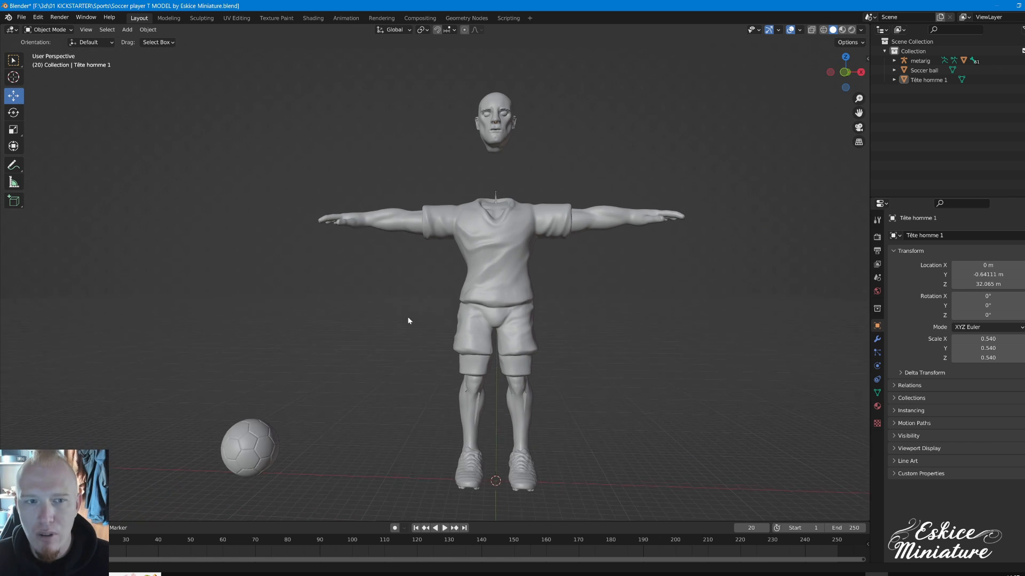
Select the head in the viewport and as Tête homme 1 in the scene list, then the soccer ball, and clear the selection.
scroll(409, 320, "up", 2)
left_click(529, 111)
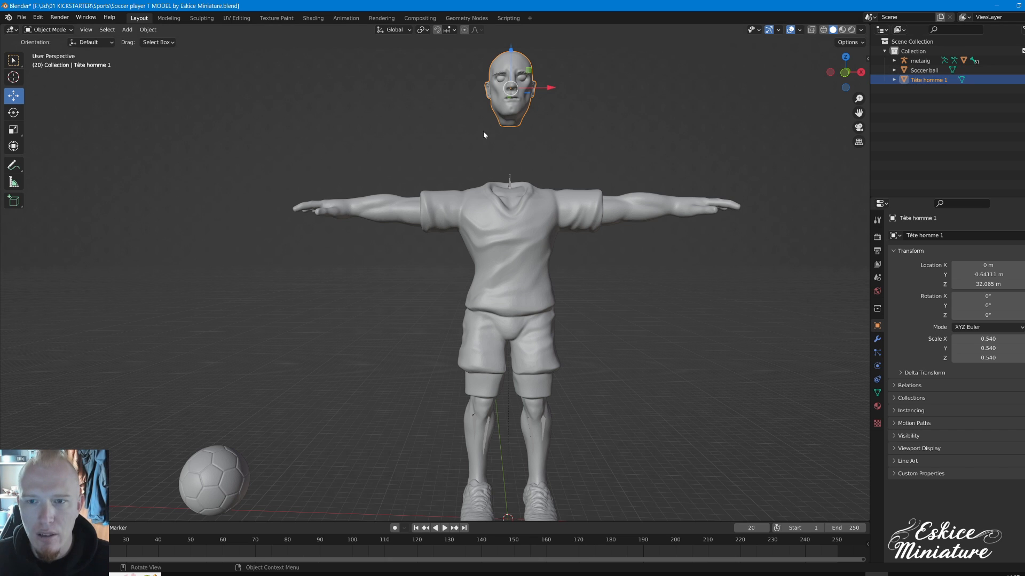
left_click(552, 122)
left_click(926, 79)
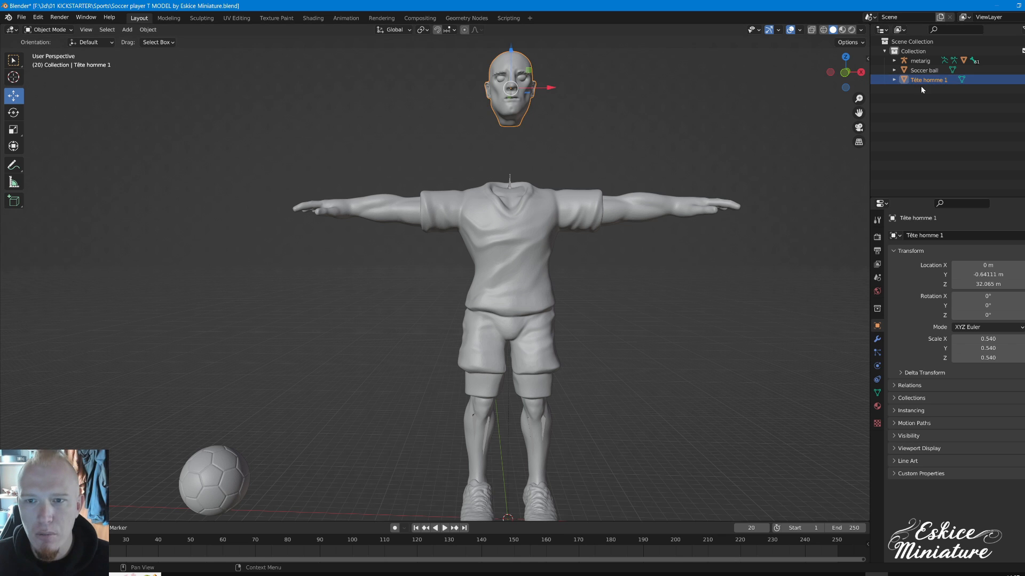
left_click(651, 149)
left_click(219, 475)
left_click(628, 307)
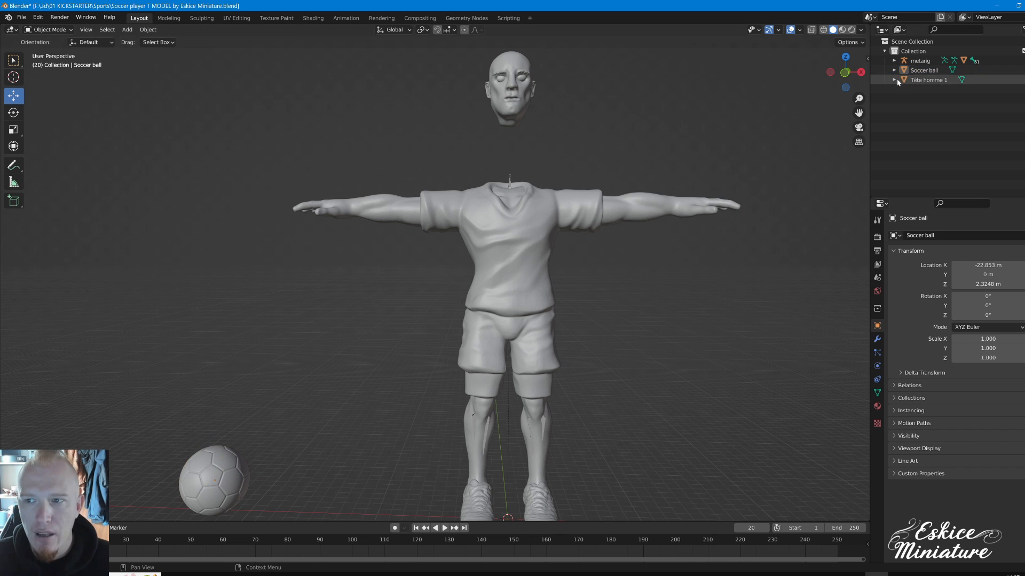
Select the metarig, the metarig together with the body, and the body alone, ending with only the metarig selected.
left_click(920, 60)
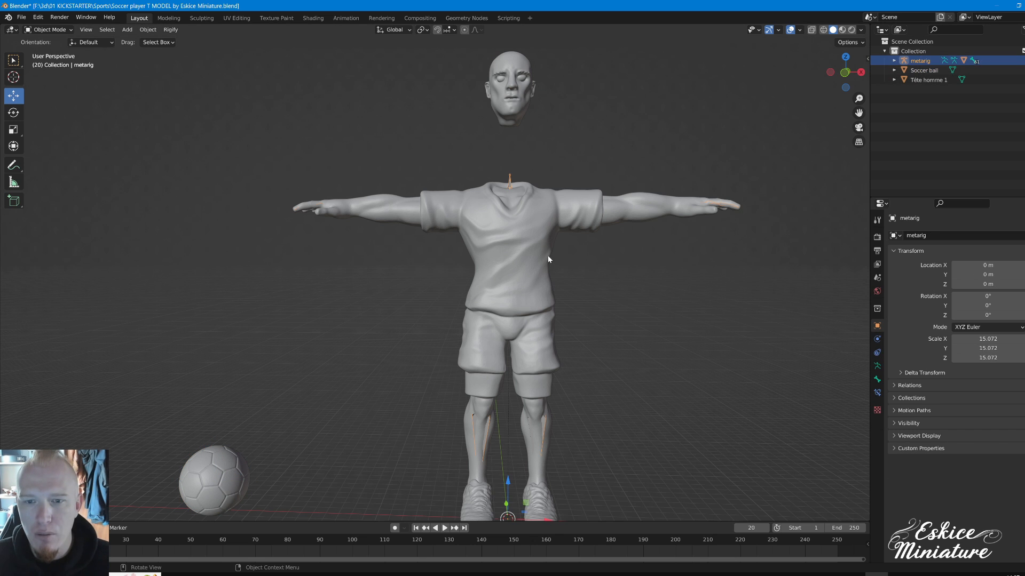
left_click_drag(730, 366, 447, 174)
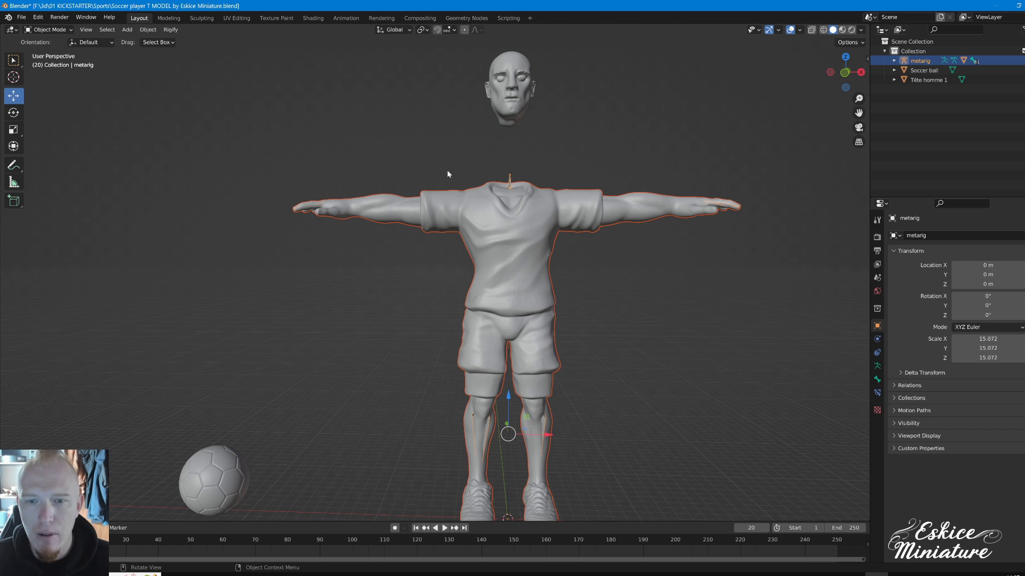
left_click(500, 253)
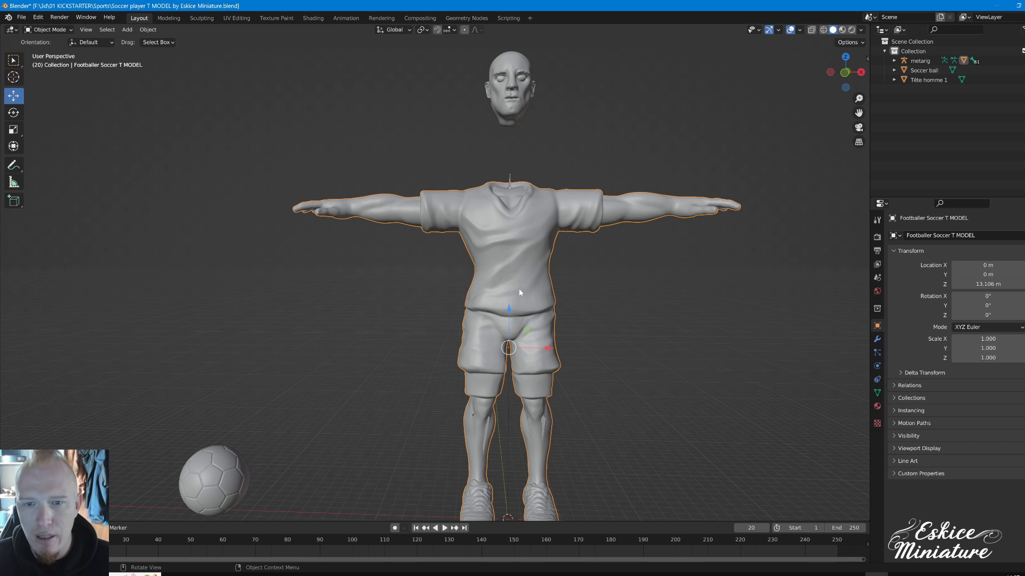
left_click(509, 187)
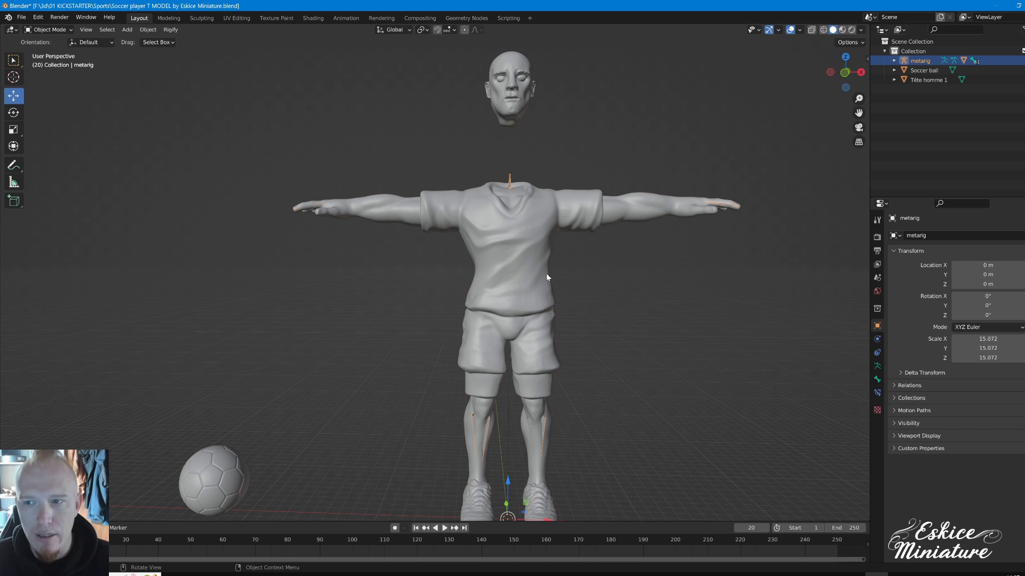
Switch the viewport to wireframe shading to reveal the metarig's bones inside the footballer's body.
key("shift+z")
mouse_move(611, 325)
middle_mouse_down()
mouse_move(616, 318)
mouse_move(616, 330)
mouse_move(593, 310)
middle_mouse_up()
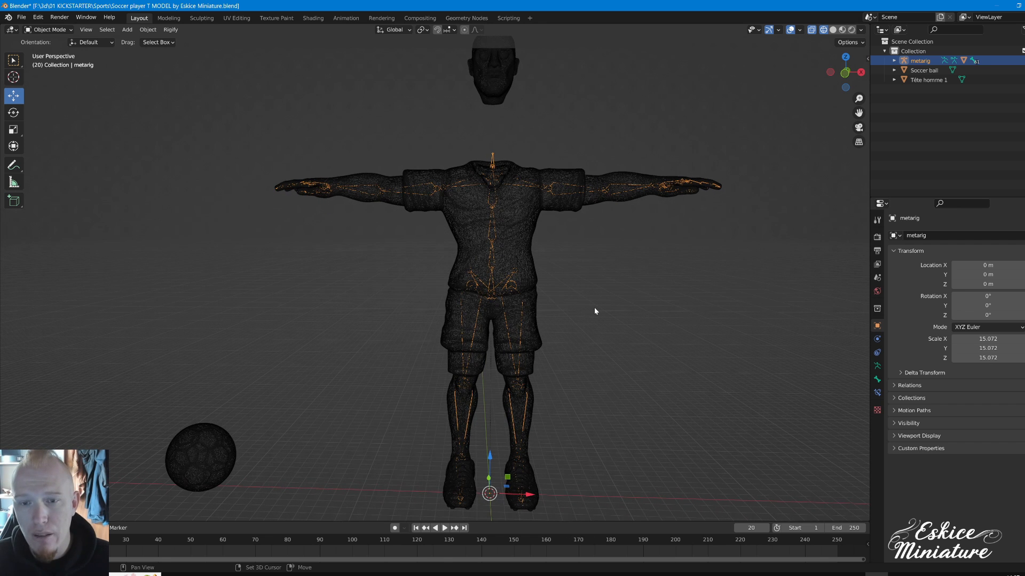
key("shift+z")
key("shift+z")
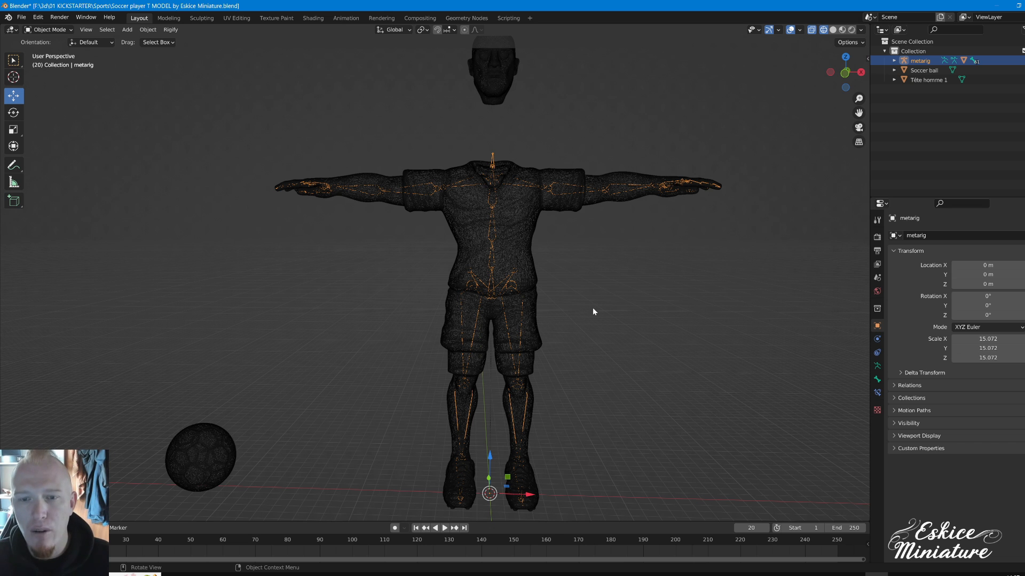
Turn wireframe shading off and on again, and show the whole footballer in front orthographic view.
middle_click_drag(592, 303, 599, 309)
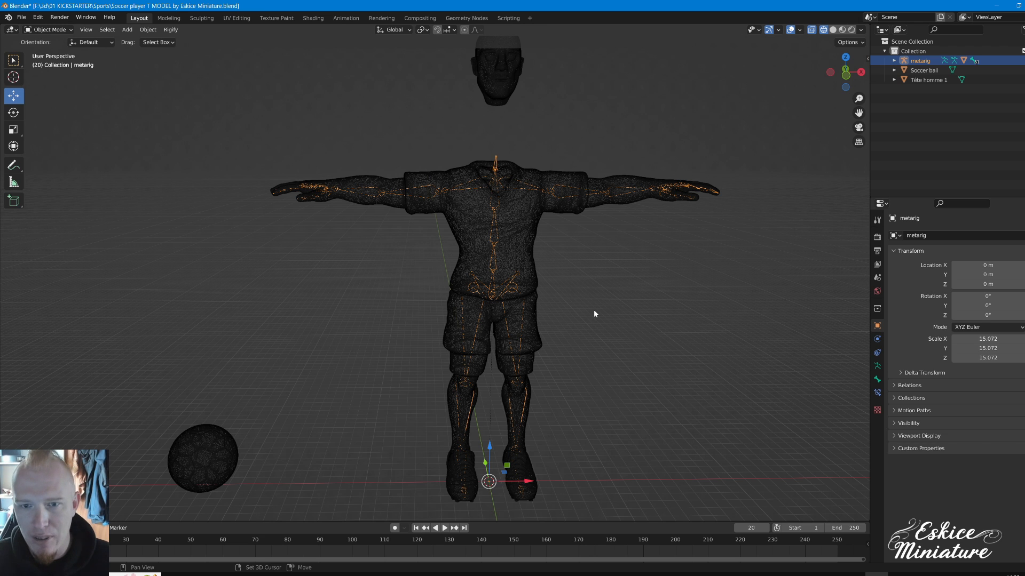
key("shift+z")
key("shift+z")
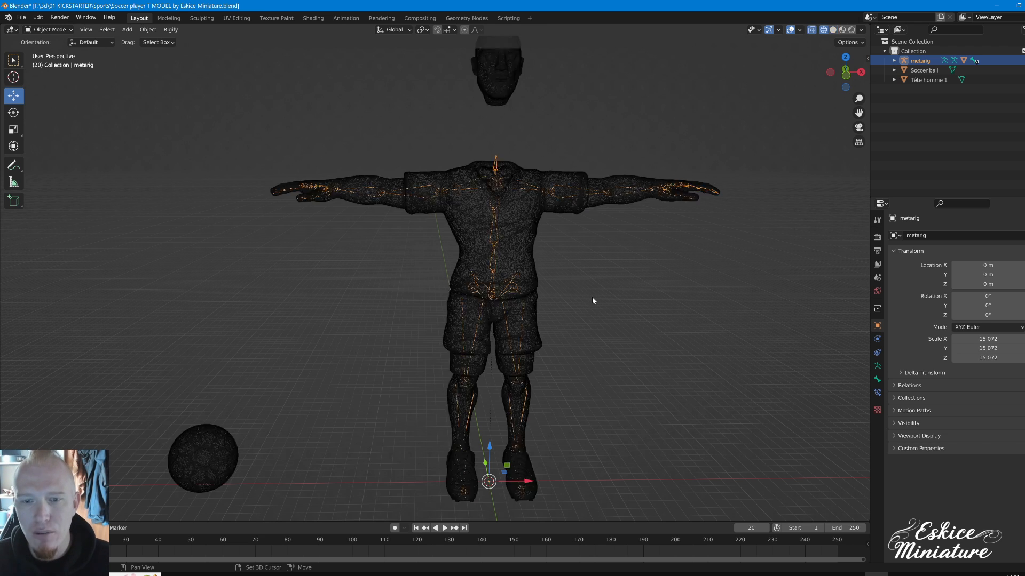
middle_click_drag(587, 295, 586, 296)
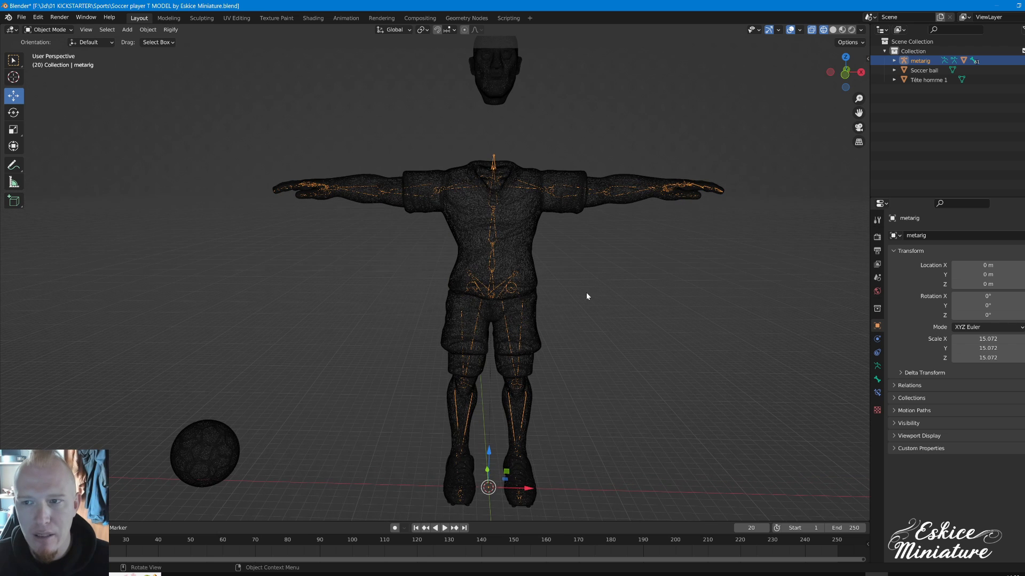
left_click(842, 75)
middle_click_drag(604, 244, 596, 243, "shift")
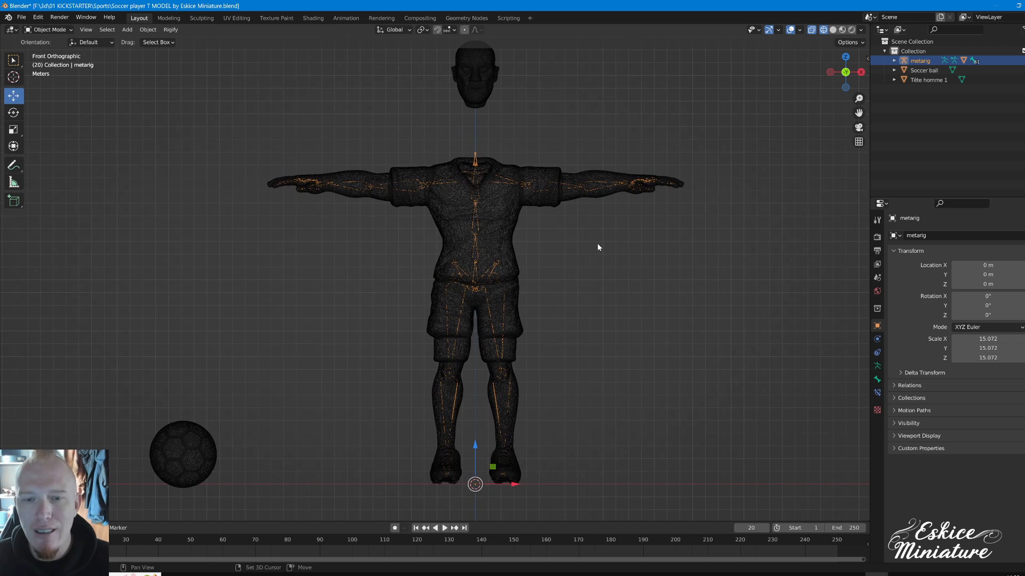
scroll(597, 246, "down", 1)
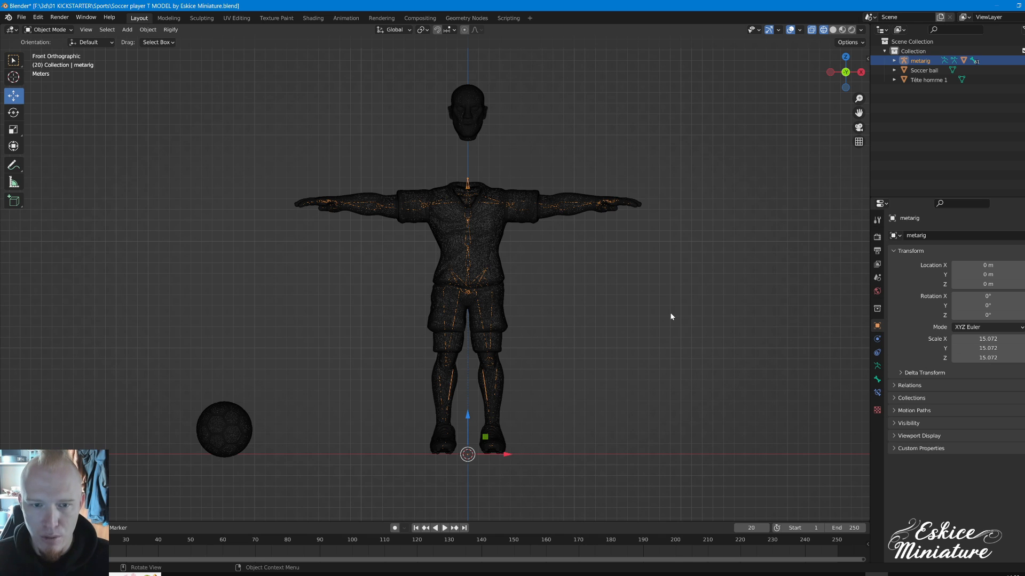
View the arm and hand bones from above, clearing the selection, selecting the body, and reselecting the metarig.
middle_click_drag(566, 290, 496, 339)
scroll(494, 337, "up", 5)
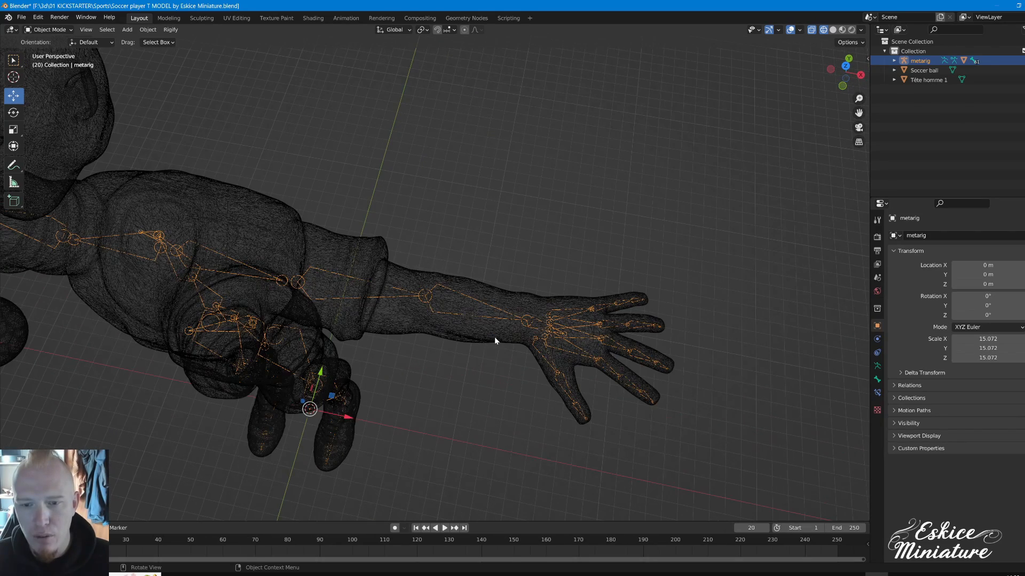
left_click(419, 384)
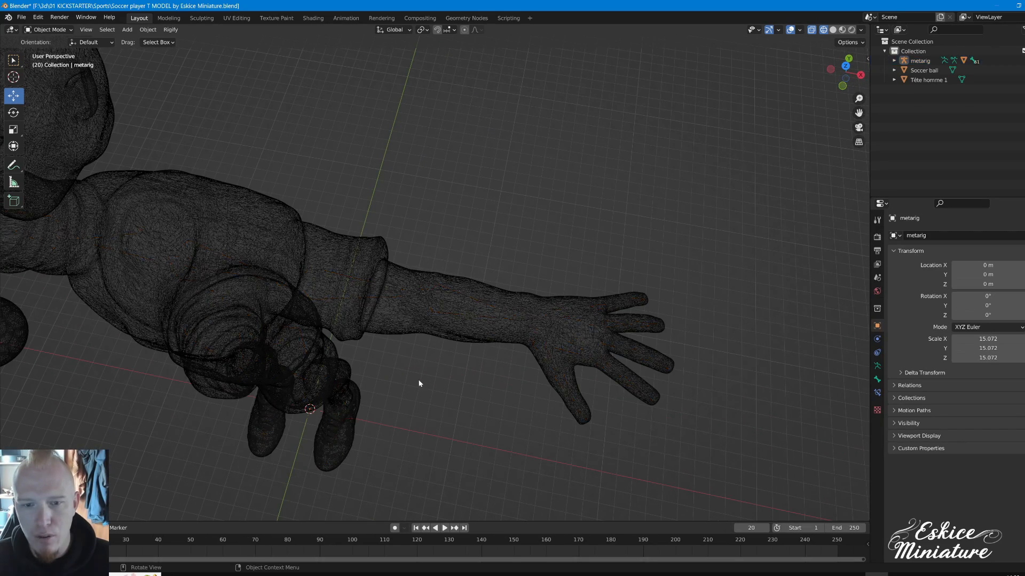
left_click(443, 302)
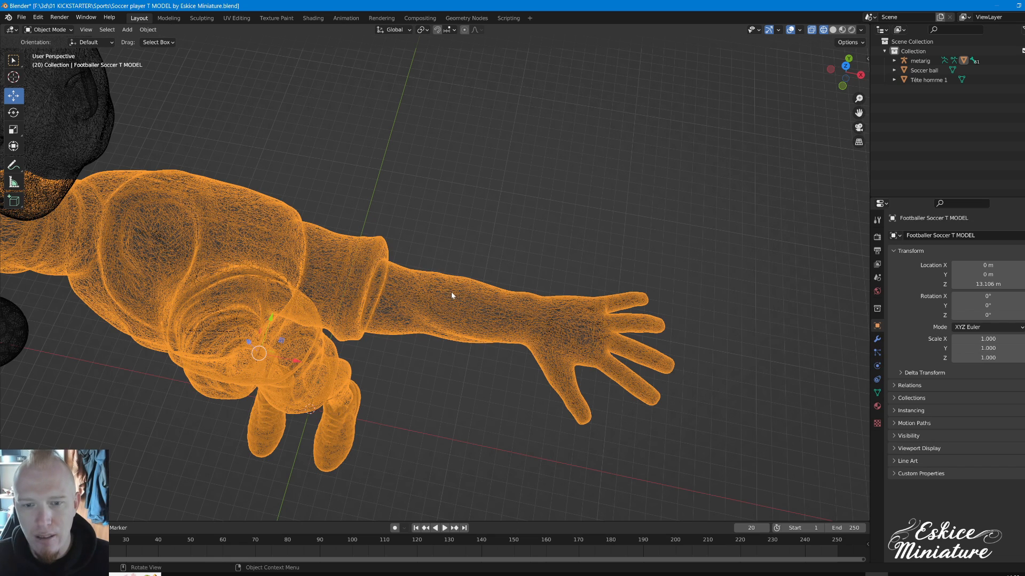
left_click(459, 293)
middle_click_drag(458, 294, 514, 282)
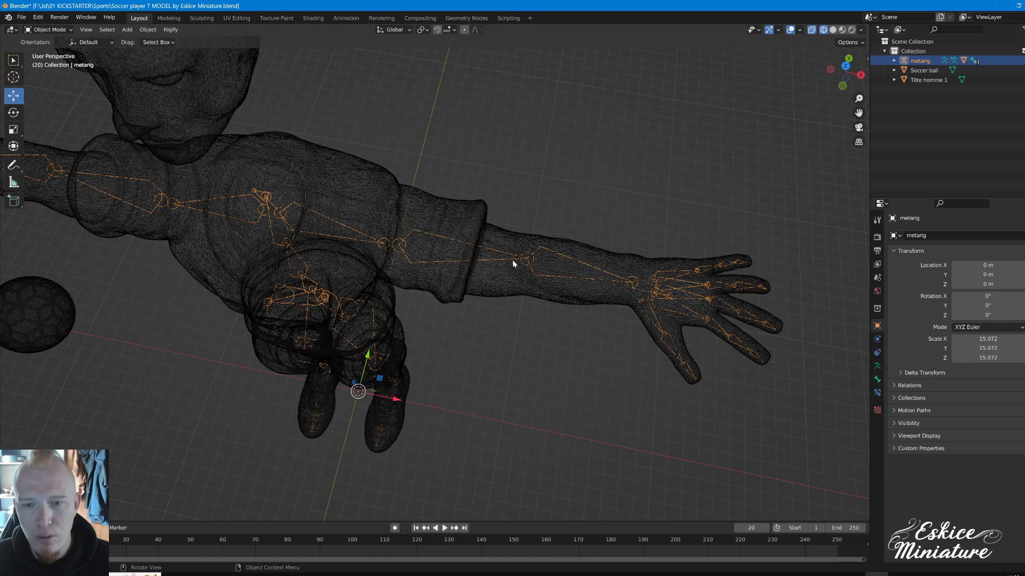
middle_click_drag(493, 357, 556, 258)
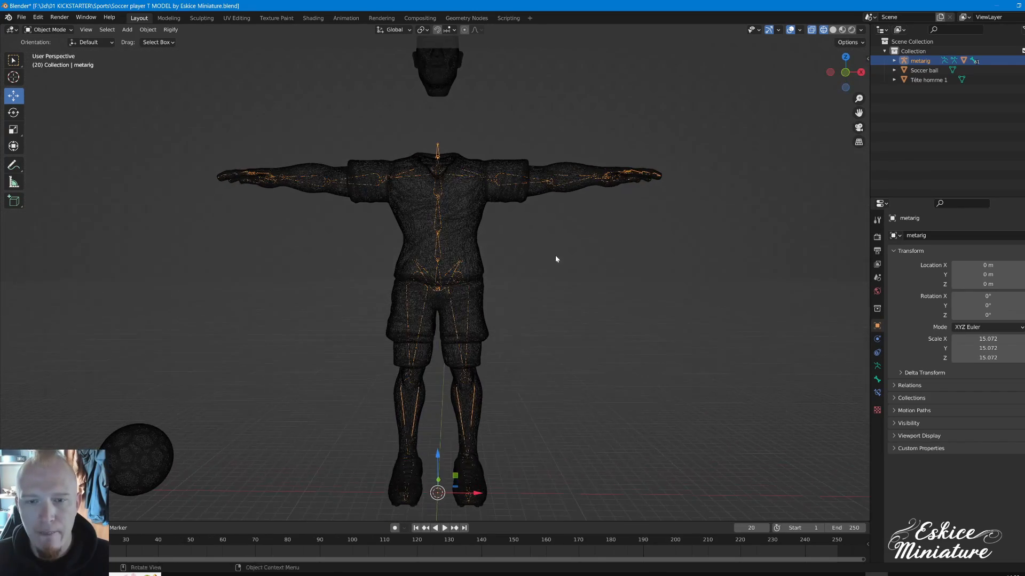
Return to the front orthographic view and orbit and zoom around the wireframe footballer.
left_click(845, 76)
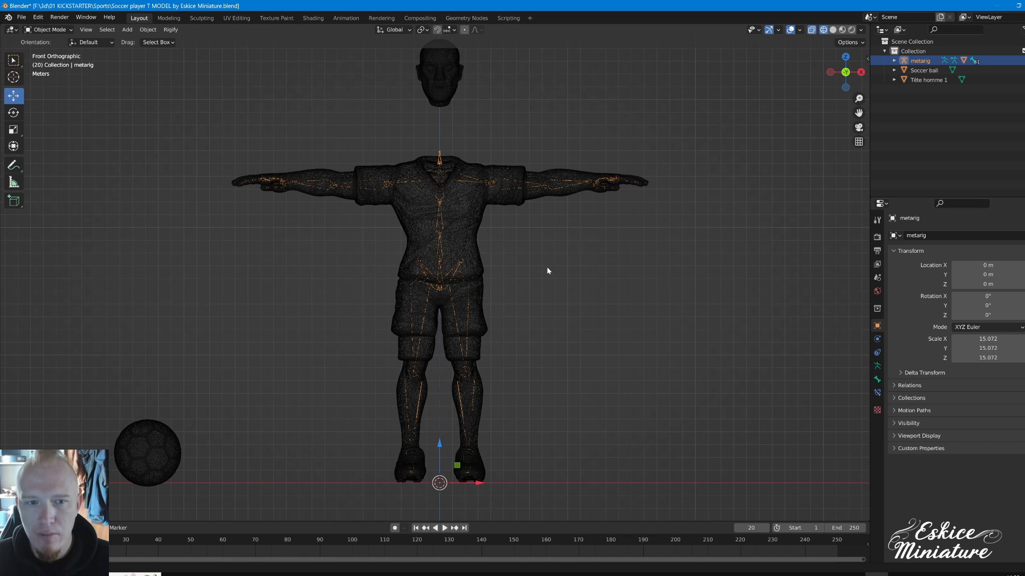
scroll(560, 293, "down", 2)
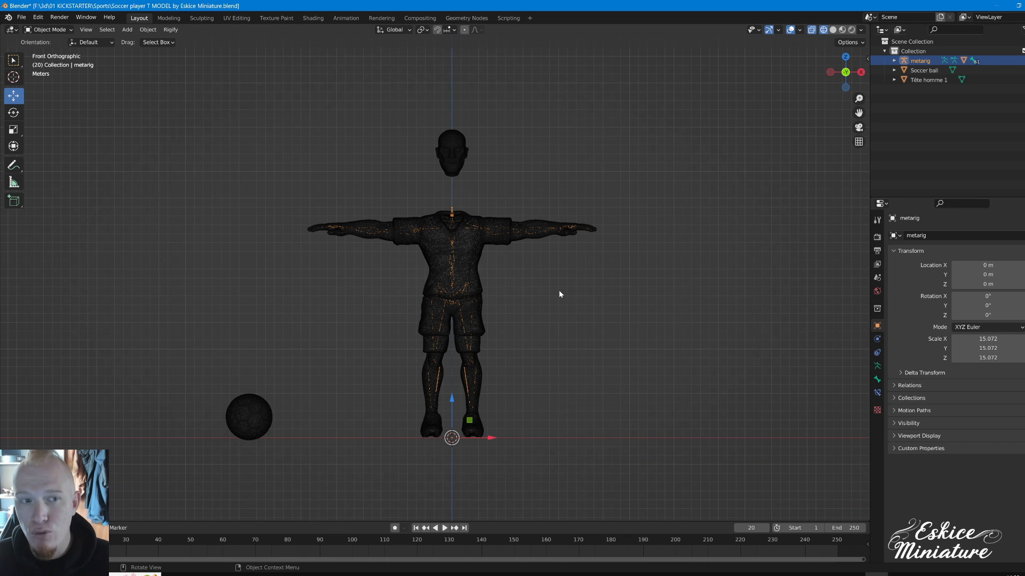
middle_click_drag(560, 289, 390, 343)
scroll(462, 260, "up", 5)
scroll(462, 260, "down", 6)
middle_click_drag(427, 378, 811, 134)
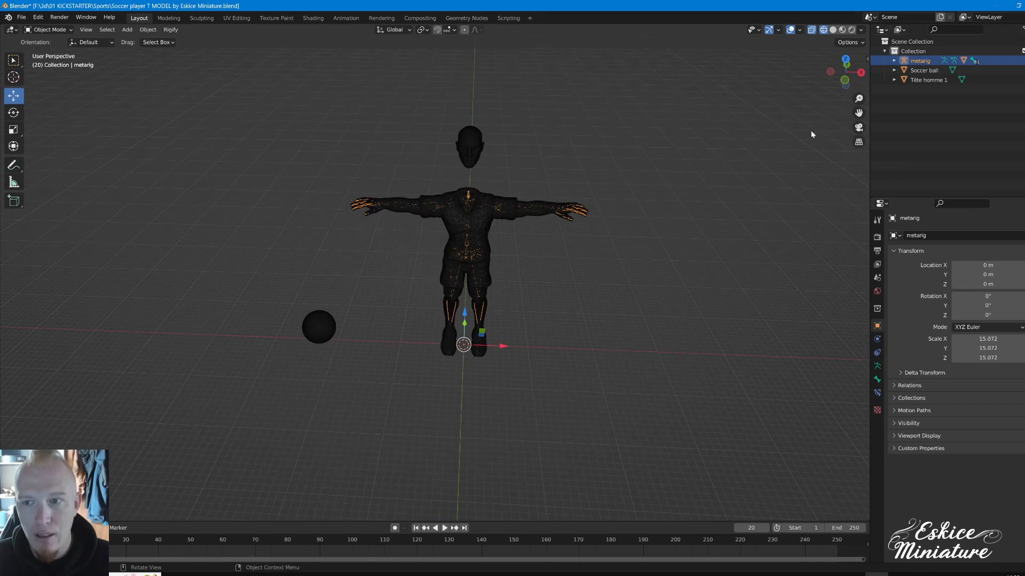
Deselect the metarig and frame the full footballer and ball from the front.
middle_click_drag(541, 276, 508, 325, "shift")
scroll(529, 335, "up", 3)
left_click(531, 337)
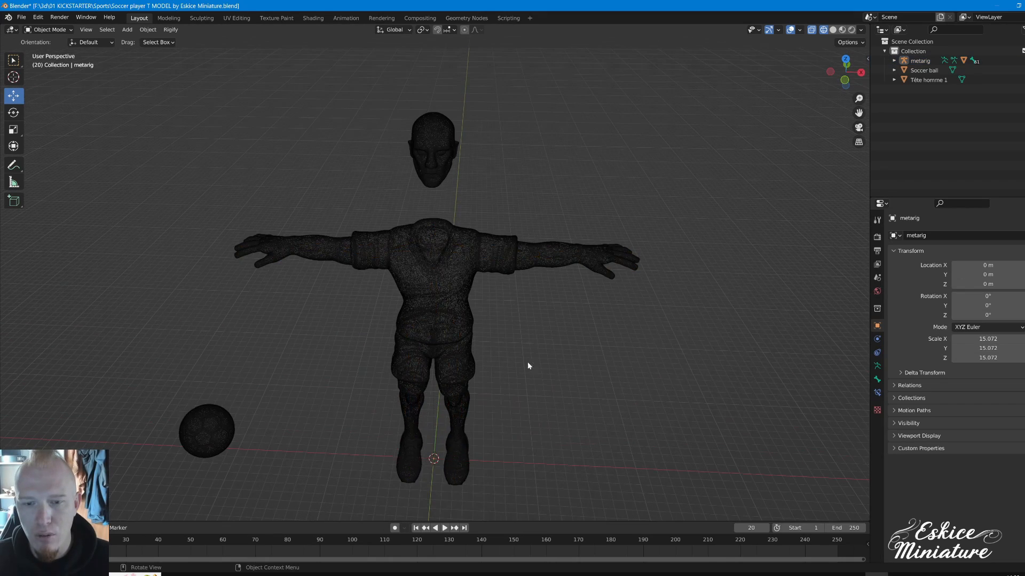
middle_click_drag(527, 363, 538, 353)
scroll(531, 346, "down", 3)
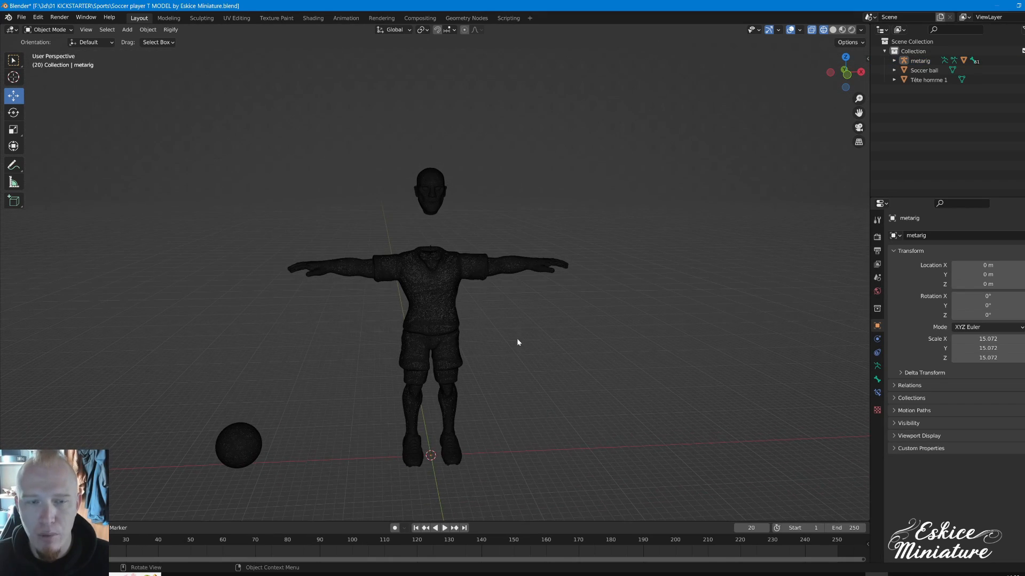
mouse_move(583, 226)
middle_mouse_down("shift")
mouse_move(606, 209)
mouse_move(585, 210)
middle_mouse_up("shift")
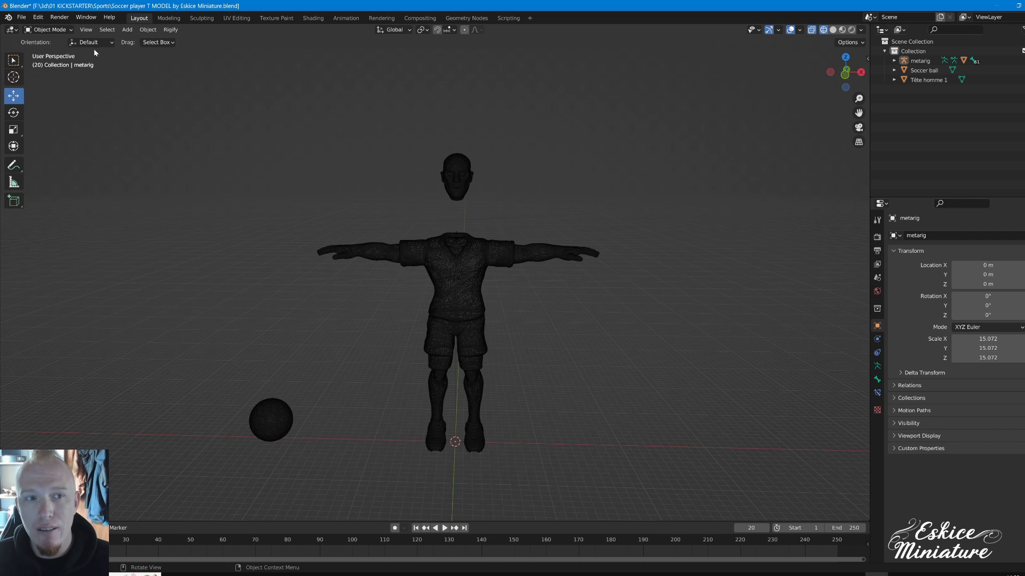
middle_click_drag(389, 205, 395, 187)
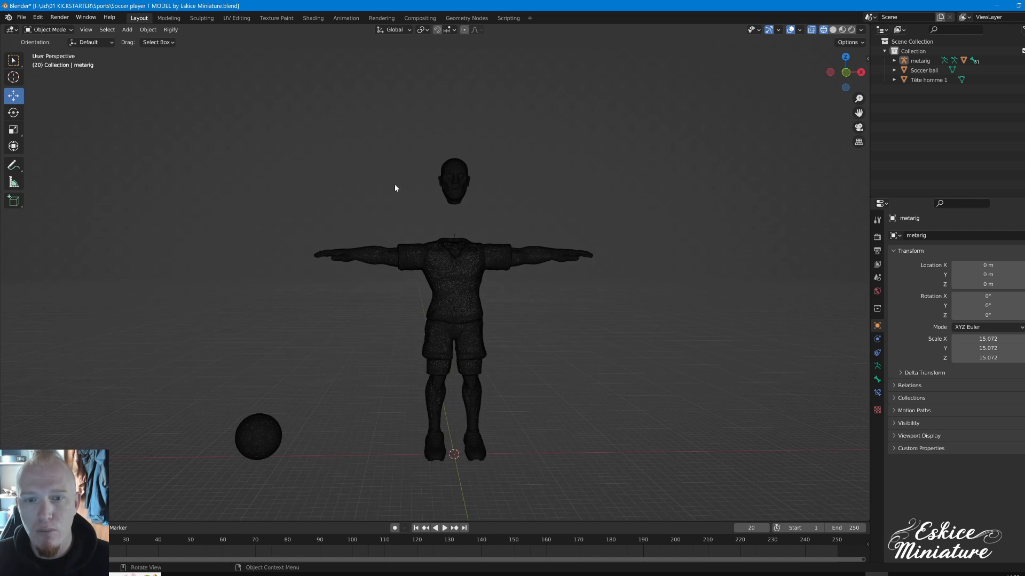
Select the head, body and soccer ball in turn, keep Object Mode, and finish with only the head selected.
left_click(463, 198)
left_click(447, 303)
left_click(267, 438)
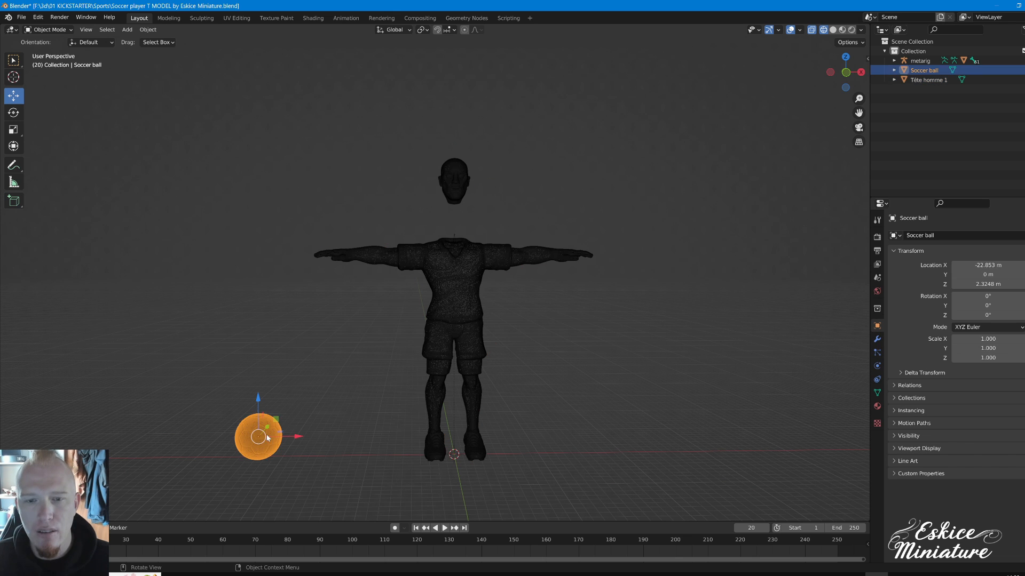
left_click(446, 192)
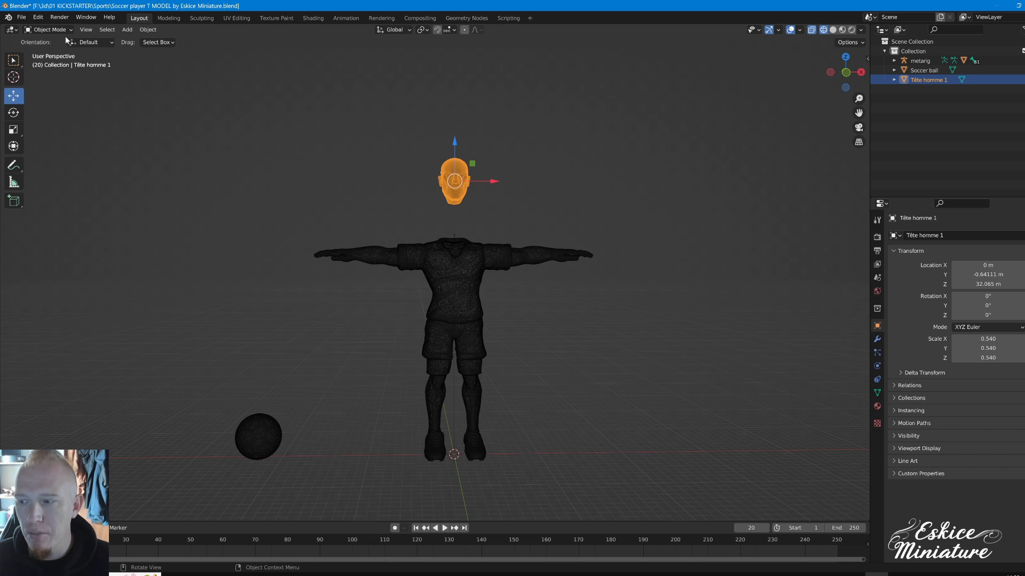
left_click(89, 61)
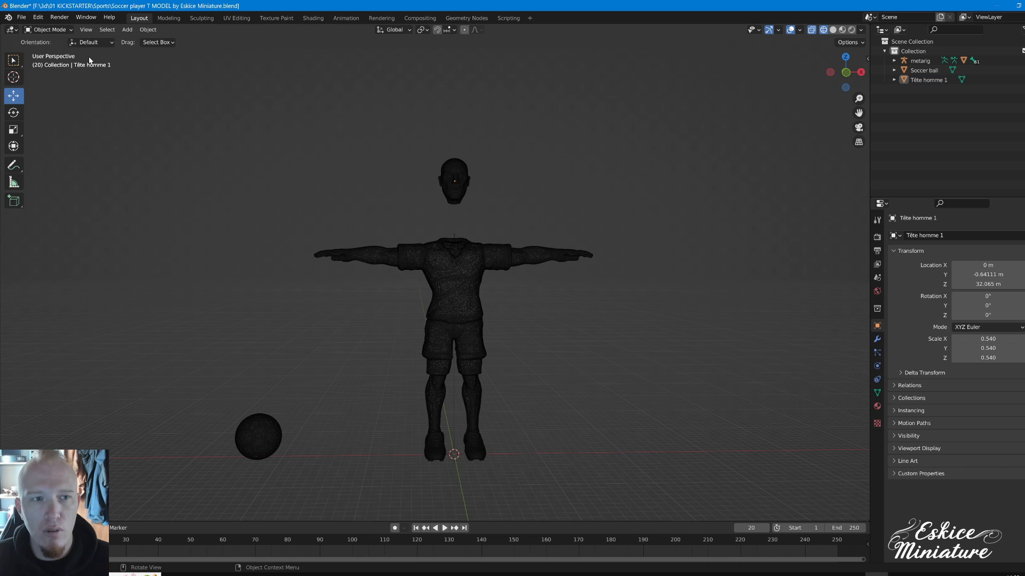
left_click(61, 30)
left_click(65, 42)
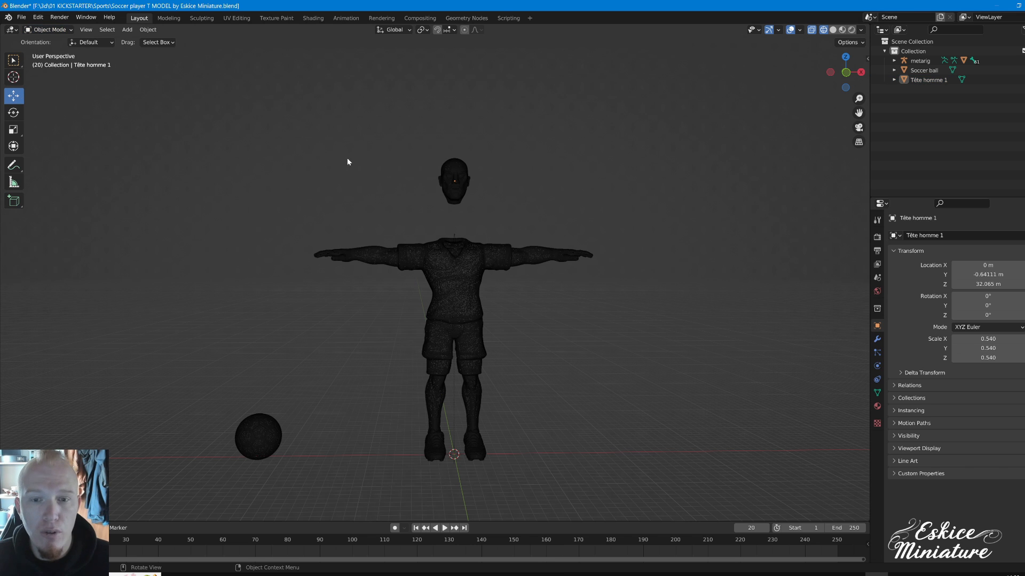
left_click(457, 195)
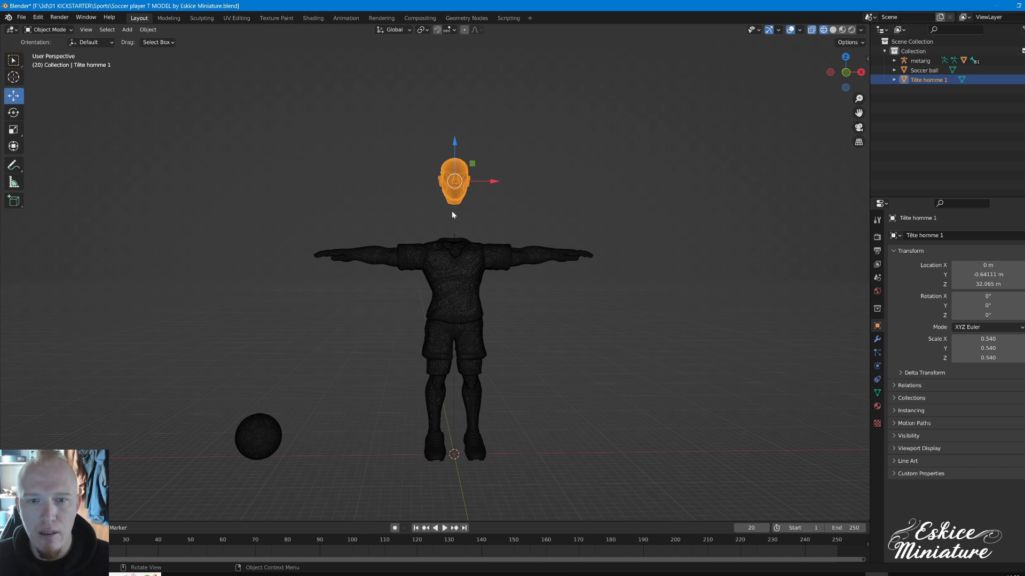
Activate the Cursor tool and switch back to the Move tool with the head still selected.
left_click(13, 83)
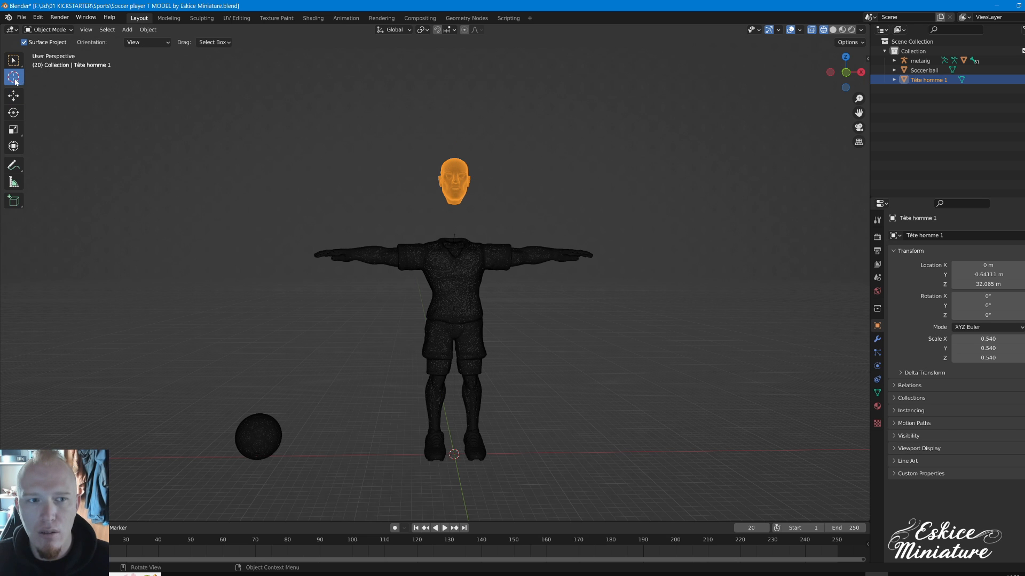
middle_click_drag(414, 192, 390, 179)
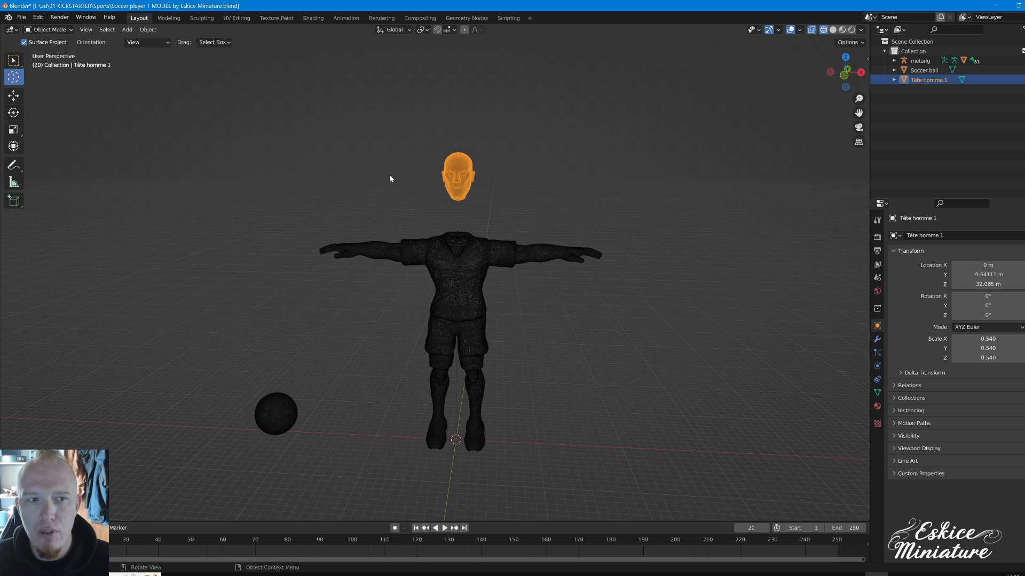
left_click(14, 98)
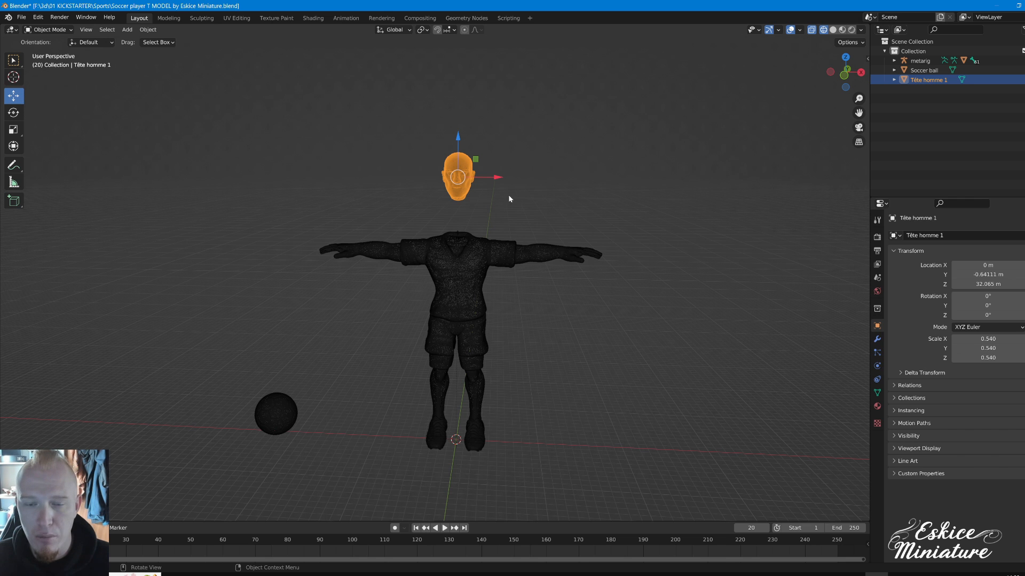
middle_click_drag(515, 205, 525, 195)
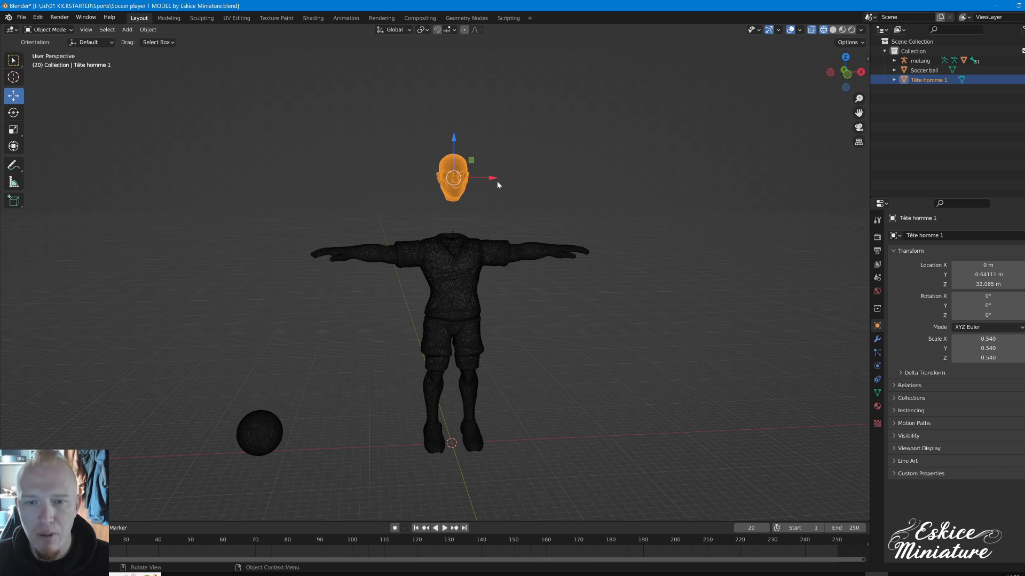
Move the head along the X and Y axes to about X -0.33 m and Y 1.3 m.
left_click_drag(495, 180, 492, 180)
left_click_drag(491, 182, 481, 200)
middle_click_drag(531, 229, 358, 188)
mouse_move(386, 178)
left_mouse_down()
mouse_move(339, 176)
mouse_move(369, 176)
left_mouse_up()
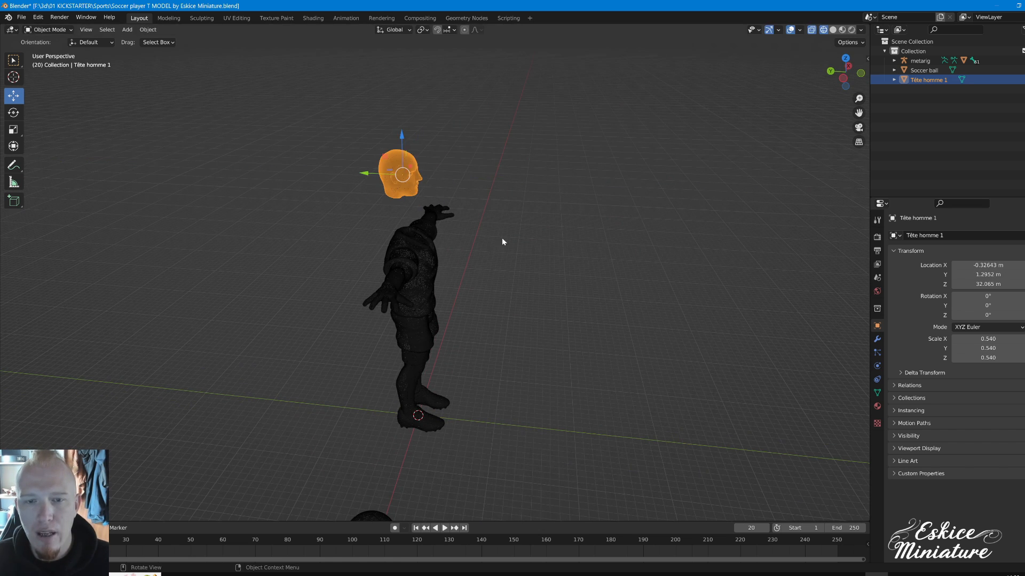
Move the head freely down onto the shoulder, to about X -3.78 m, Y -0.89 m, Z 26.88 m.
middle_click_drag(502, 242, 450, 237)
mouse_move(430, 133)
left_mouse_down()
mouse_move(426, 120)
mouse_move(433, 127)
left_mouse_up()
right_click(434, 128)
middle_click_drag(462, 219, 419, 171)
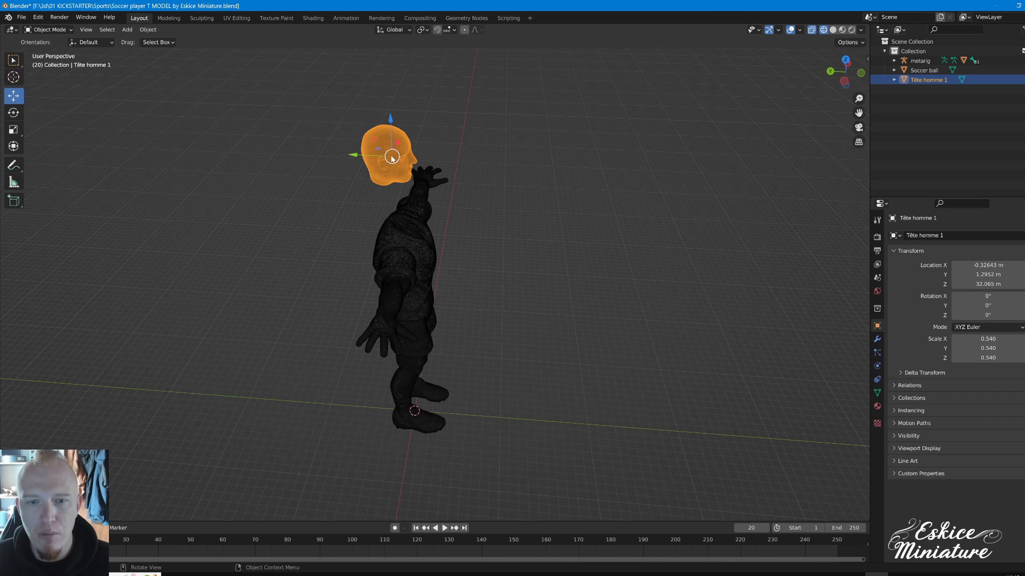
left_click_drag(392, 158, 420, 234)
middle_click_drag(444, 241, 425, 213)
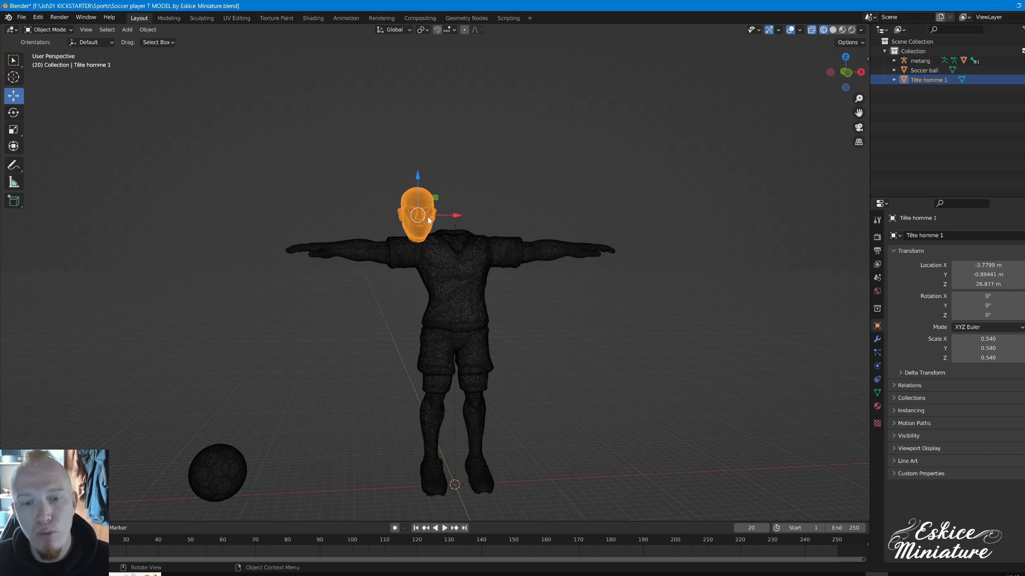
Undo the free move of the head onto the shoulder and its preceding axis move.
key("ctrl+z")
middle_click_drag(351, 273, 343, 272)
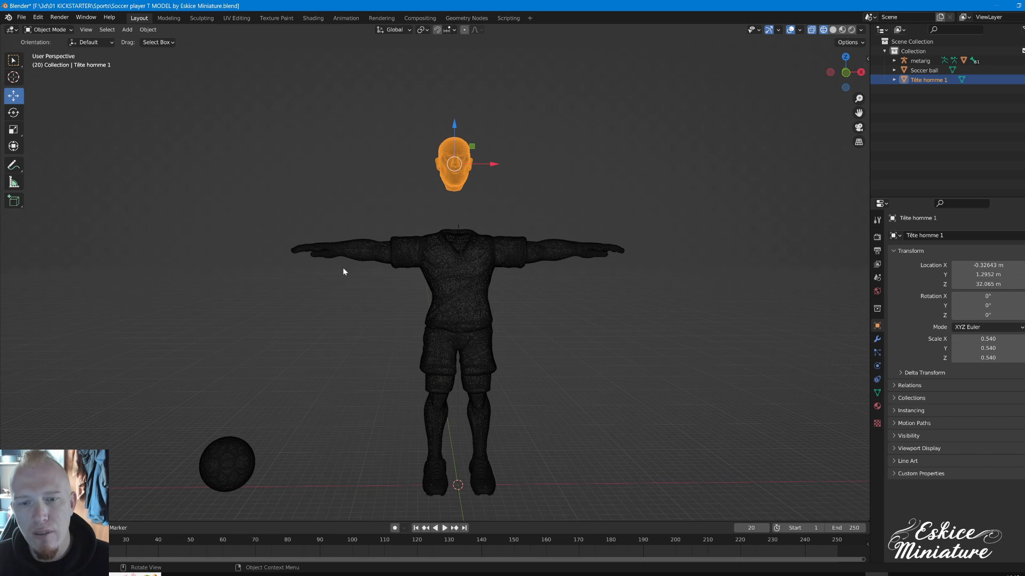
key("ctrl+z")
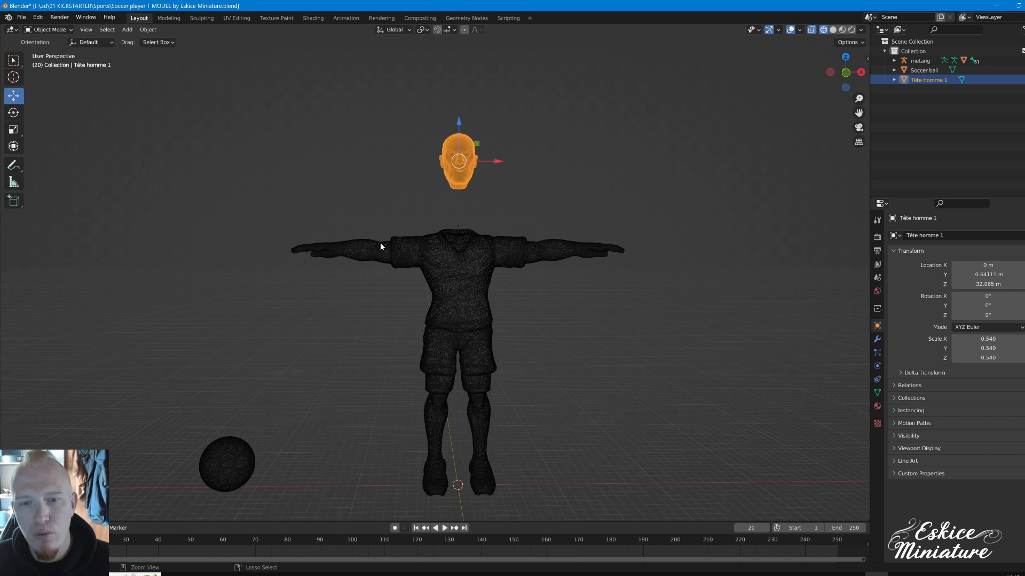
Move the head down and back up above the body to about Y -0.79 m and Z 31.5 m, and deselect it.
left_click_drag(457, 124, 454, 169)
middle_click_drag(454, 169, 511, 210)
left_click_drag(392, 204, 396, 212)
middle_click_drag(396, 213, 402, 176)
left_click_drag(459, 166, 459, 122)
left_click(496, 154)
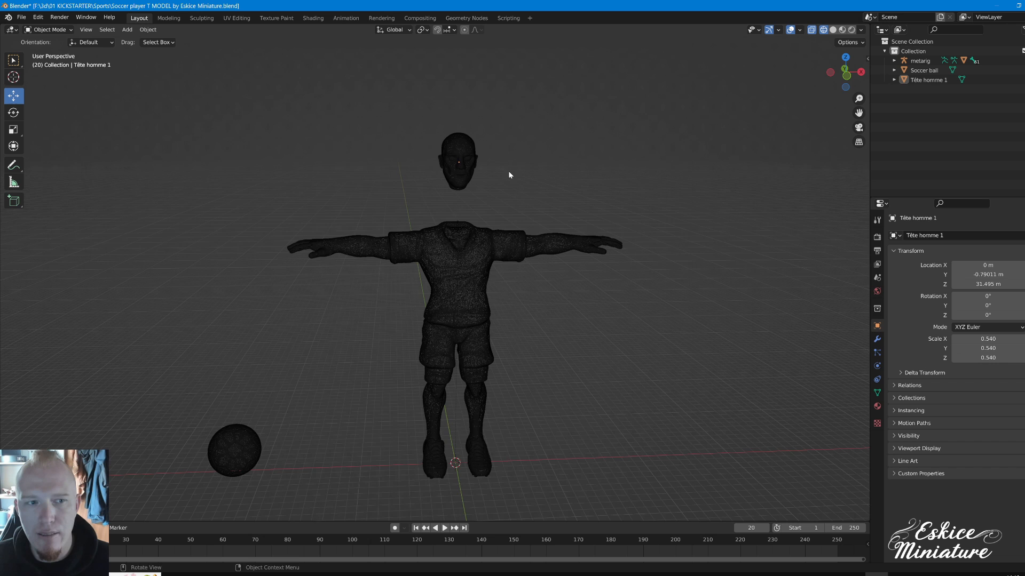
Select the footballer's body and, looking from above, rotate it to about 54° around Z.
middle_click_drag(508, 175, 452, 172)
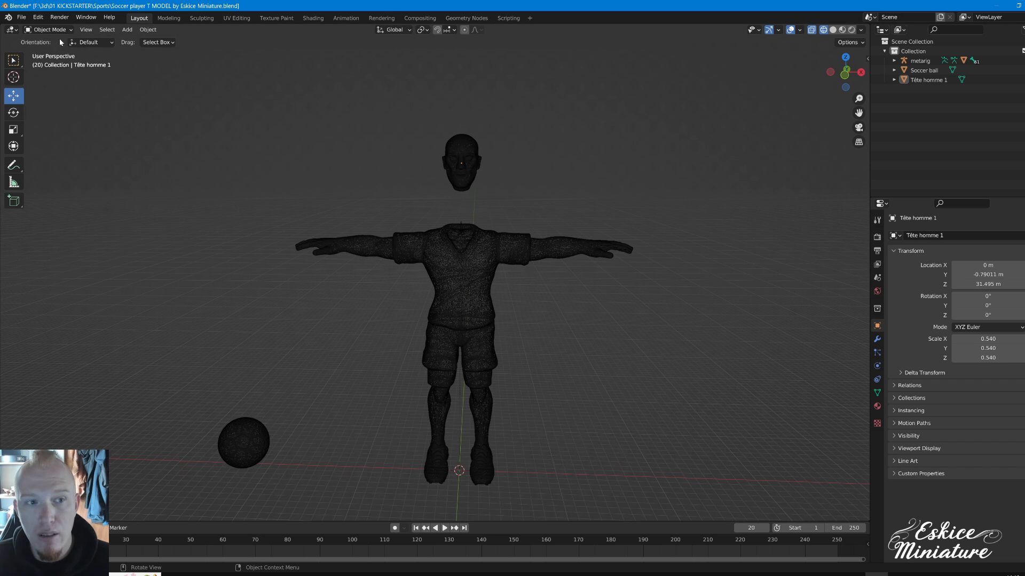
left_click(467, 284)
middle_click_drag(385, 345, 394, 433)
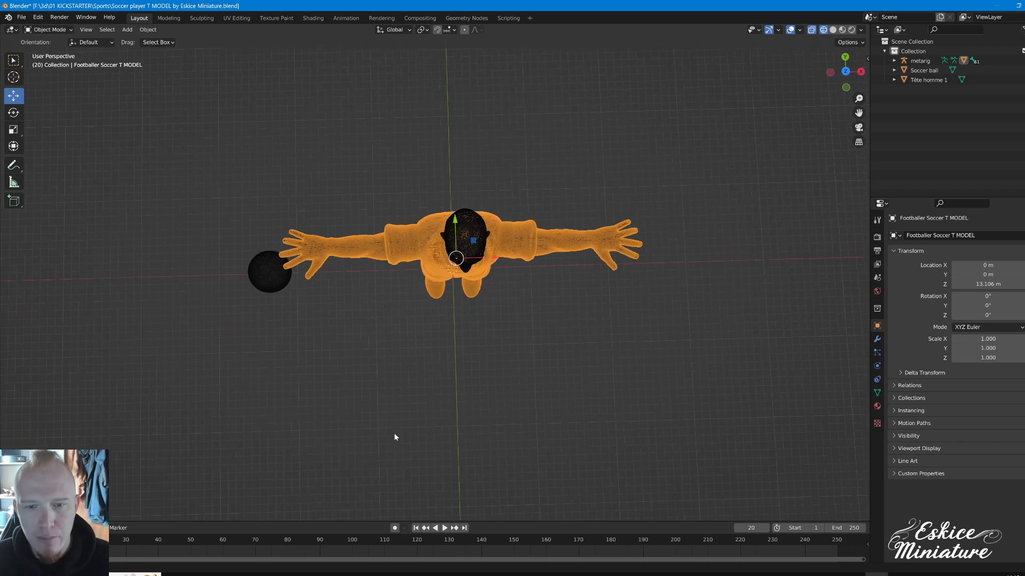
key("r")
left_click(509, 357)
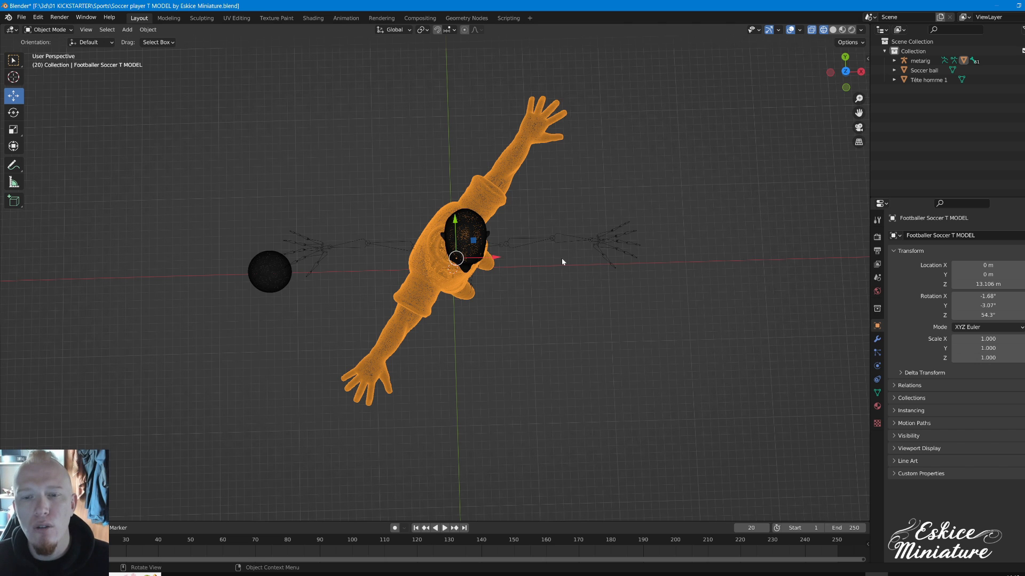
Clear the rotation of the footballer's body on all axes, box-select it once more, and deselect everything.
key("alt+r")
left_click(582, 307)
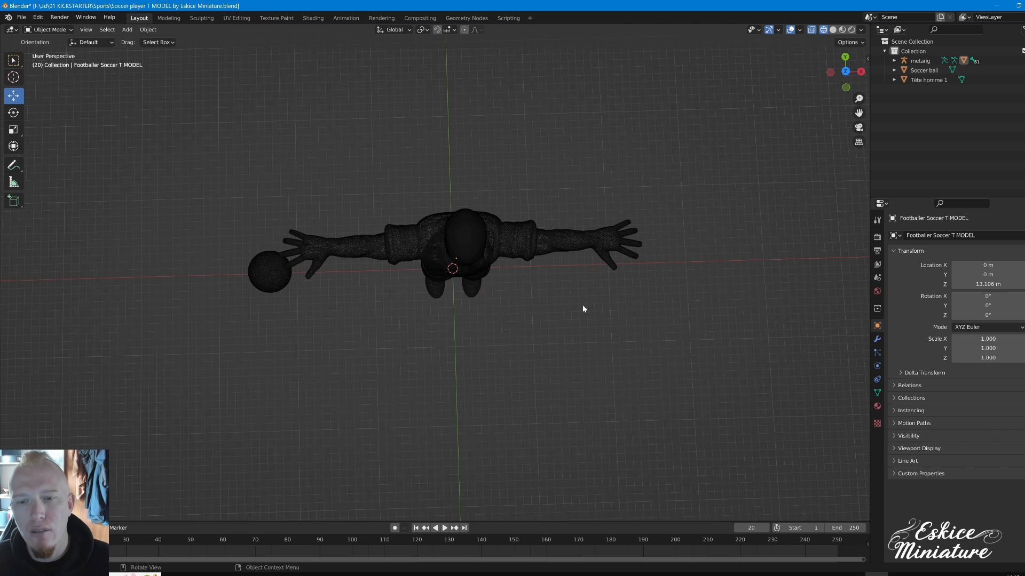
left_click_drag(708, 340, 556, 170)
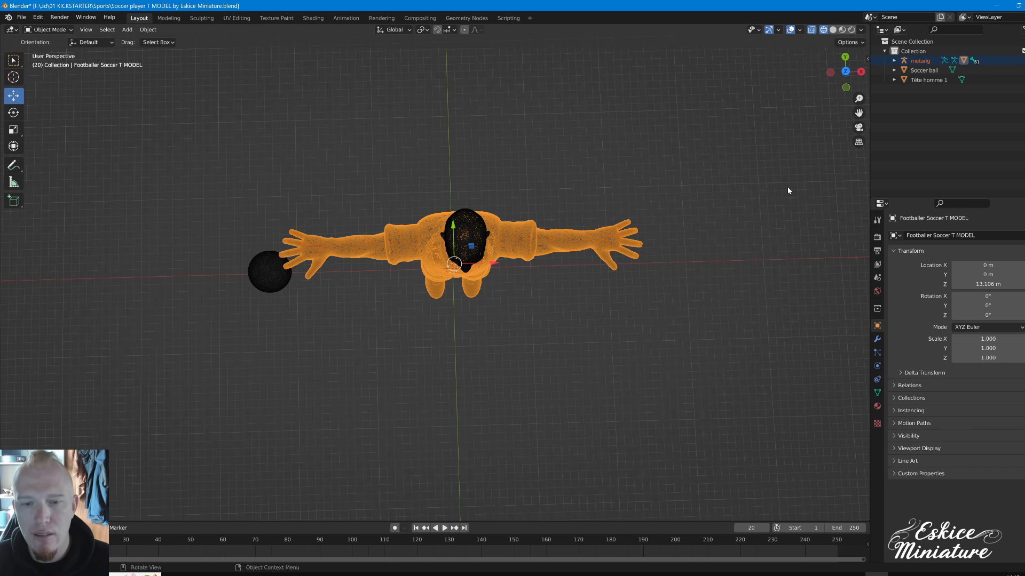
mouse_move(454, 230)
left_mouse_down()
mouse_move(454, 390)
mouse_move(454, 218)
mouse_move(448, 226)
left_mouse_up()
left_click(523, 343)
middle_click_drag(523, 343, 546, 275)
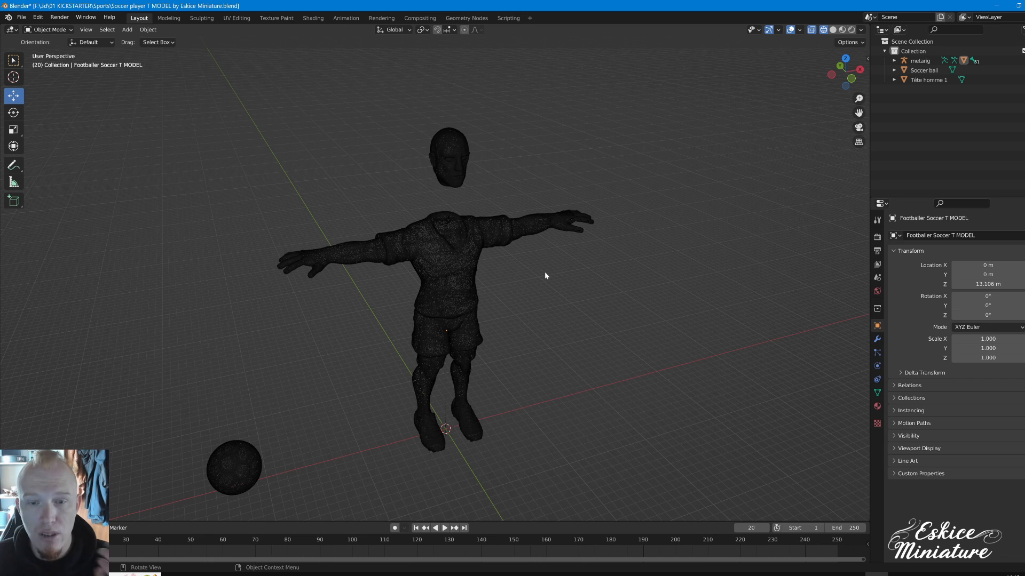
mouse_move(545, 276)
middle_mouse_down()
mouse_move(530, 297)
mouse_move(518, 288)
mouse_move(534, 267)
middle_mouse_up()
Select the soccer ball beside the footballer and activate the Rotate tool.
left_click_drag(334, 345, 249, 419)
left_click_drag(330, 385, 367, 376)
middle_click_drag(410, 302, 412, 308)
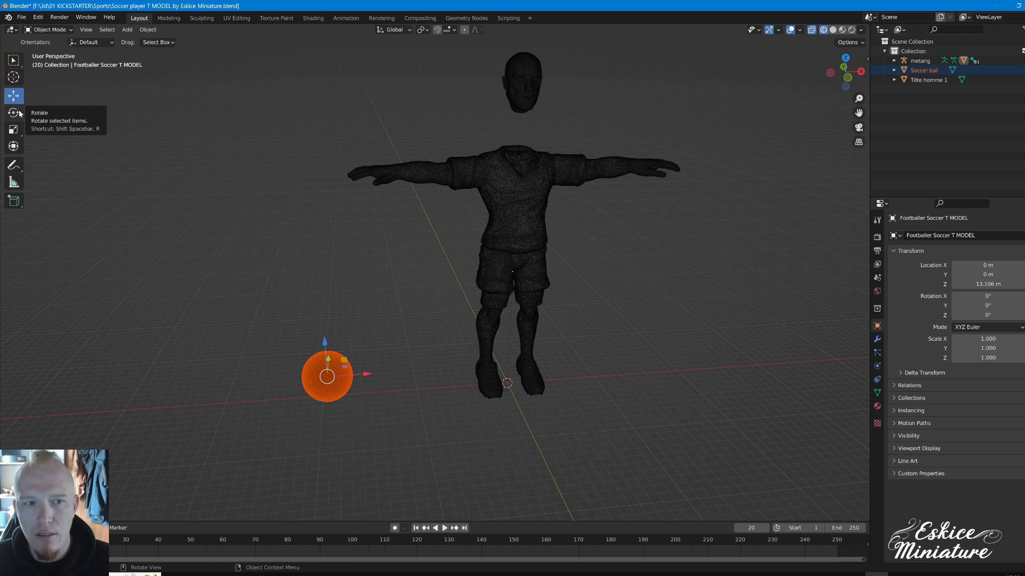
middle_click_drag(487, 165, 504, 151)
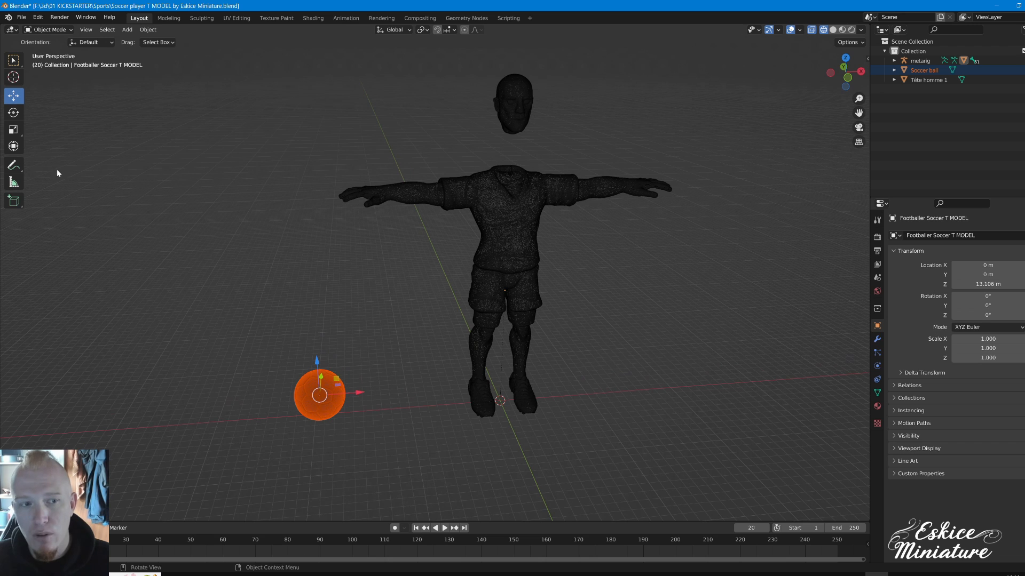
left_click(13, 113)
middle_click_drag(151, 144, 476, 98)
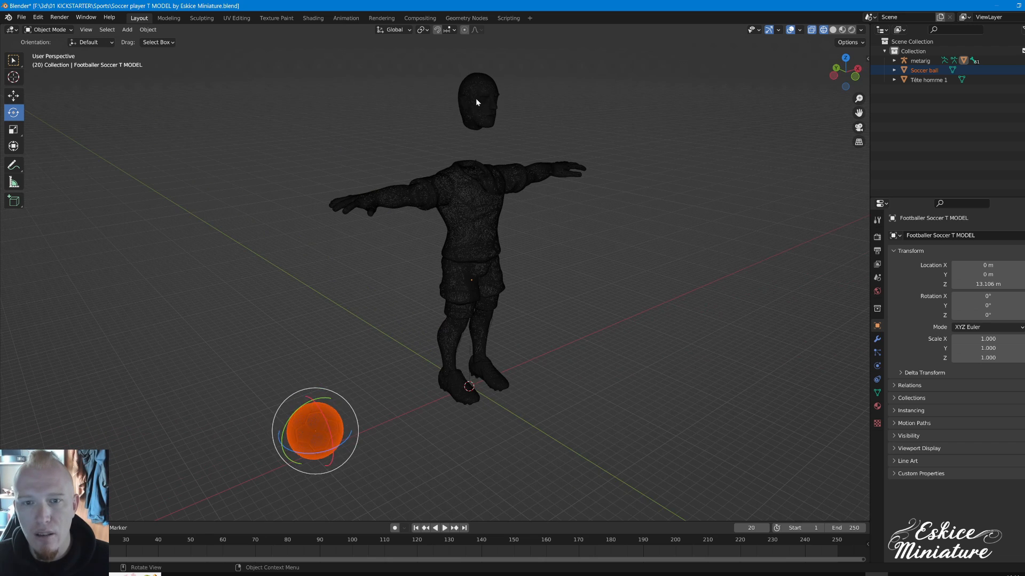
Select the head, rotate it around a single axis with the rotation gizmo, and undo the rotation.
left_click(476, 99)
middle_click_drag(380, 160, 457, 126)
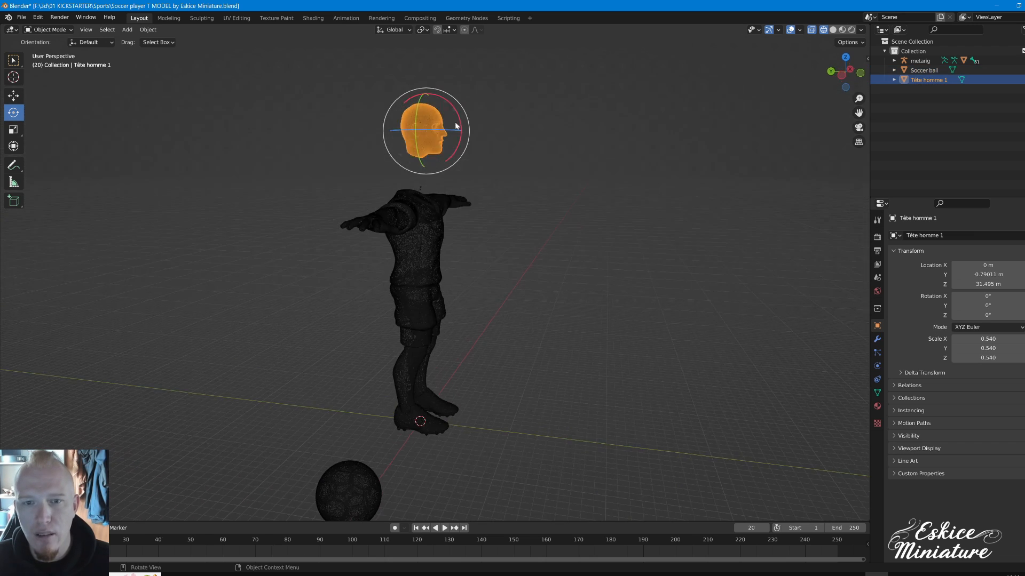
left_click_drag(451, 131, 464, 133)
middle_click_drag(465, 133, 449, 213)
key("ctrl+z")
Try to rotate the head with a single-axis ring and with a free rotation in the view.
middle_click_drag(498, 251, 459, 267)
scroll(462, 277, "up", 4)
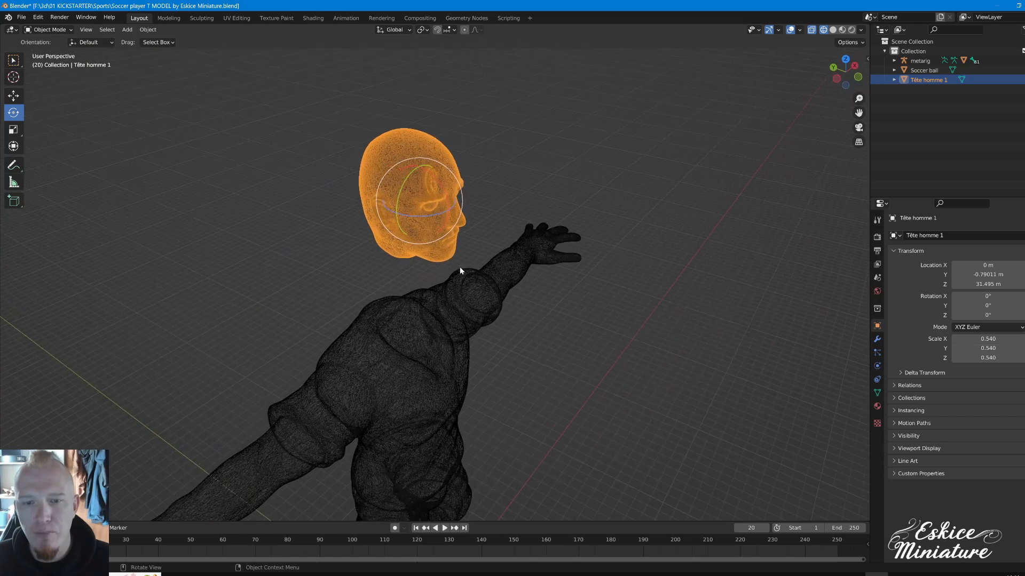
left_click_drag(444, 190, 445, 200)
key("Escape")
middle_click_drag(505, 308, 495, 283)
scroll(455, 292, "down", 3)
key("r")
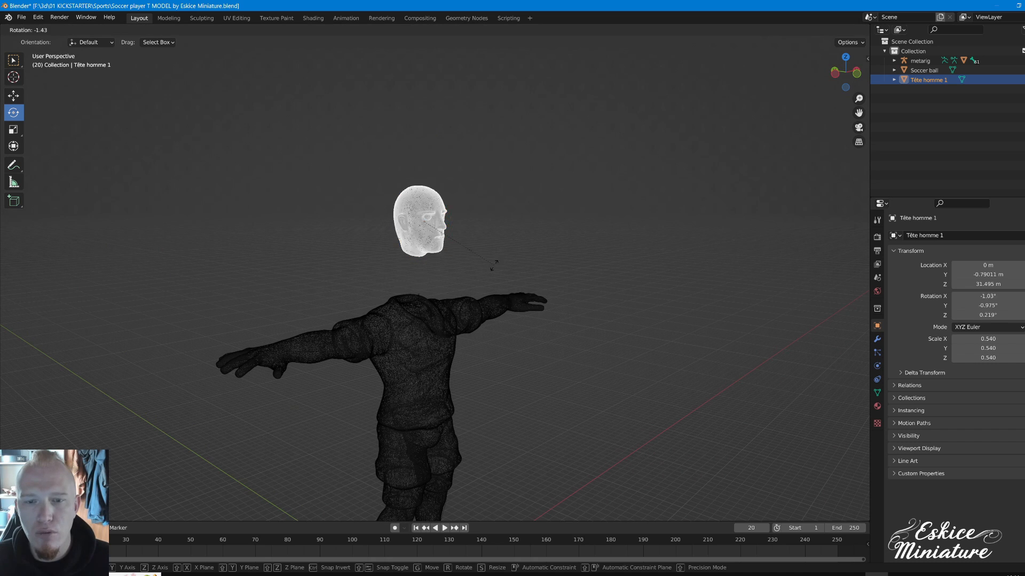
key("Escape")
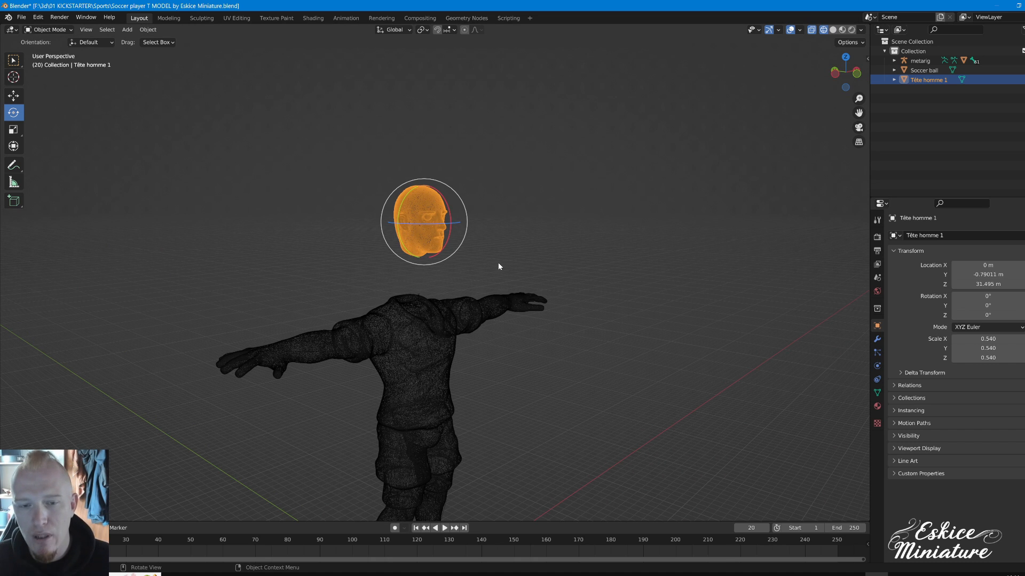
Rotate the head freely to about X 21.6°, Y 28.5°, Z -5.2°, and clear its rotation.
left_click(532, 262)
middle_click_drag(531, 261, 387, 319)
left_click(419, 222)
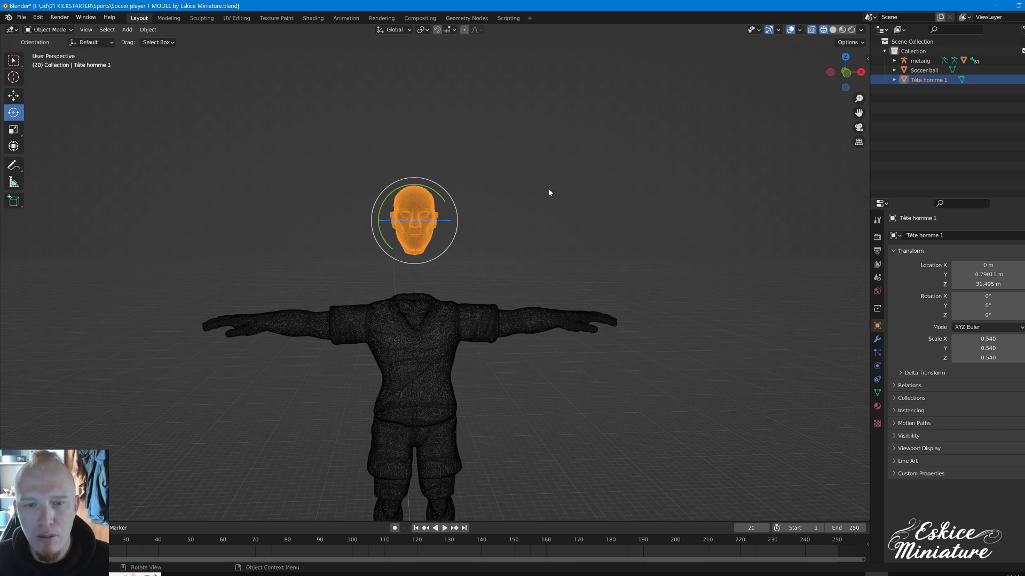
middle_click_drag(566, 171, 592, 219)
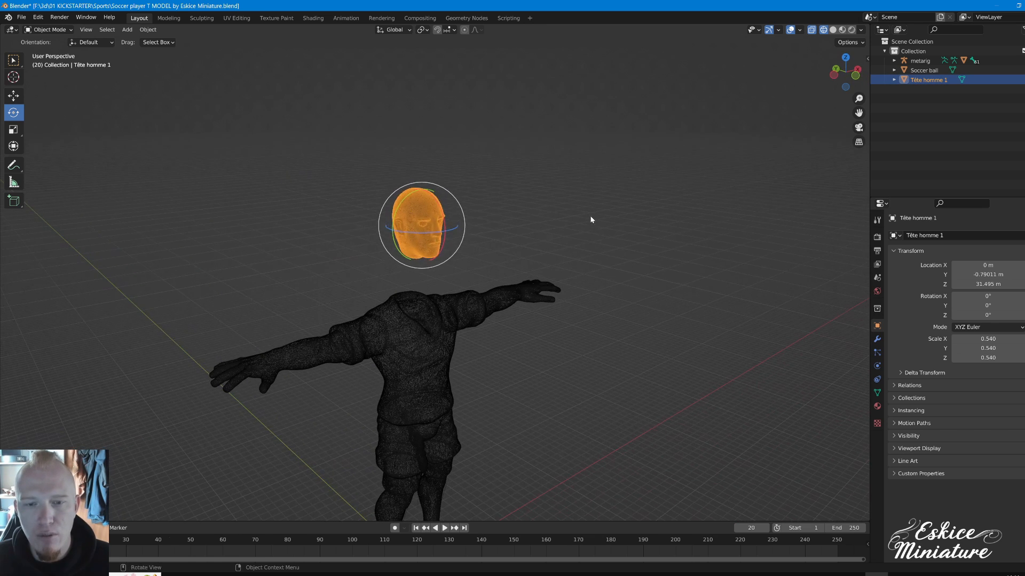
key("r")
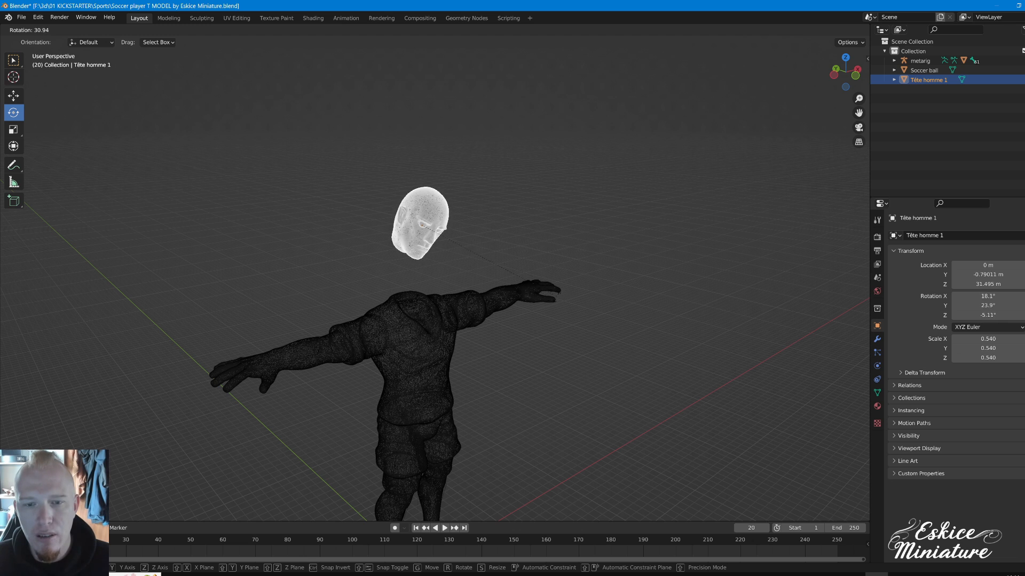
left_click(547, 310)
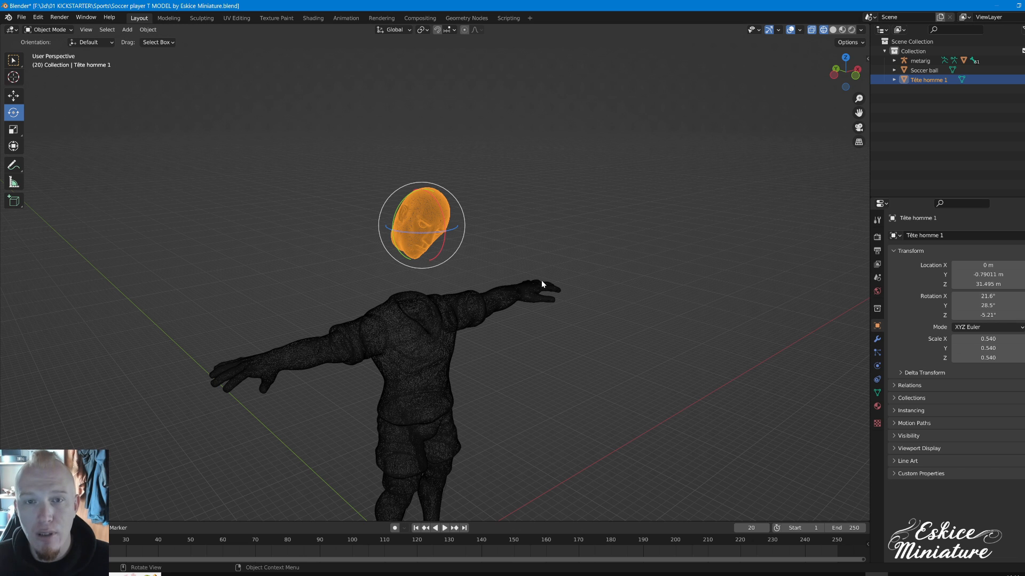
key("alt+r")
middle_click_drag(533, 257, 553, 196)
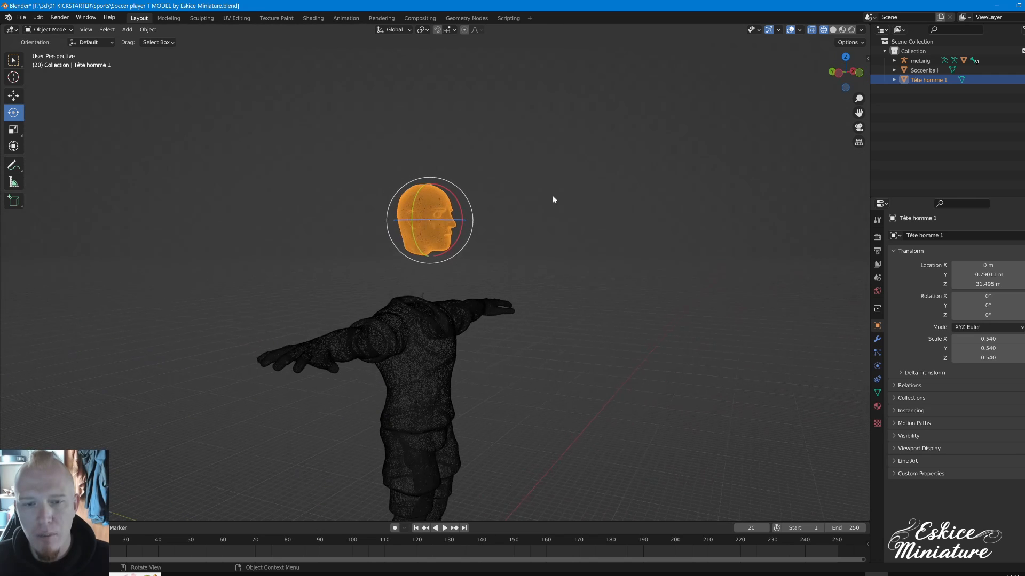
Lower the head onto the body to about Z 27.98 m and rotate it to about X -7.5°, Y -7.9°, Z 18.9°.
left_click(13, 96)
left_click_drag(429, 181, 429, 236)
mouse_move(429, 236)
middle_mouse_down()
mouse_move(419, 294)
mouse_move(407, 300)
mouse_move(419, 253)
mouse_move(411, 244)
middle_mouse_up()
key("r")
left_click(405, 318)
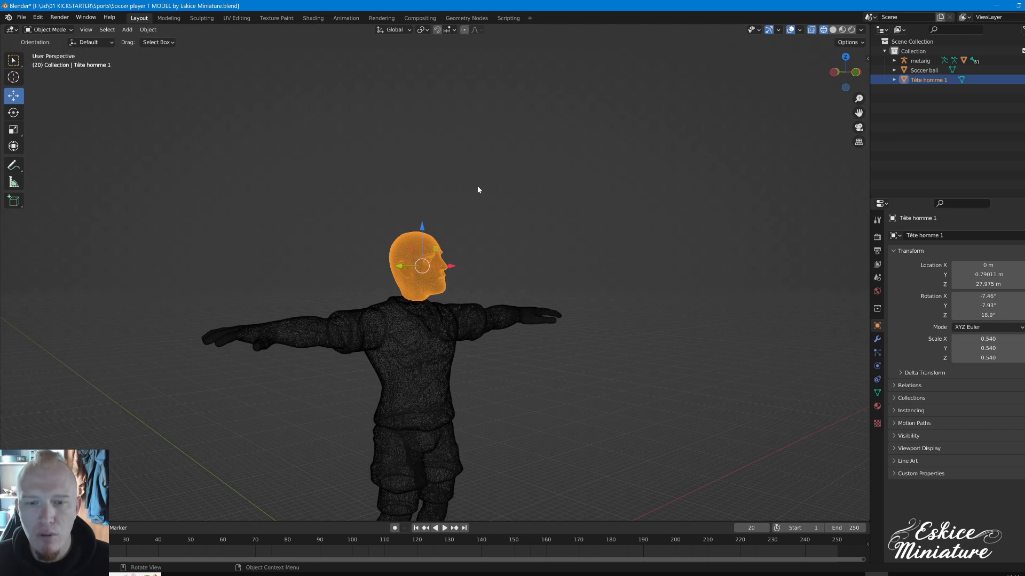
Clear the head's rotation, undo back to before its move onto the body, and deselect it.
key("alt+r")
middle_click_drag(484, 207, 450, 232)
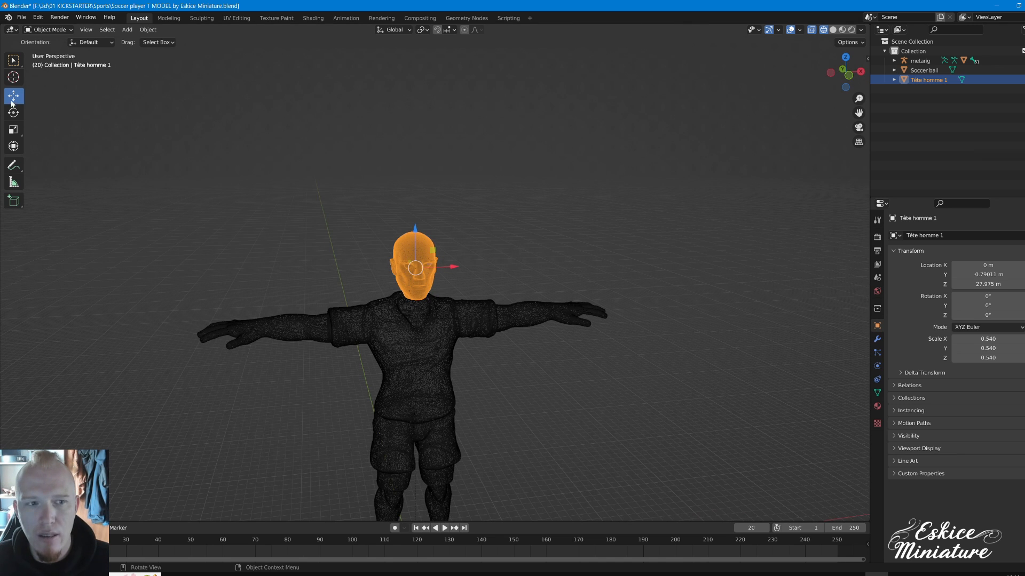
key("ctrl+z")
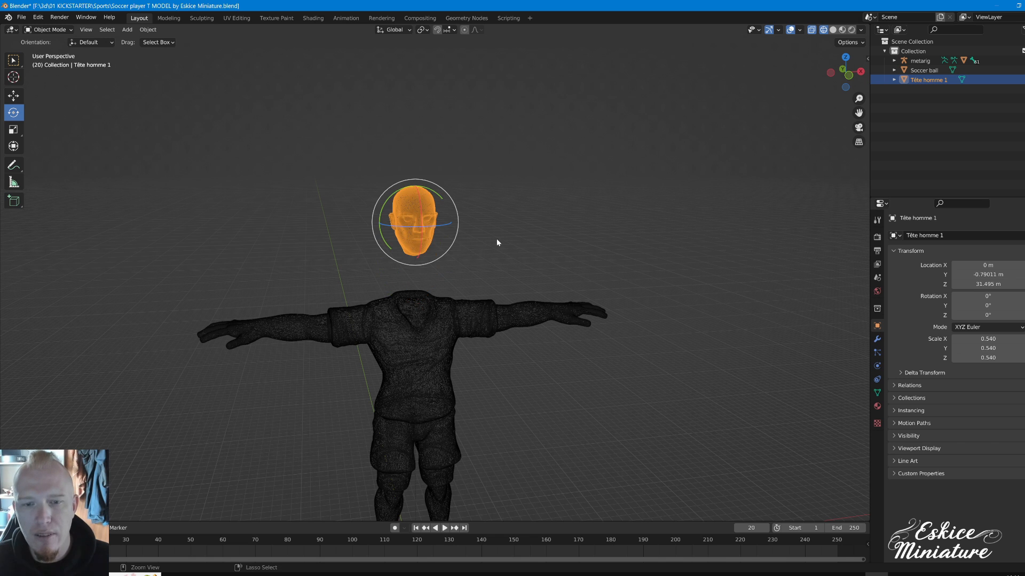
left_click(496, 243)
middle_click_drag(496, 243, 438, 210)
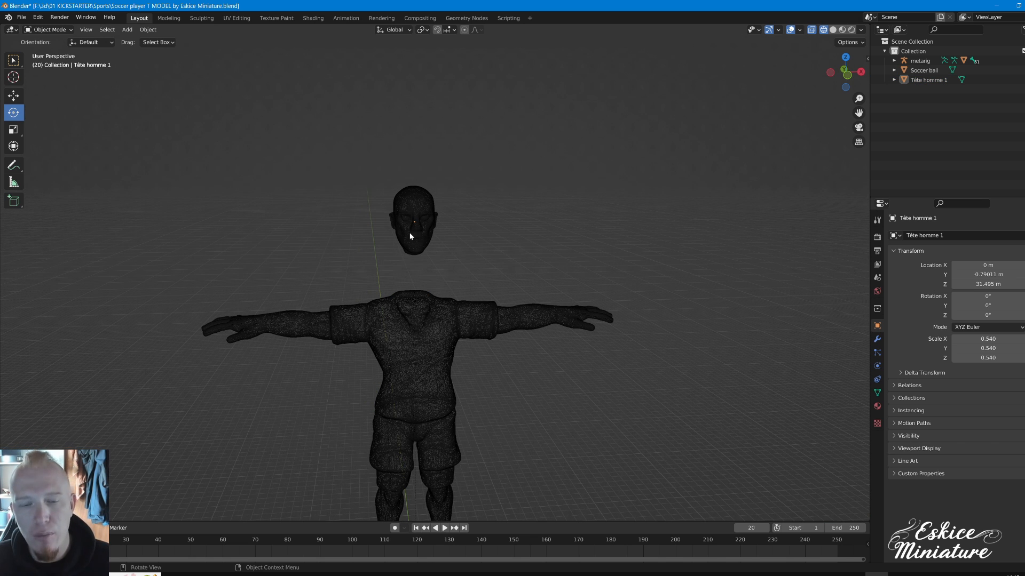
Select the head, turn it with a trackball rotation, and clear its rotation.
left_click(430, 202)
key("r")
key("r")
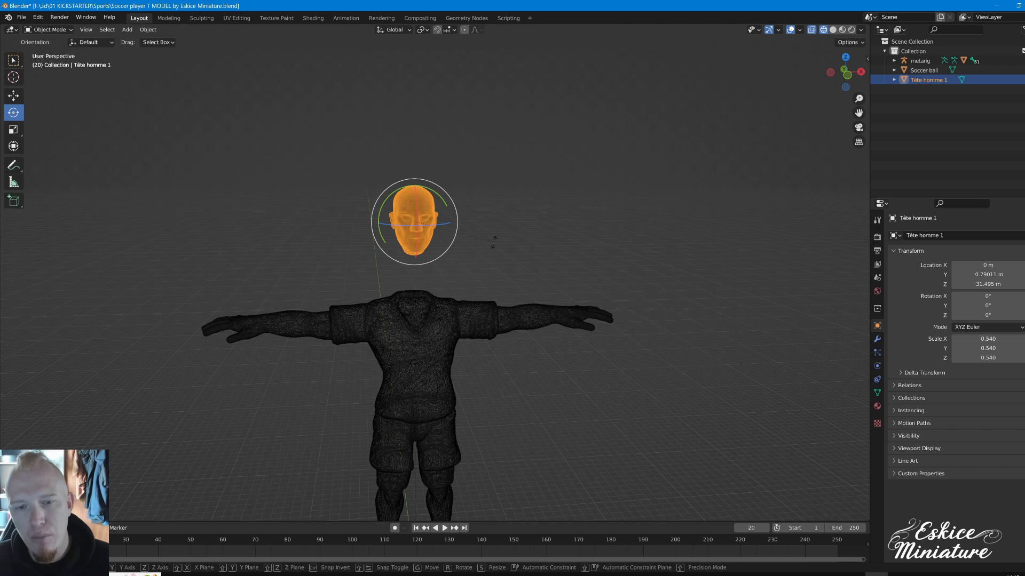
left_click(500, 265)
key("alt+r")
Rotate the head freely while looking down from above the footballer, and clear its rotation.
middle_click_drag(522, 272, 454, 325)
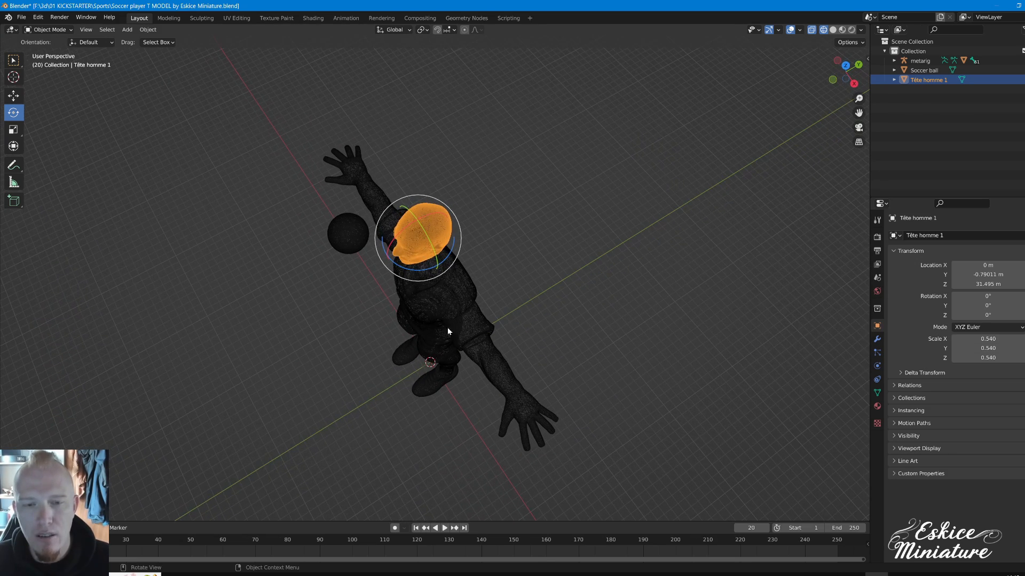
key("r")
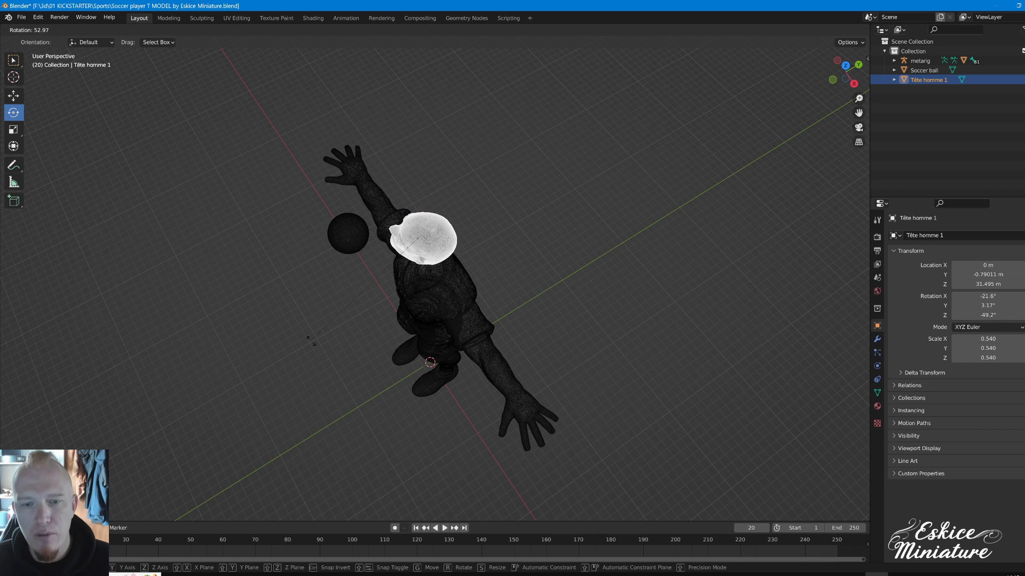
left_click(326, 260)
middle_click_drag(327, 260, 386, 286)
key("alt+r")
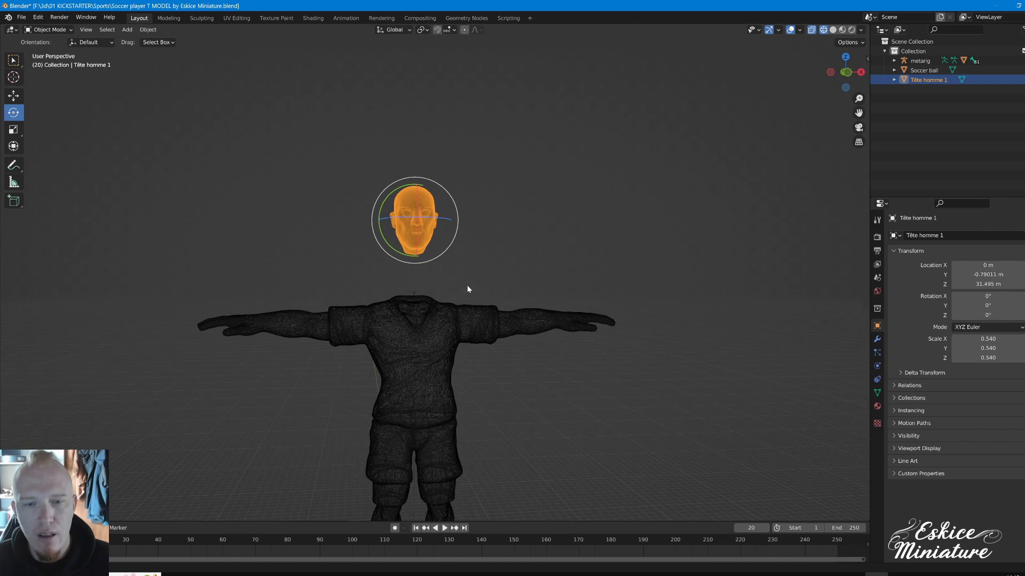
Activate the Scale tool and try to scale the head uniformly.
middle_click_drag(468, 289, 453, 283)
left_click(16, 133)
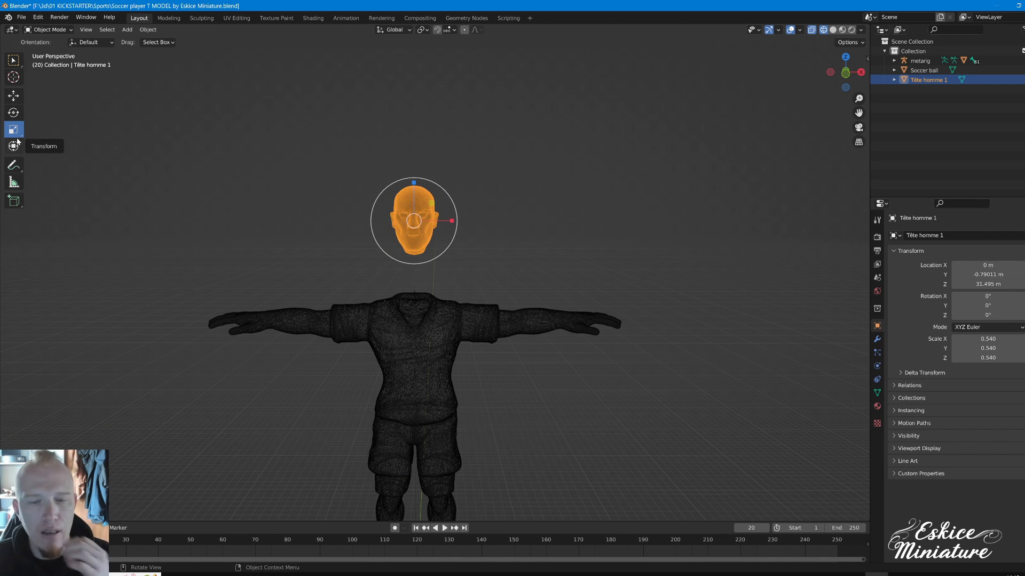
middle_click_drag(479, 191, 443, 201)
mouse_move(451, 202)
left_mouse_down()
mouse_move(499, 178)
mouse_move(438, 210)
left_mouse_up()
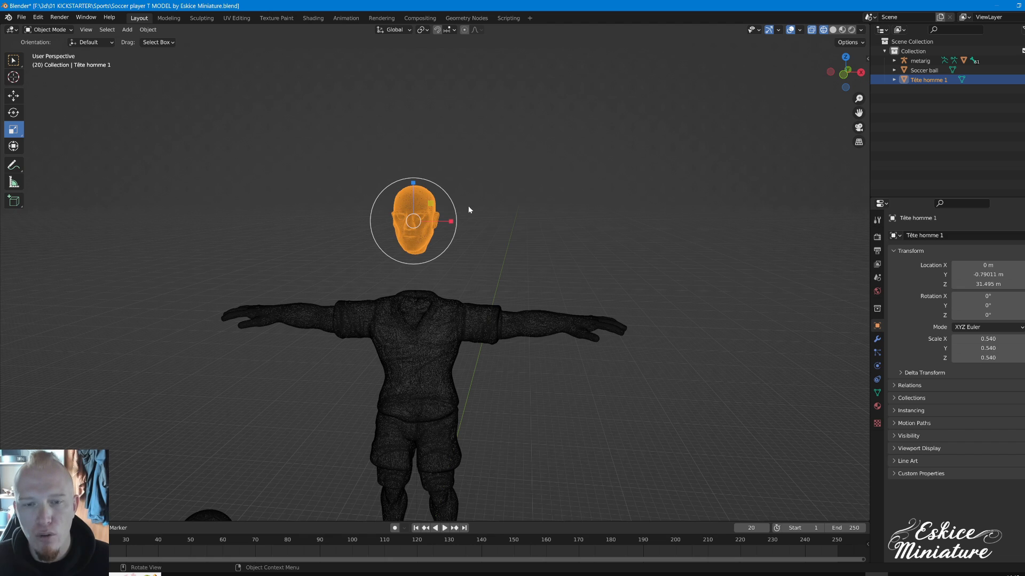
middle_click_drag(465, 222, 444, 247)
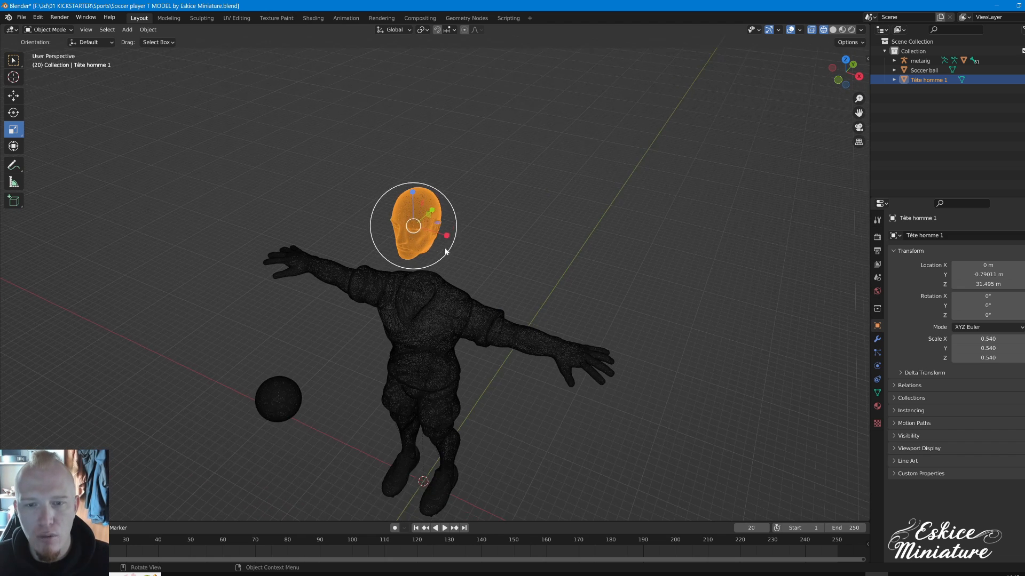
Scale the head along X to about 0.353 and along Z, undoing each change.
scroll(435, 208, "up", 3)
mouse_move(430, 194)
left_mouse_down()
mouse_move(444, 191)
mouse_move(419, 191)
left_mouse_up()
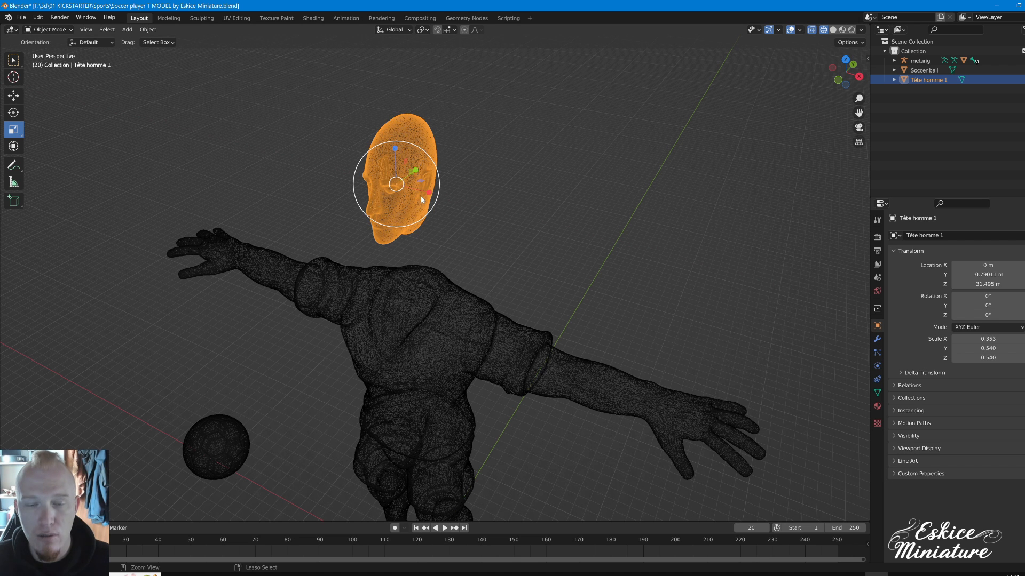
key("ctrl+z")
mouse_move(395, 152)
left_mouse_down()
mouse_move(395, 128)
mouse_move(391, 154)
left_mouse_up()
key("ctrl+z")
Activate the Move tool and lower the head along Z onto the body to about Z 27.39 m.
middle_click_drag(446, 245, 470, 214)
left_click(15, 96)
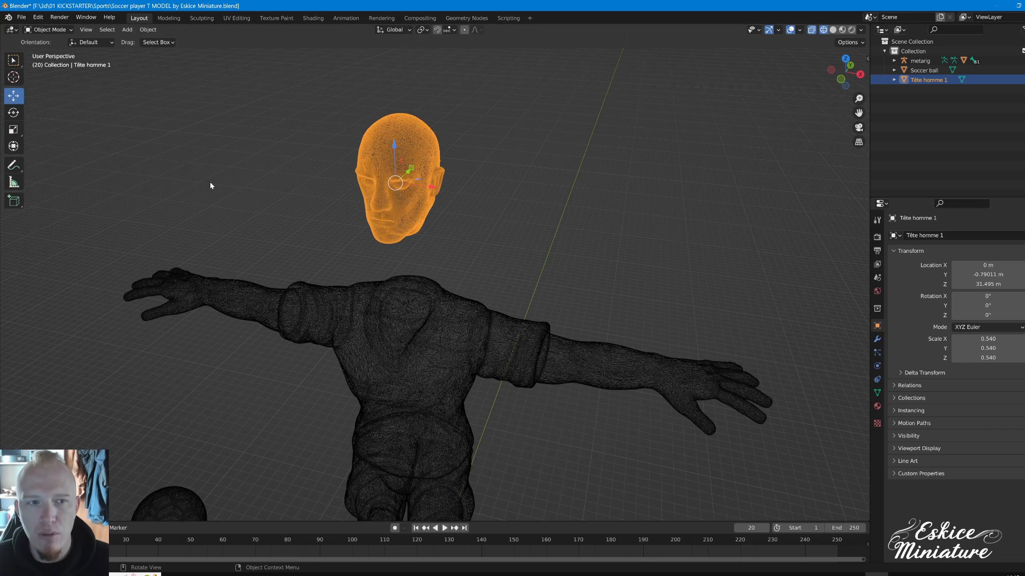
scroll(275, 182, "down", 6)
middle_click_drag(328, 284, 373, 233)
middle_click_drag(462, 196, 414, 179)
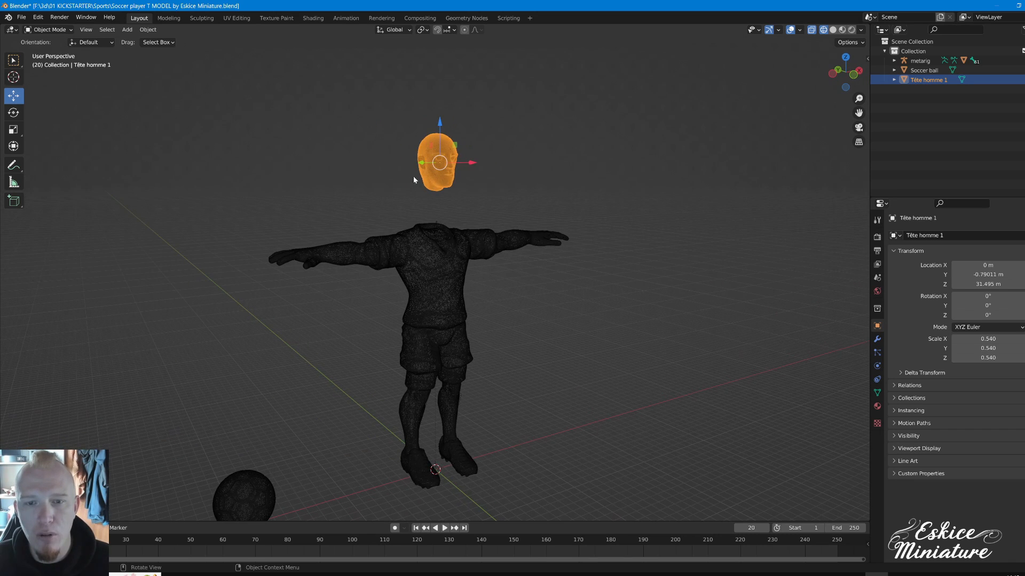
left_click_drag(441, 125, 439, 169)
Select the soccer ball and move it beside the footballer's feet.
mouse_move(368, 357)
middle_mouse_down()
mouse_move(336, 378)
mouse_move(360, 344)
middle_mouse_up()
left_click_drag(349, 361, 424, 416)
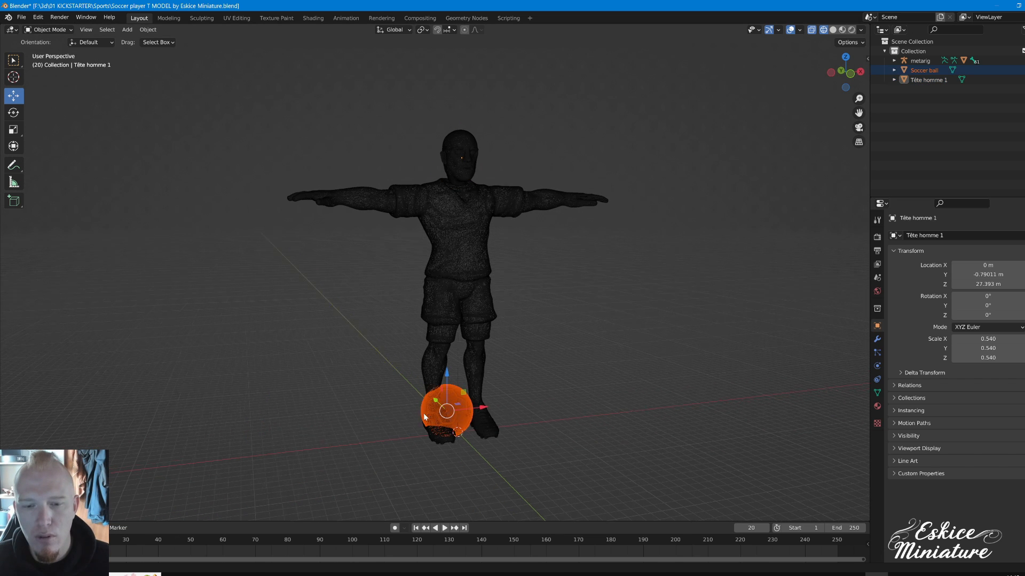
middle_click_drag(423, 413, 381, 409)
left_click_drag(385, 399, 438, 407)
middle_click_drag(502, 334, 468, 347)
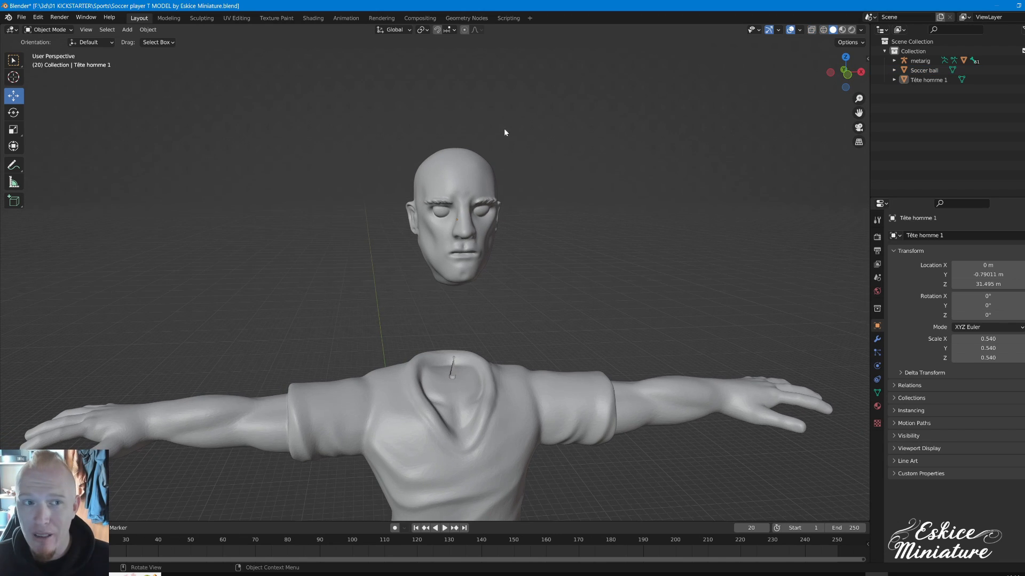
Select the head and switch it to Edit Mode to inspect its mesh vertices up close.
middle_click_drag(524, 158, 524, 154, "shift")
scroll(521, 165, "down", 2)
scroll(521, 165, "up", 1)
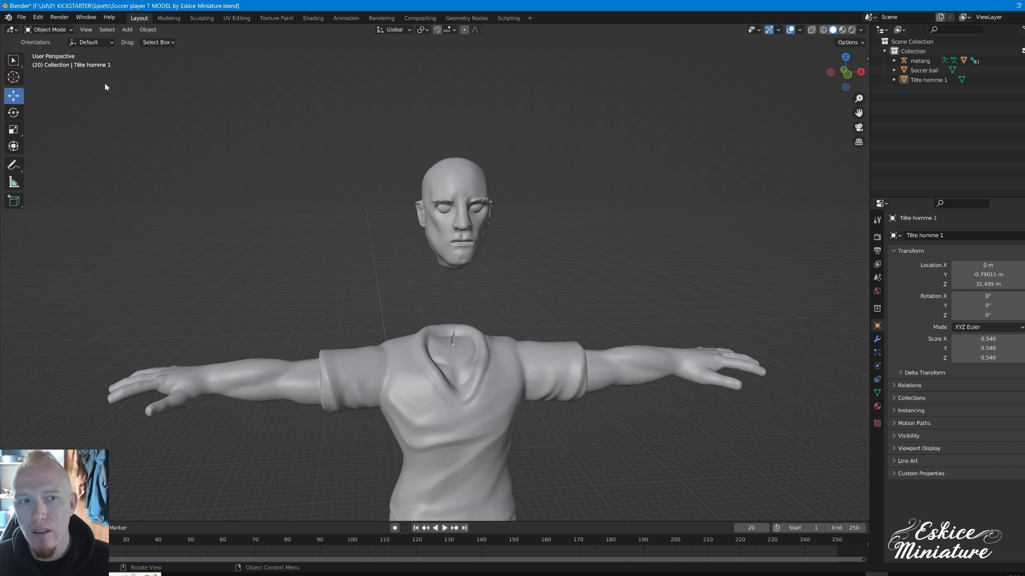
scroll(105, 82, "up", 1)
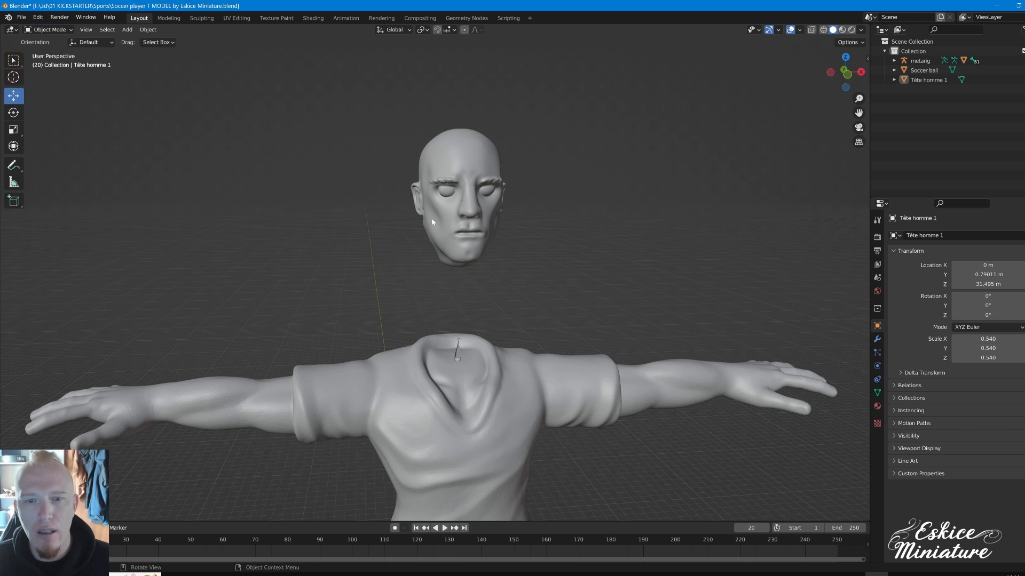
left_click(469, 183)
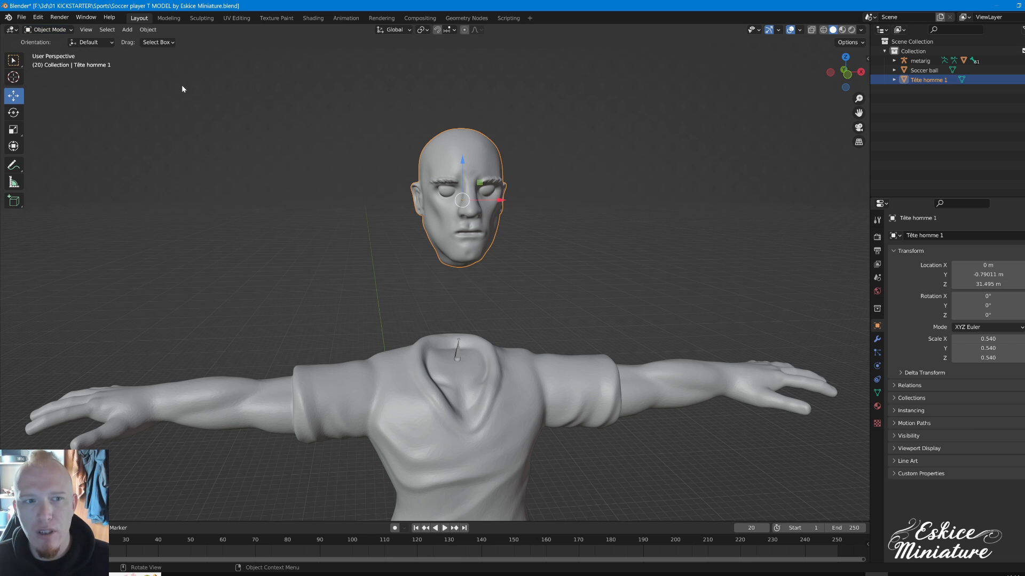
left_click(51, 30)
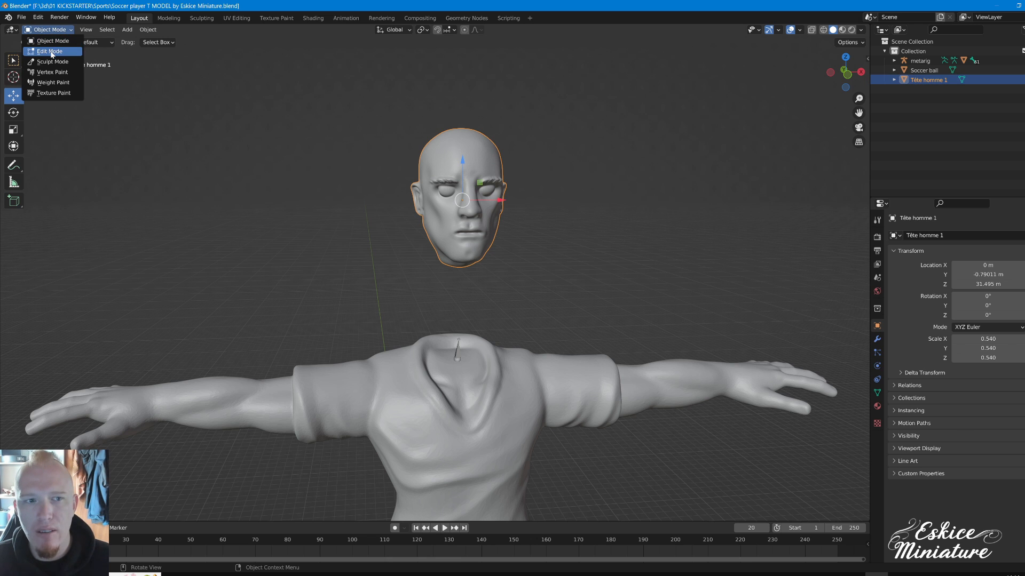
left_click(51, 52)
middle_click_drag(305, 146, 413, 230)
scroll(407, 175, "up", 5)
scroll(413, 230, "up", 3)
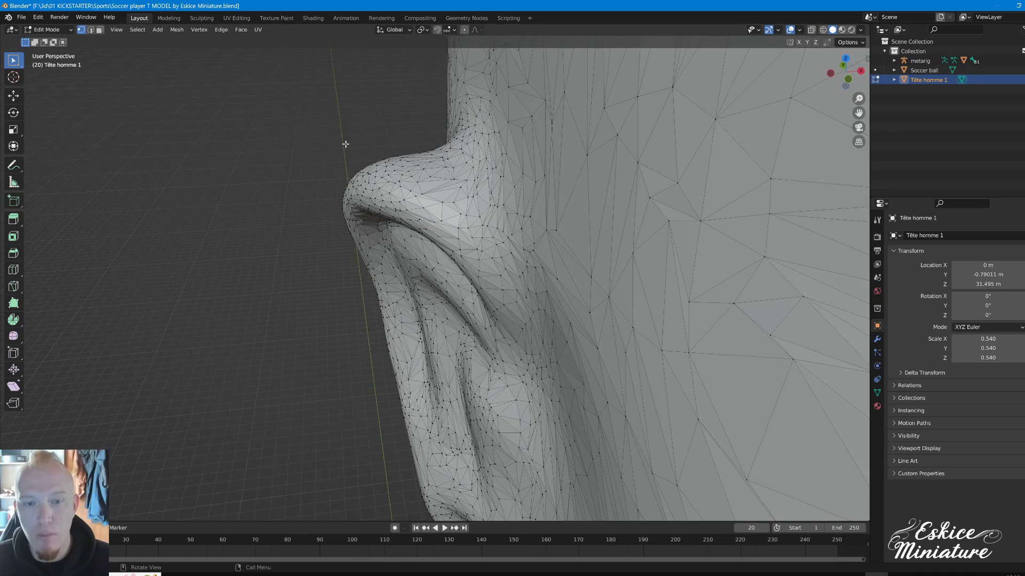
scroll(332, 137, "down", 4)
middle_click_drag(373, 192, 366, 226)
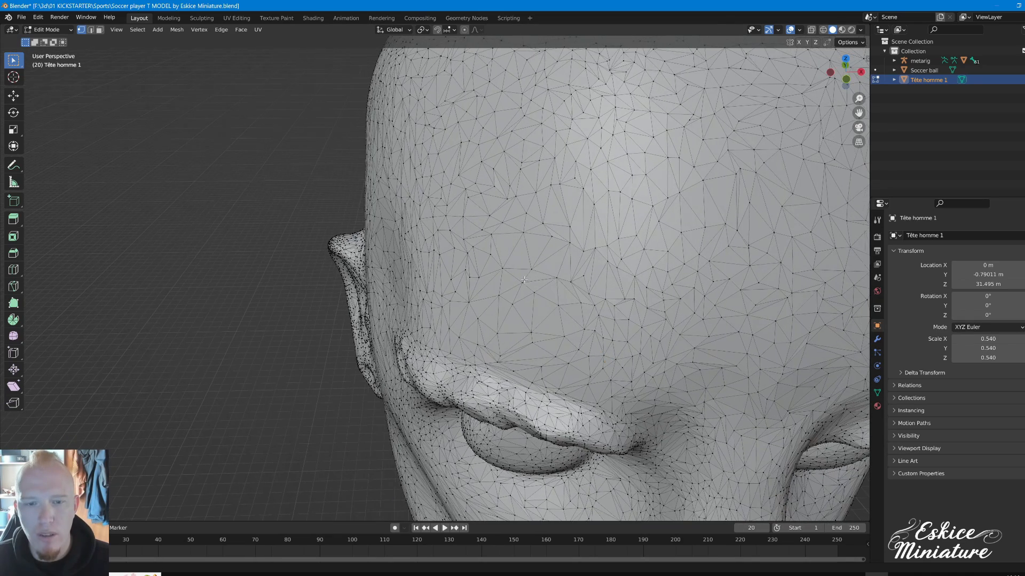
Select one ear's vertices, try rotating them by about 19°, undo the rotation and clear the selection.
left_click_drag(314, 212, 369, 417)
middle_click_drag(369, 416, 373, 380)
left_click_drag(358, 200, 456, 417)
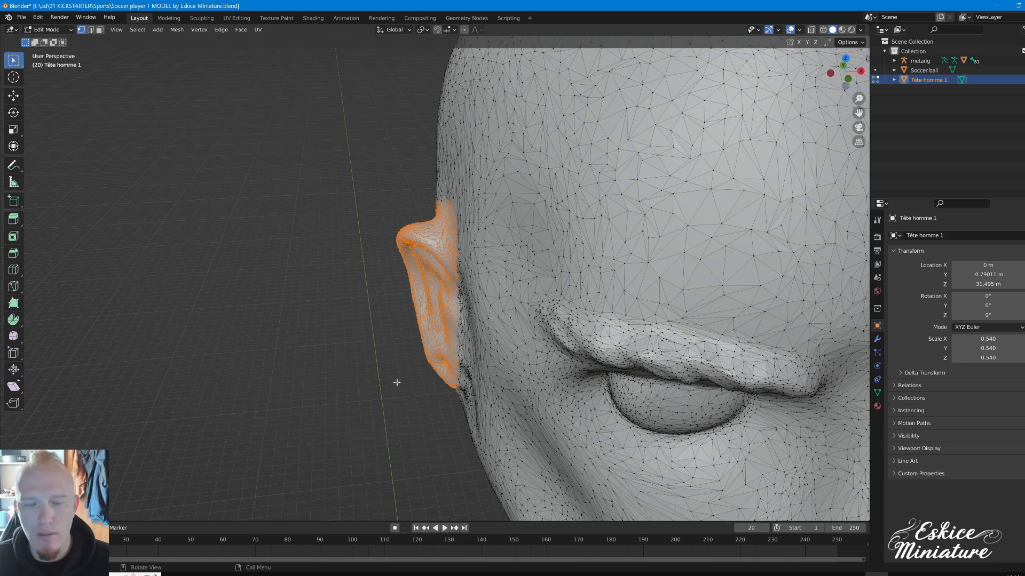
middle_click_drag(357, 297, 481, 220)
key("r")
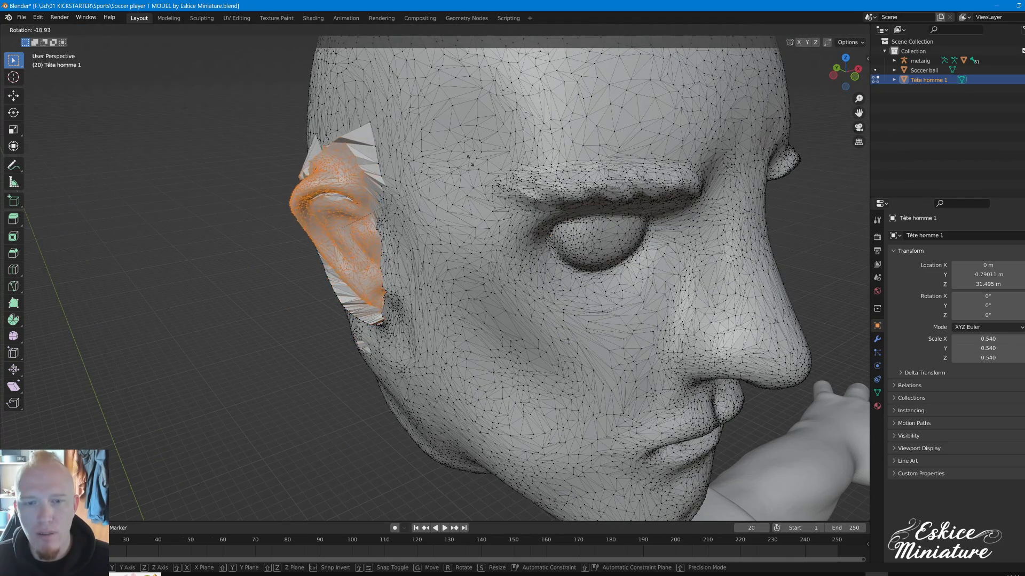
left_click(469, 147)
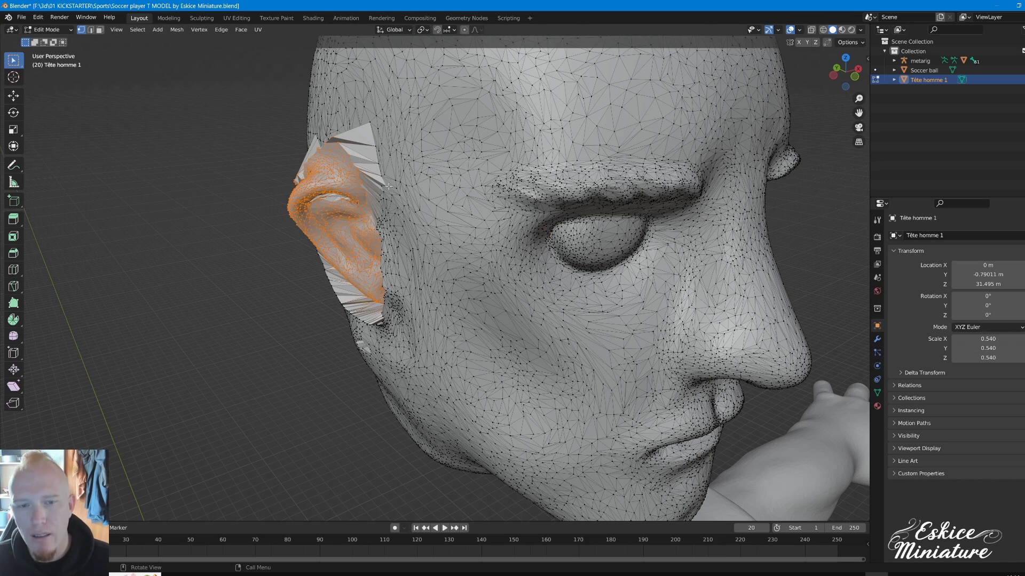
key("ctrl+z")
scroll(389, 179, "down", 6)
key("alt+a")
Activate the Bevel tool, try it on a vertex at the eye's lower edge and deselect the vertex.
middle_click_drag(356, 194, 304, 182)
middle_click_drag(276, 255, 418, 215, "shift")
scroll(392, 190, "down", 2)
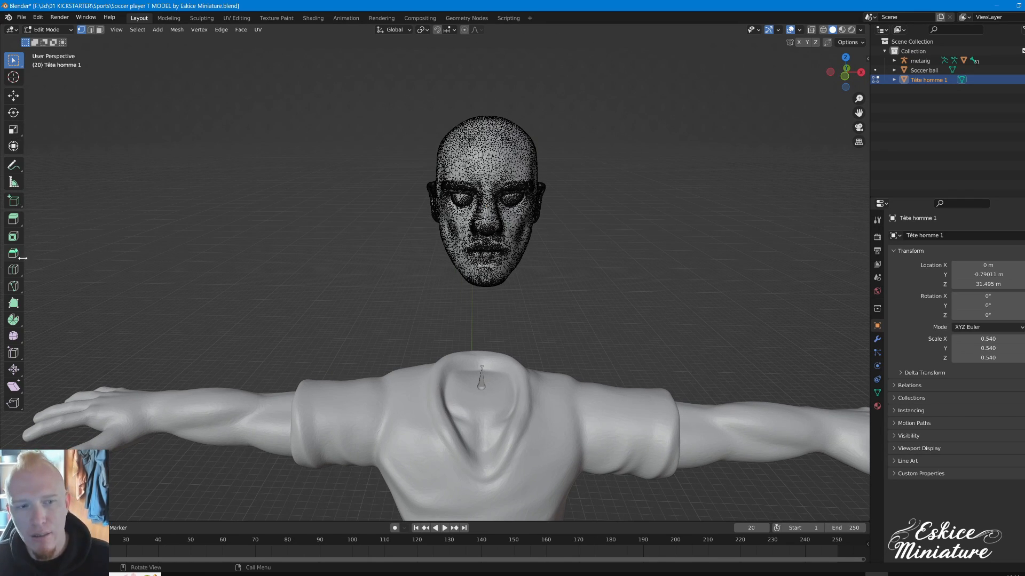
left_click(13, 253)
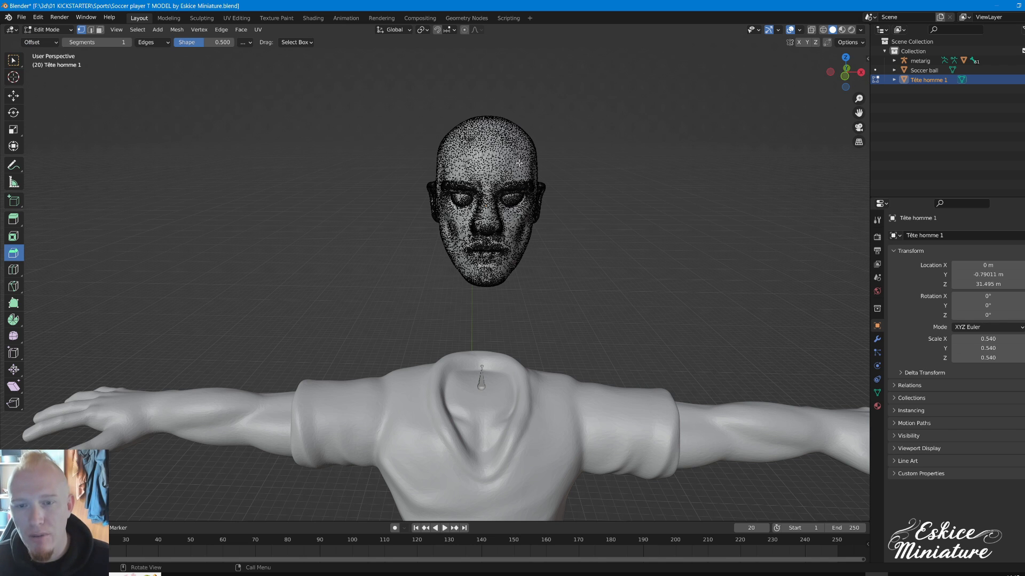
middle_click_drag(519, 163, 460, 218, "shift")
scroll(498, 211, "up", 8)
left_click(530, 148)
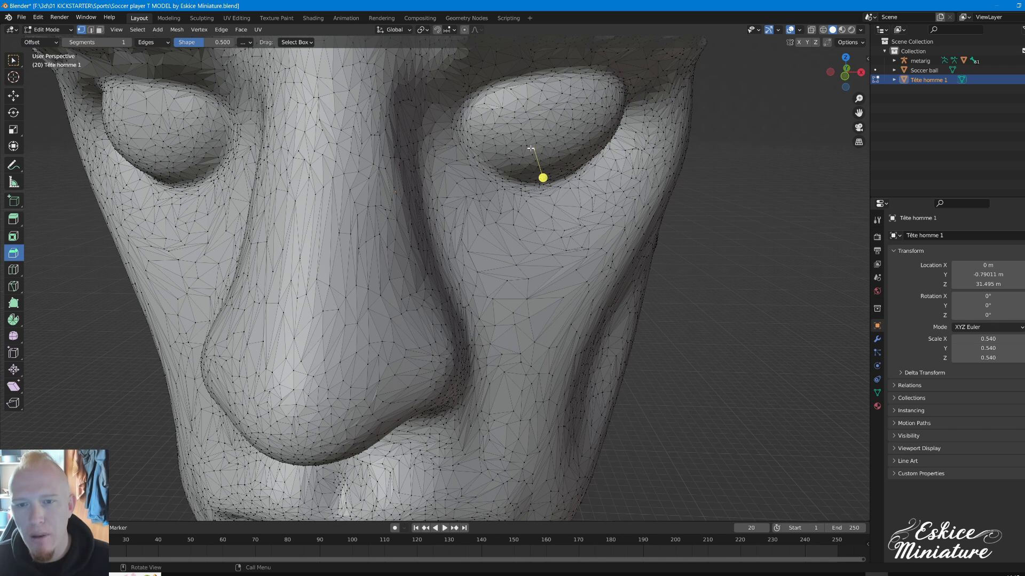
left_click_drag(543, 176, 565, 176)
scroll(555, 158, "down", 8)
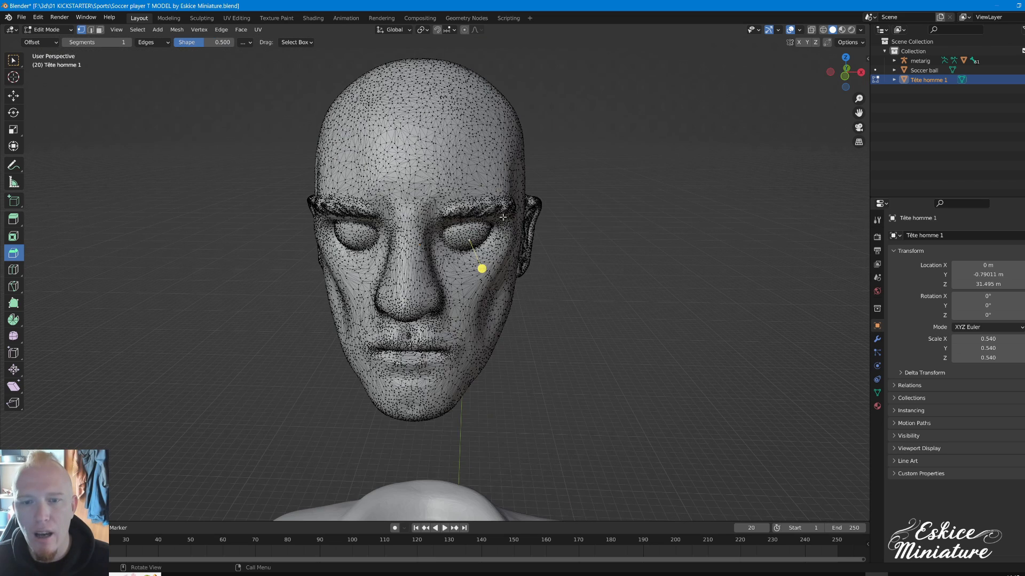
middle_click_drag(510, 216, 512, 220)
left_click(622, 233)
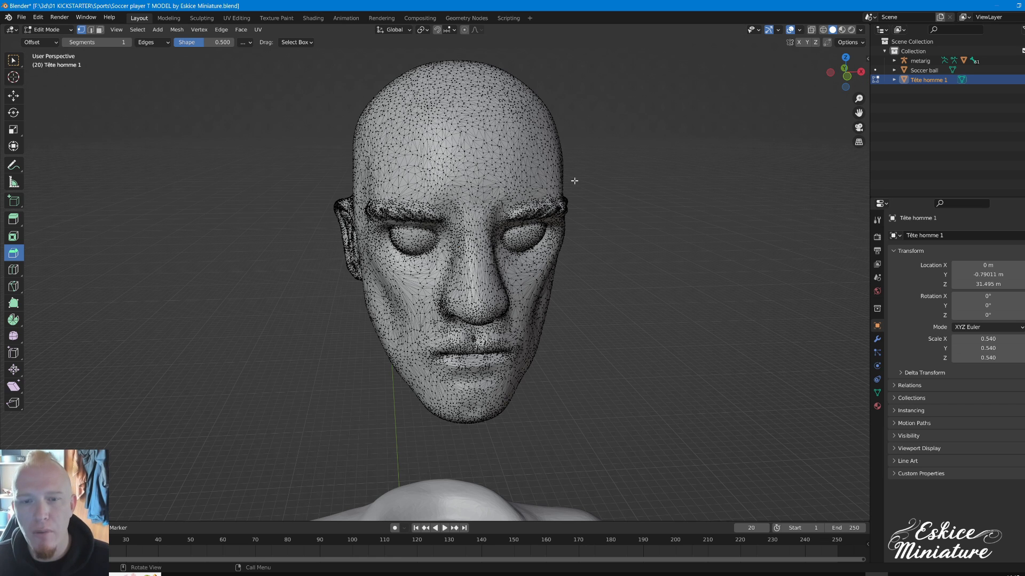
Switch the head from Edit Mode to Sculpt Mode and view its face from several angles.
scroll(605, 160, "down", 3)
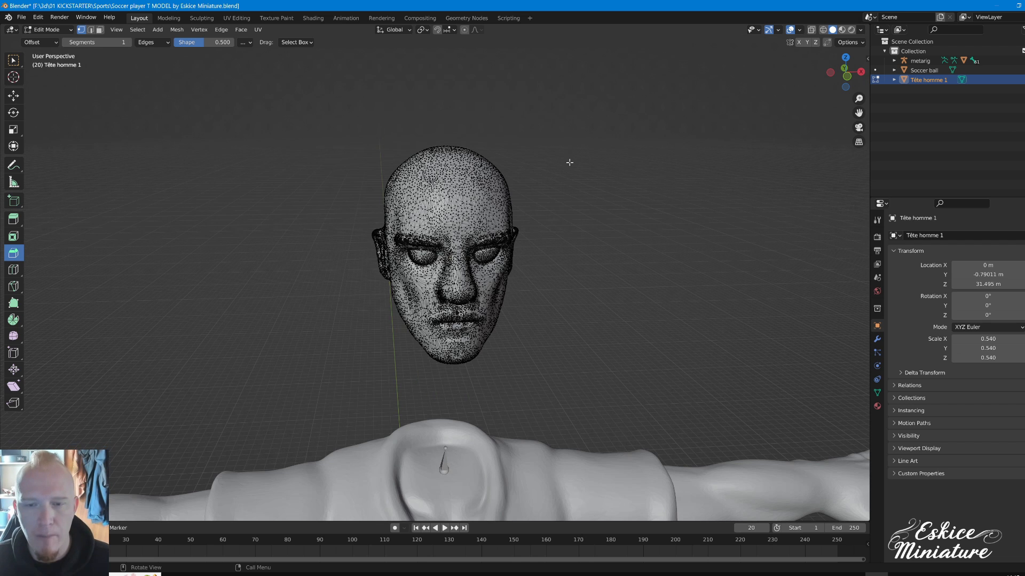
middle_click_drag(550, 192, 545, 192)
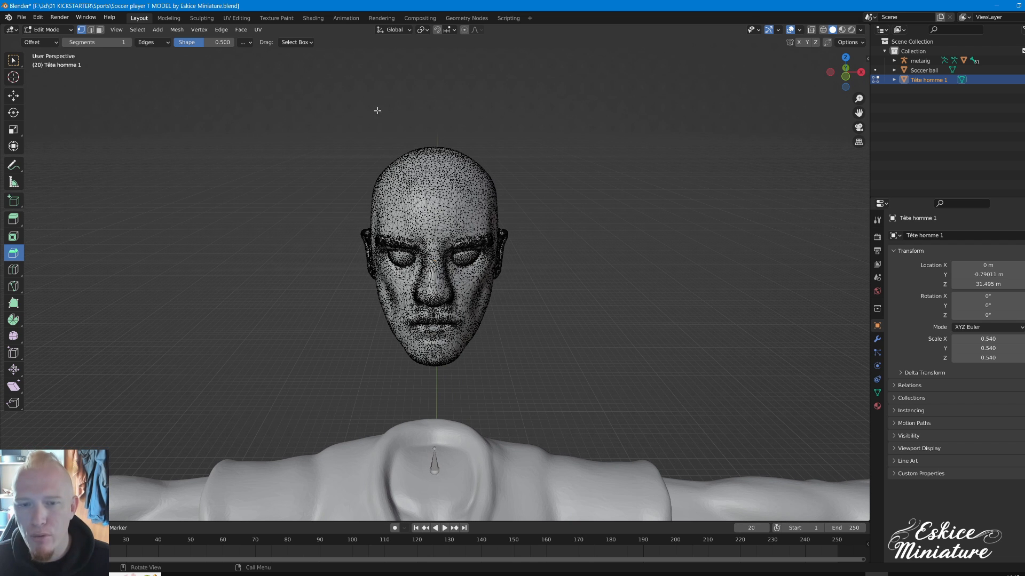
left_click(68, 31)
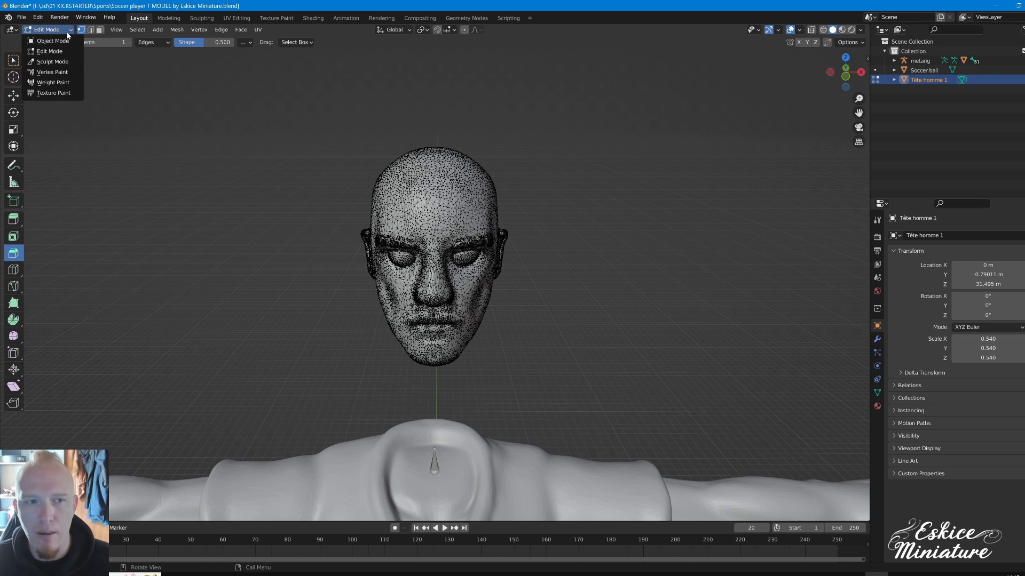
left_click(62, 64)
mouse_move(247, 183)
middle_mouse_down()
mouse_move(283, 195)
mouse_move(318, 171)
middle_mouse_up()
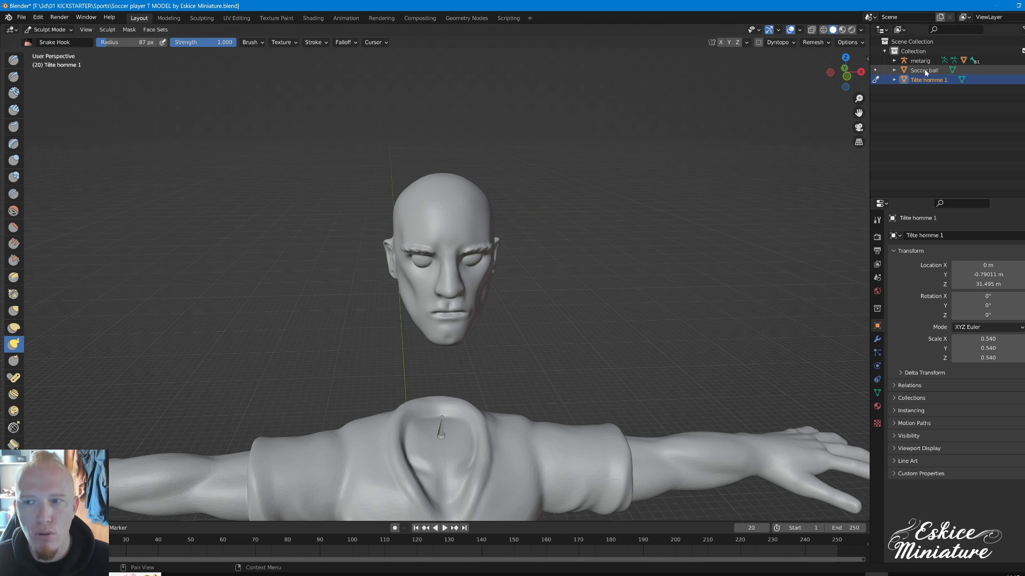
mouse_move(437, 235)
middle_mouse_down()
mouse_move(428, 222)
mouse_move(441, 195)
middle_mouse_up()
scroll(447, 200, "up", 6)
scroll(453, 196, "down", 3)
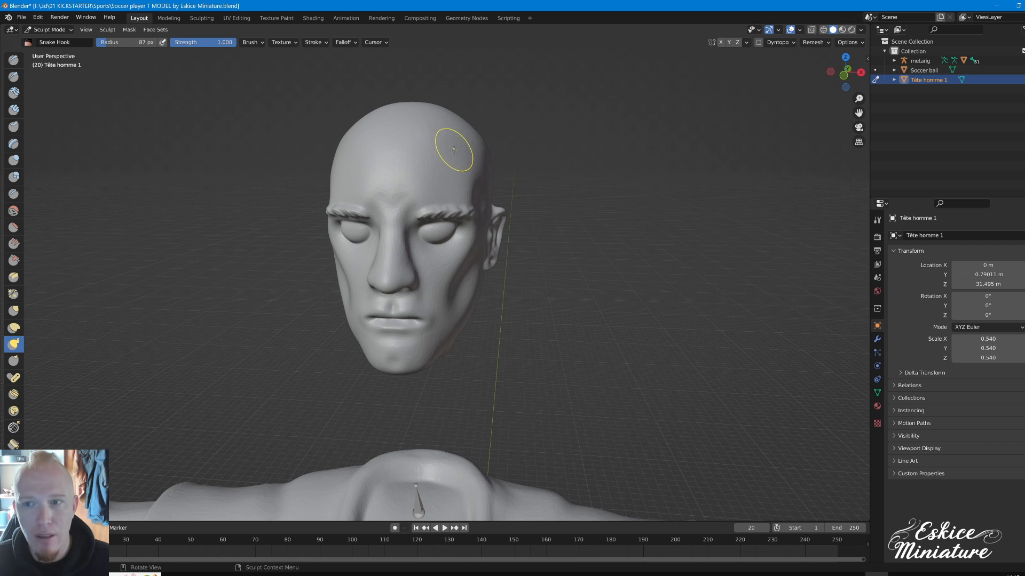
middle_click_drag(454, 150, 439, 173)
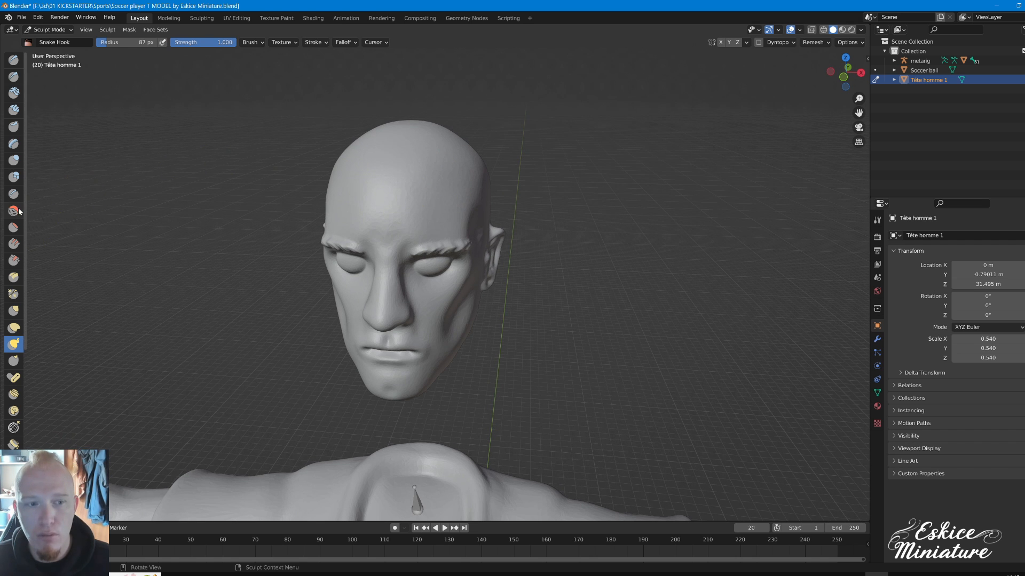
Activate the Draw Sharp sculpting brush and play the timeline briefly, stopping at frame 36.
left_click(15, 77)
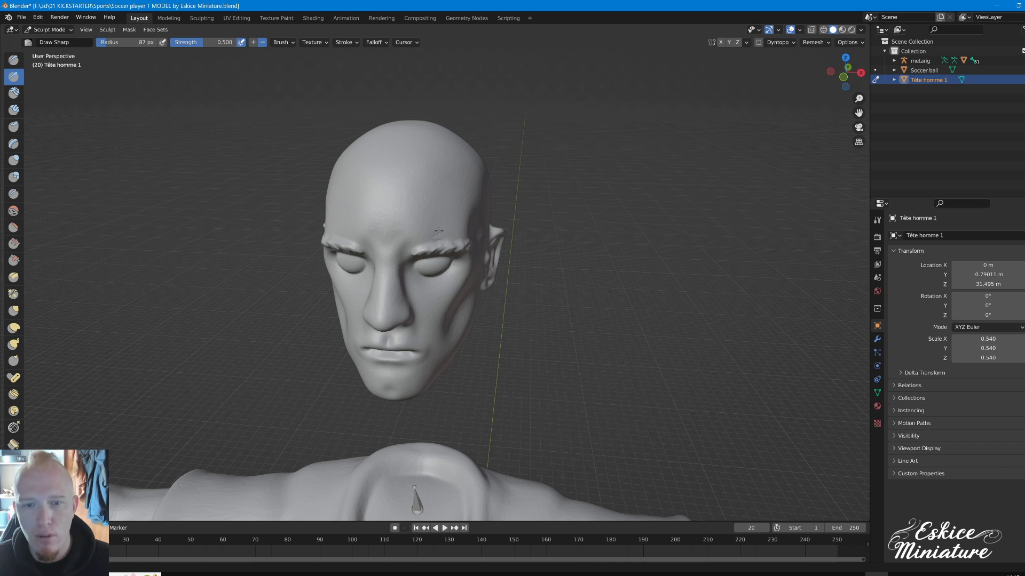
middle_click_drag(483, 179, 381, 191)
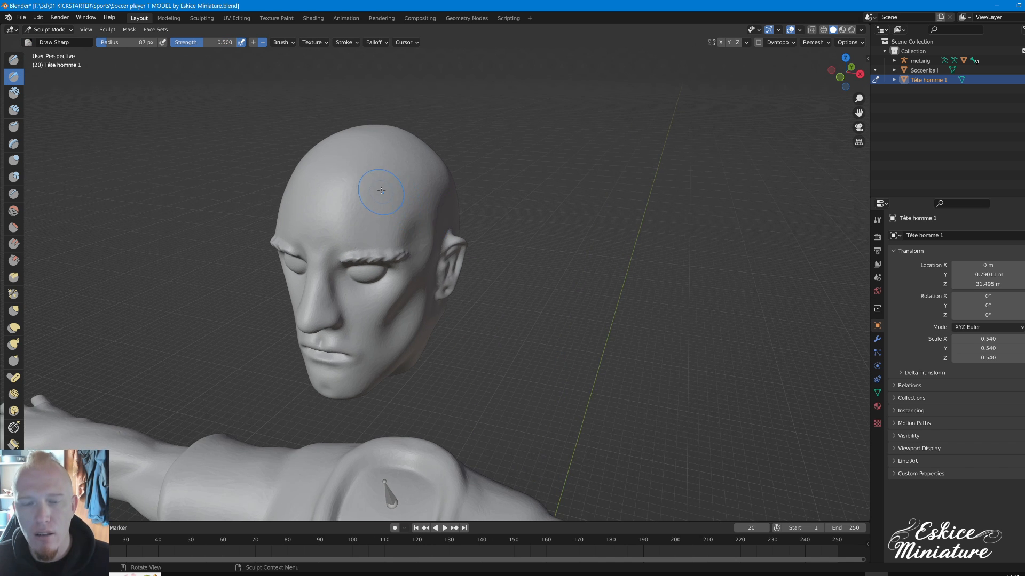
middle_click_drag(381, 254, 388, 229)
key("space")
key("space")
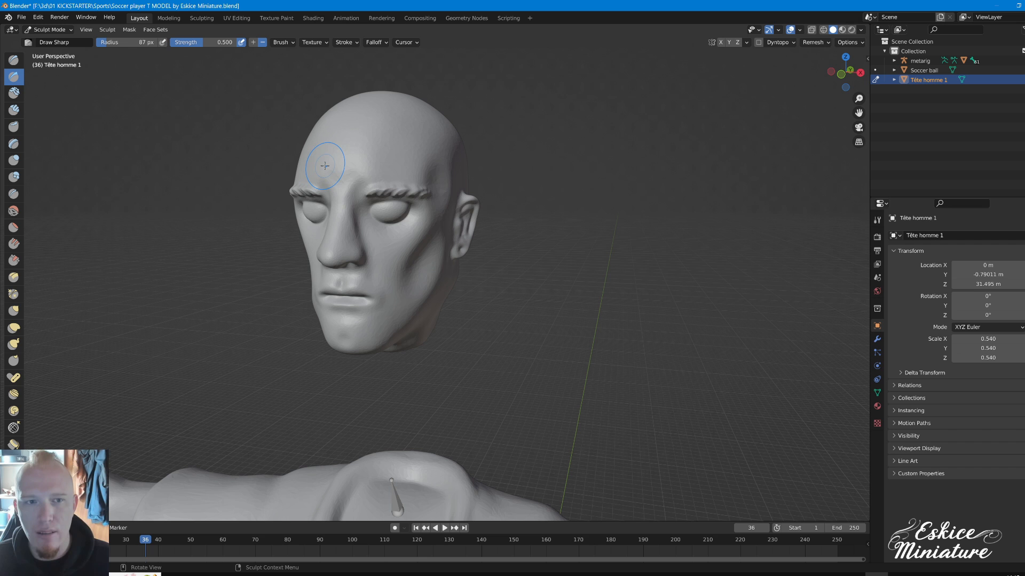
Return the head to Object Mode, deselect it and bring the whole footballer and ball into view.
middle_click_drag(343, 172, 369, 173)
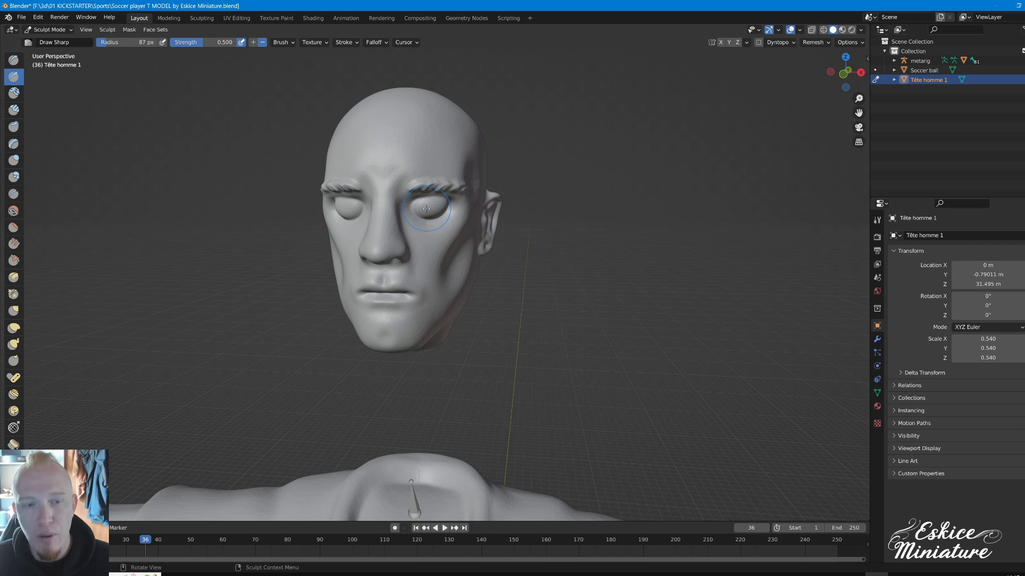
scroll(420, 205, "down", 3)
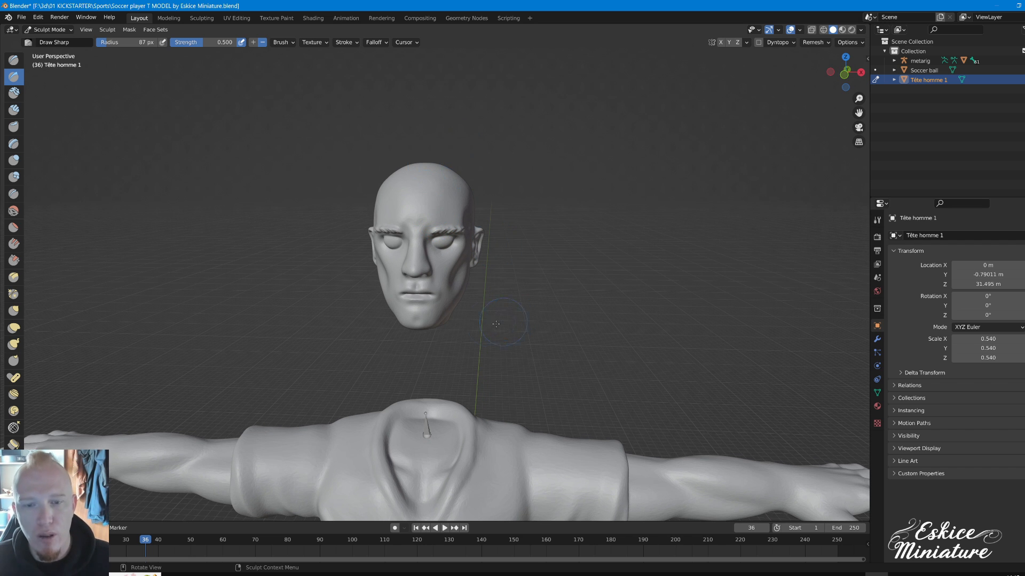
middle_click_drag(491, 269, 500, 266)
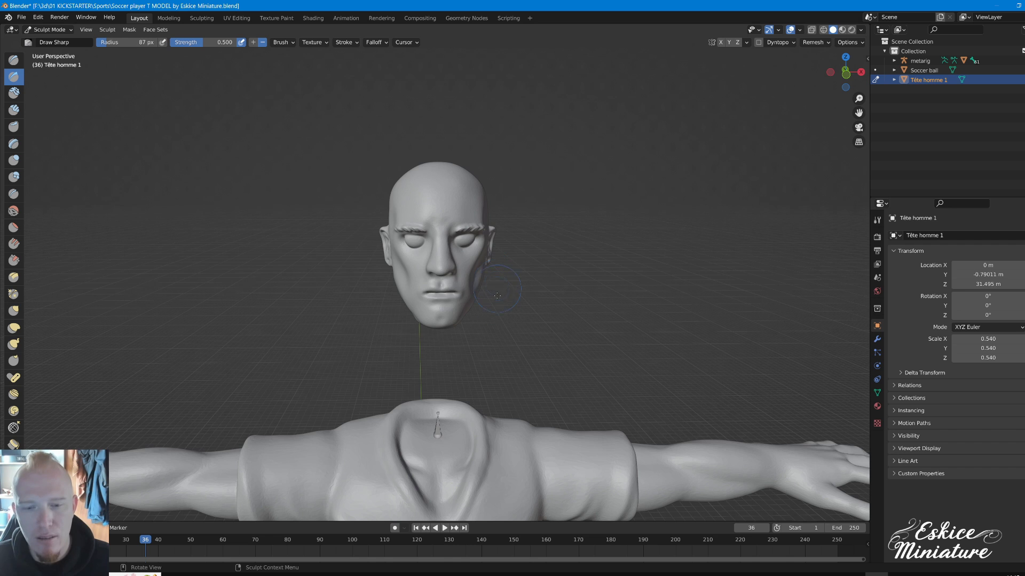
scroll(497, 296, "down", 3)
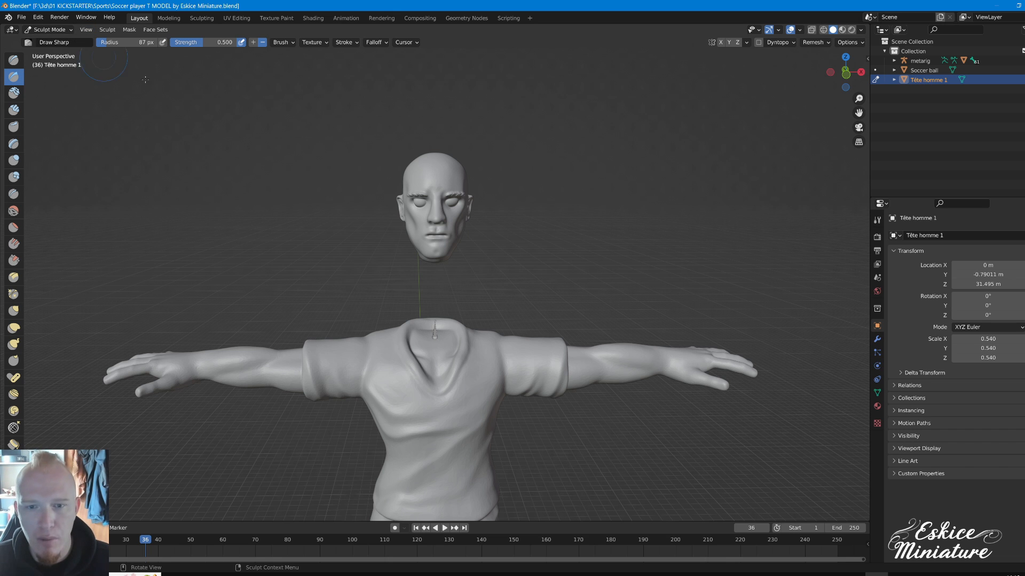
left_click(49, 29)
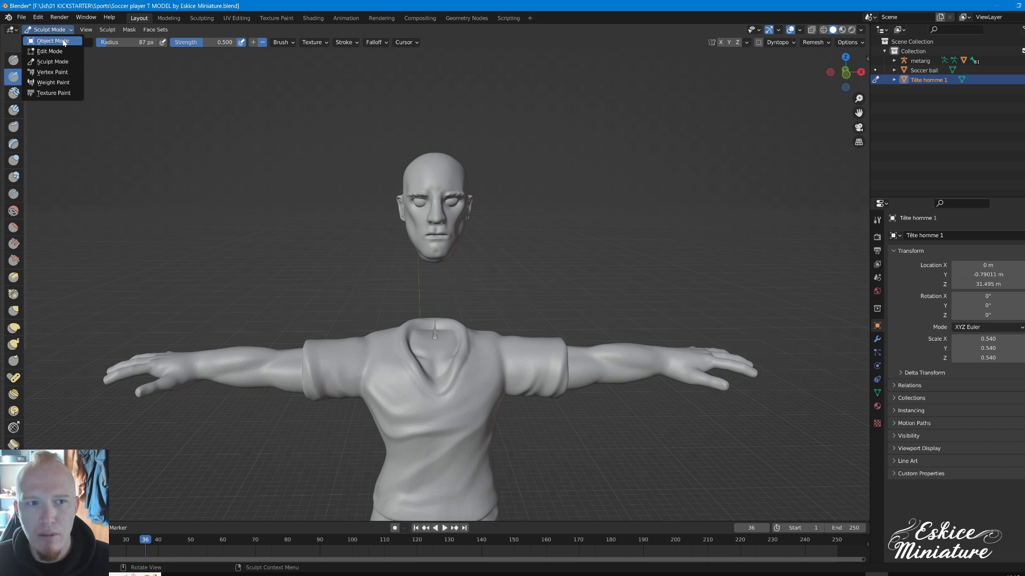
left_click(64, 42)
left_click(503, 227)
scroll(542, 258, "down", 5)
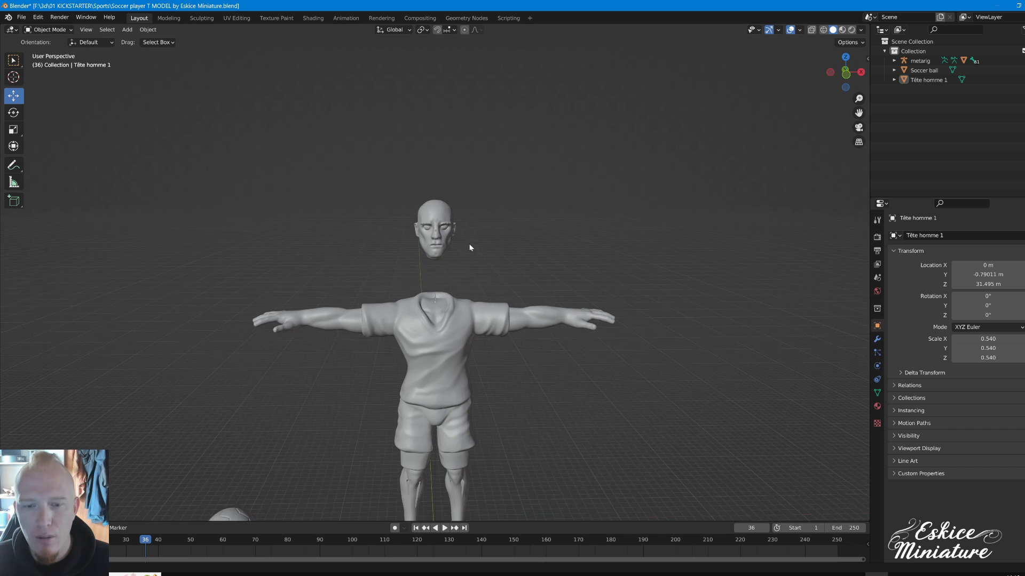
middle_click_drag(473, 200, 474, 206)
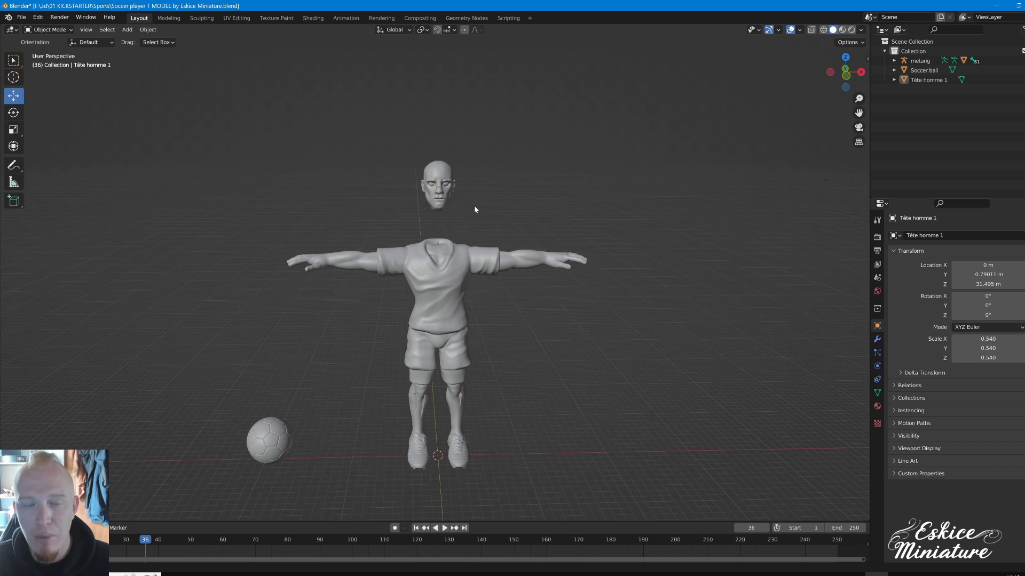
Switch the viewport to wireframe display and select the metarig skeleton inside the footballer's body.
left_click(439, 248)
scroll(438, 247, "up", 4)
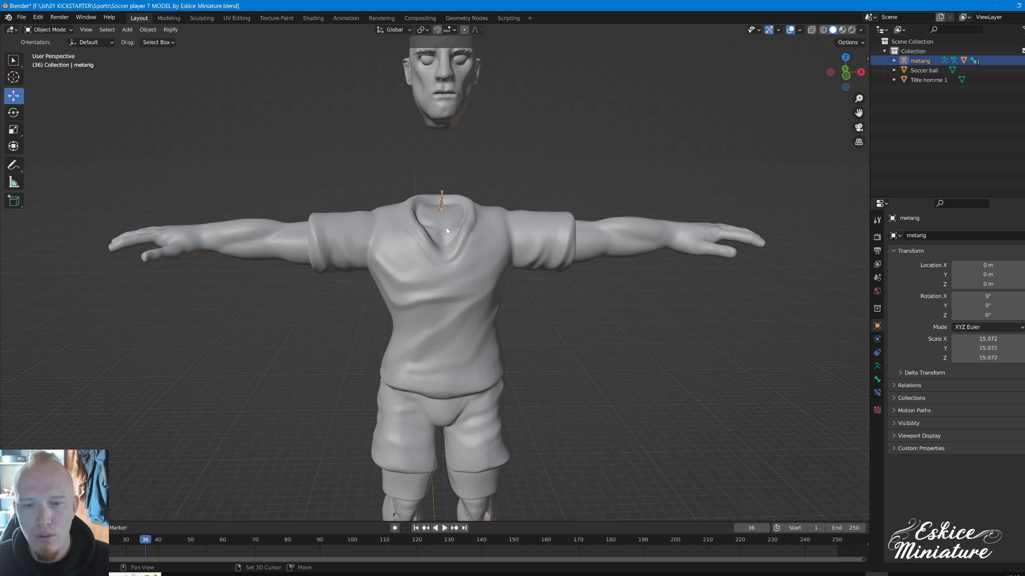
left_click(532, 334)
key("shift+z")
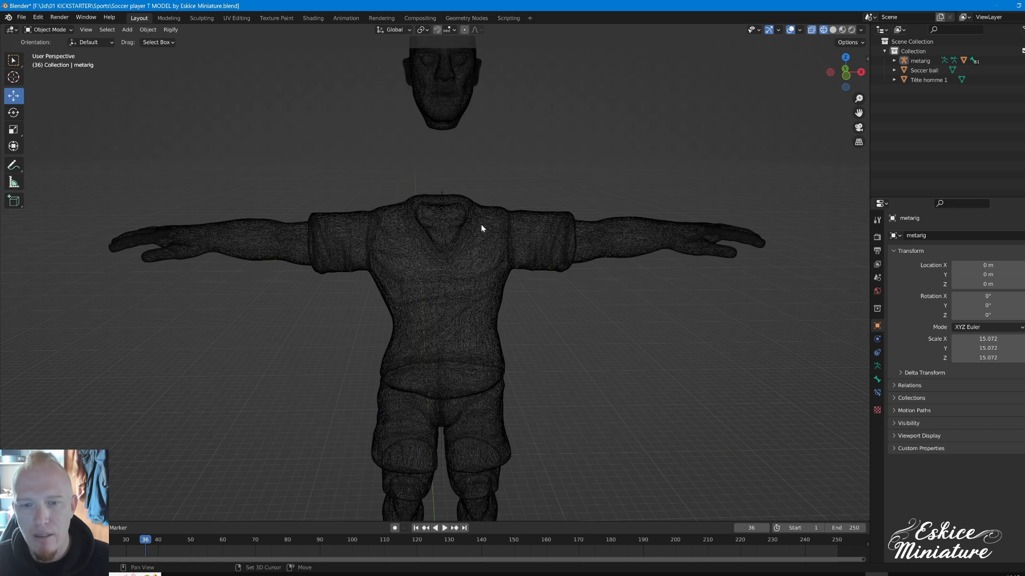
scroll(436, 209, "up", 2)
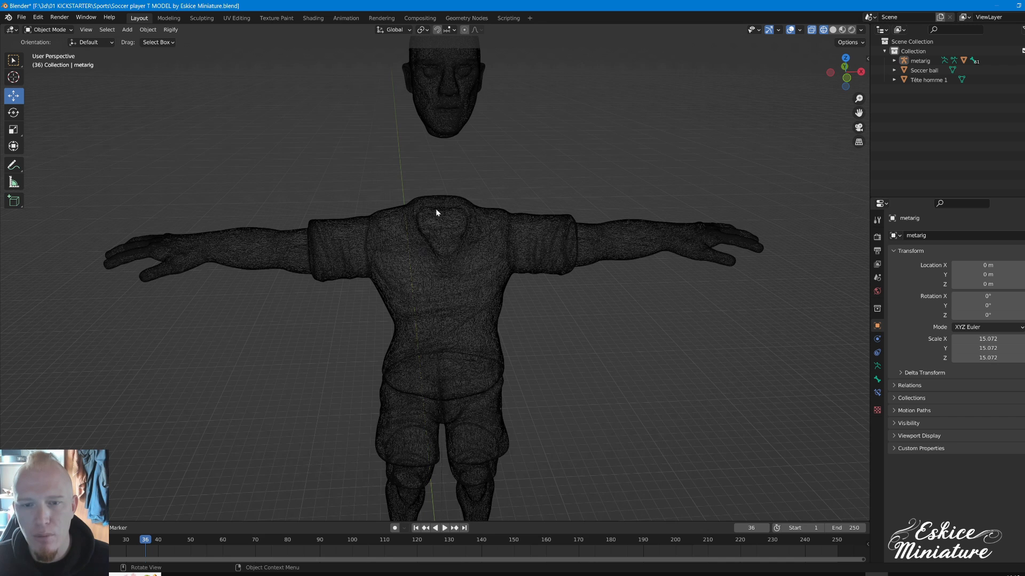
left_click(445, 196)
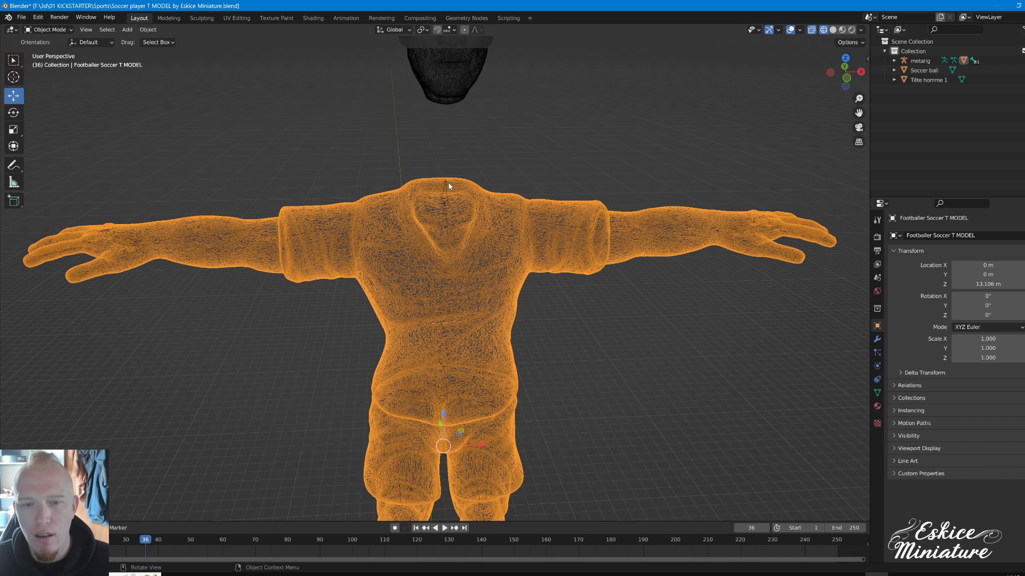
left_click(443, 193)
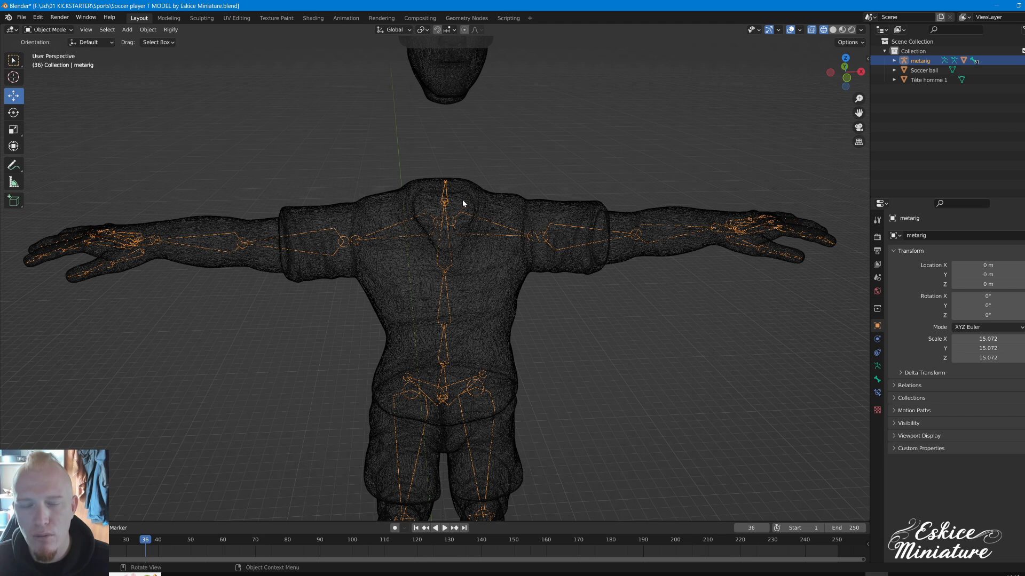
Switch the metarig skeleton from Object Mode to Pose Mode with the whole footballer and ball in view.
scroll(571, 291, "down", 5)
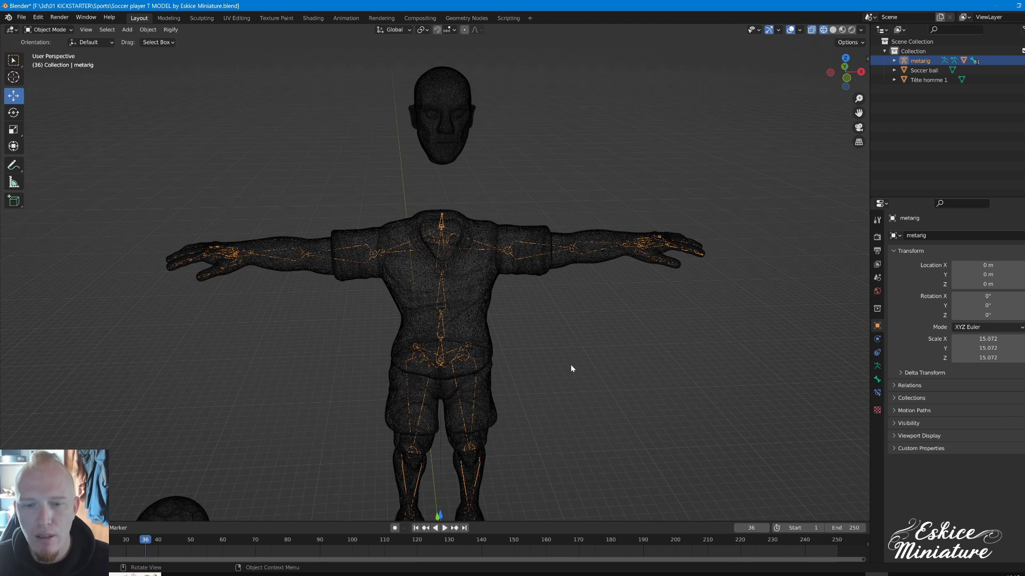
middle_click_drag(527, 364, 524, 224)
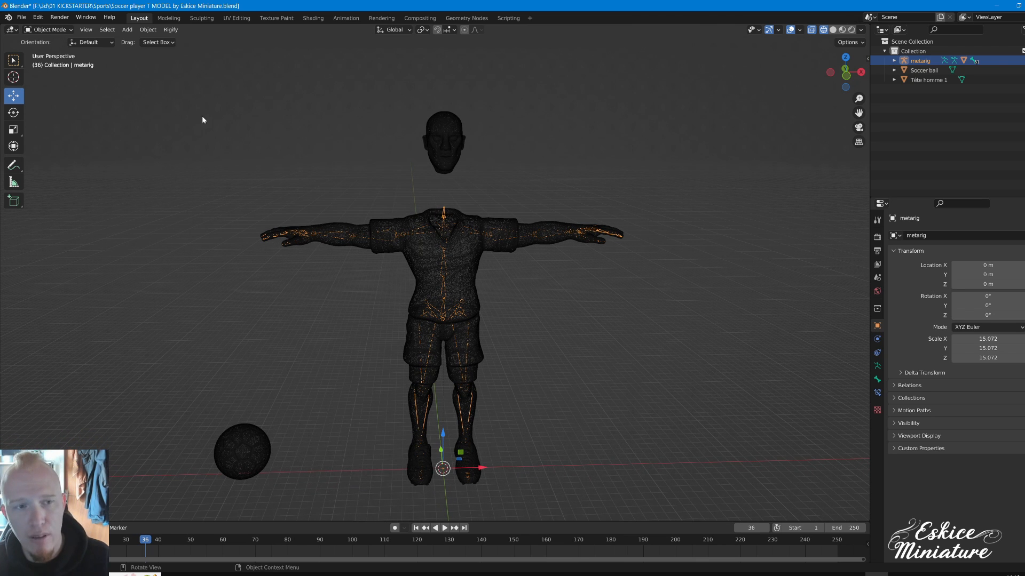
left_click(69, 30)
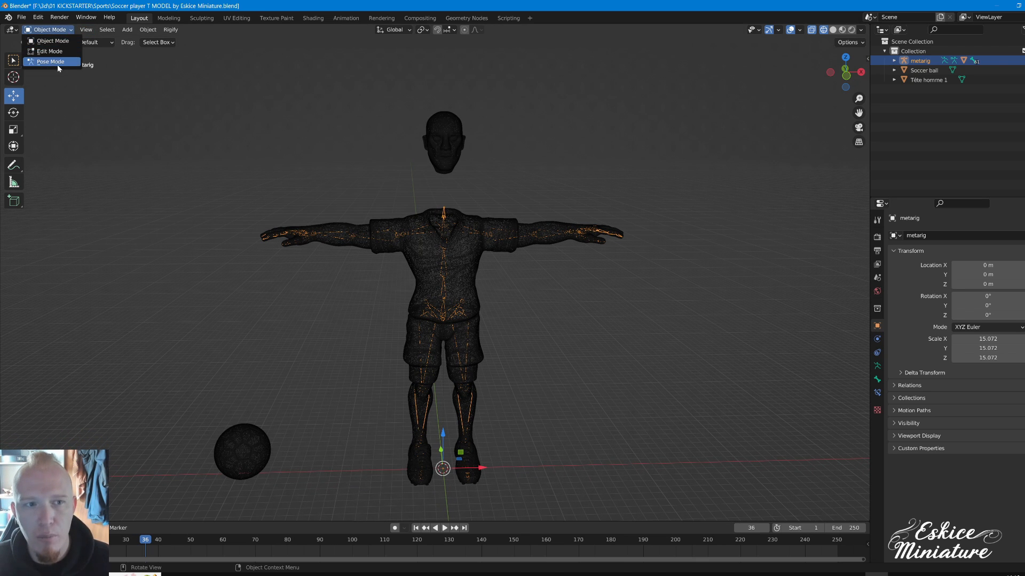
left_click(58, 63)
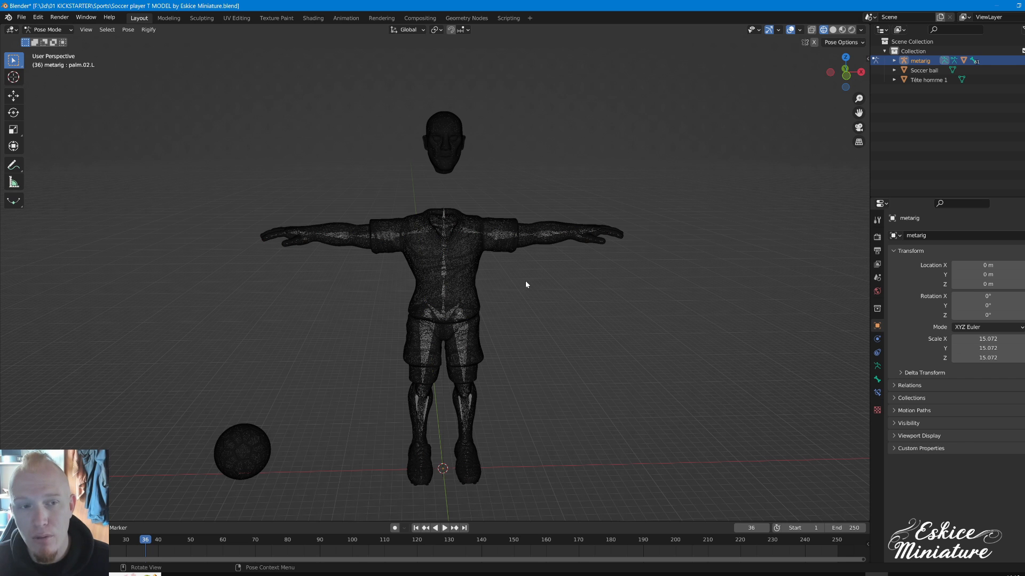
middle_click_drag(525, 281, 509, 245)
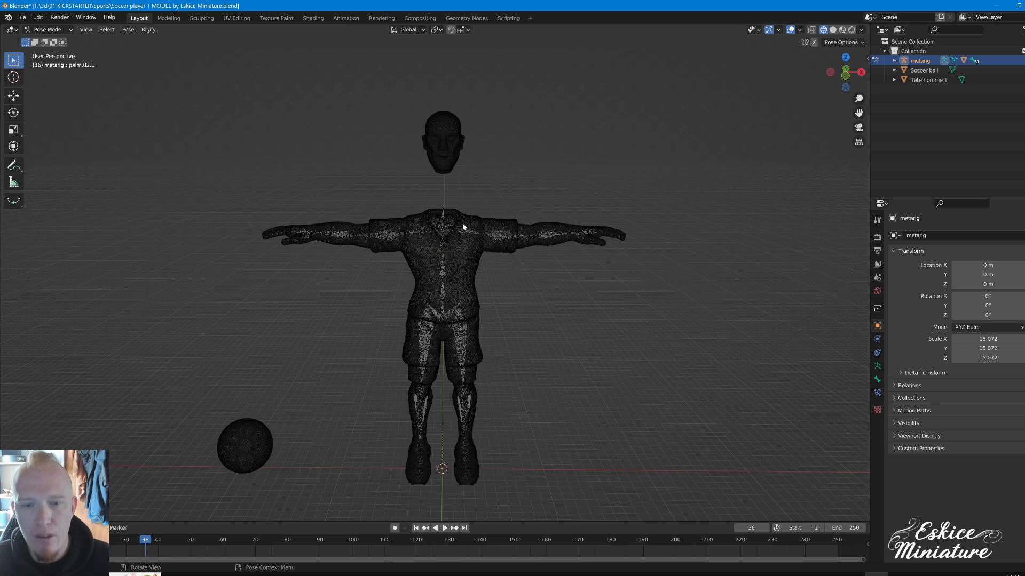
middle_click_drag(581, 319, 603, 318)
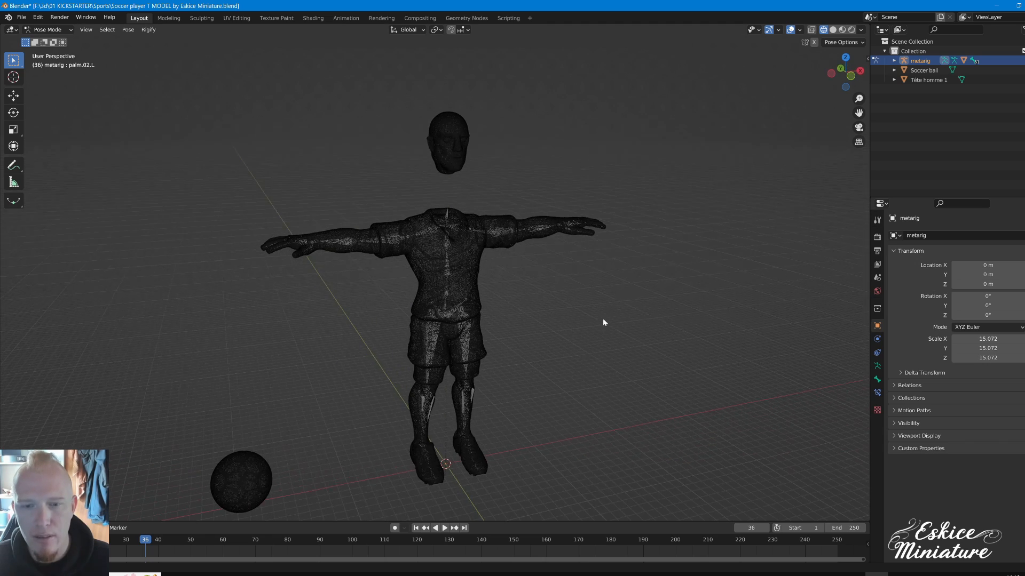
Select the left upper arm bone, compare the front and back orthographic views, and return to the front view.
left_click(496, 235)
middle_click_drag(520, 251, 570, 179)
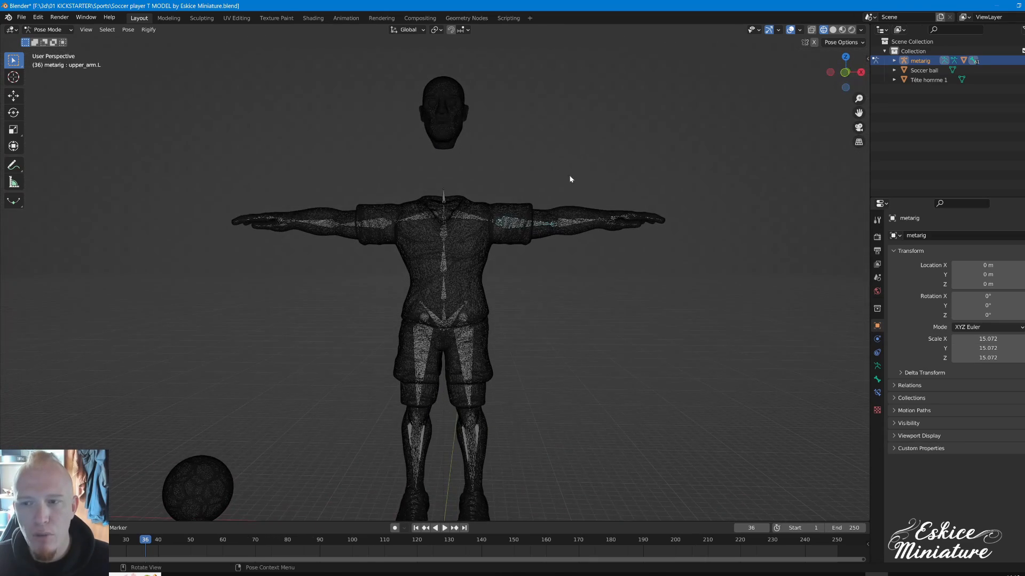
left_click(844, 75)
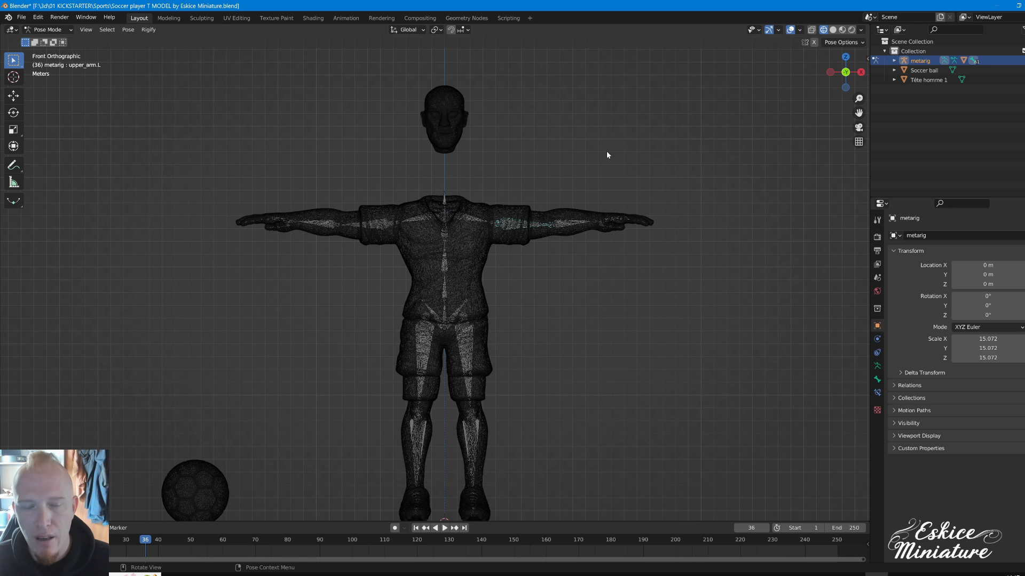
middle_click_drag(528, 262, 533, 224, "shift")
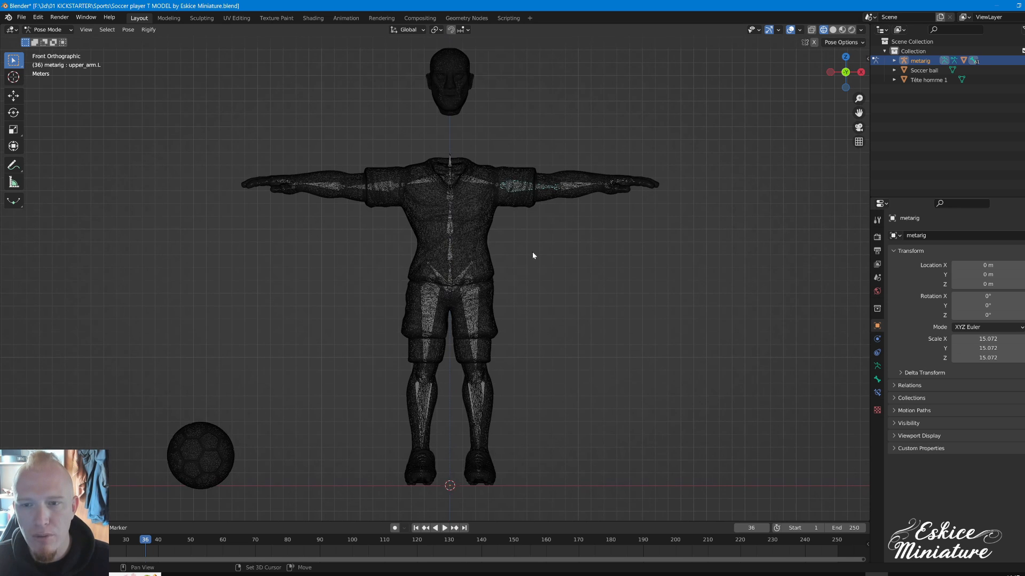
left_click(845, 73)
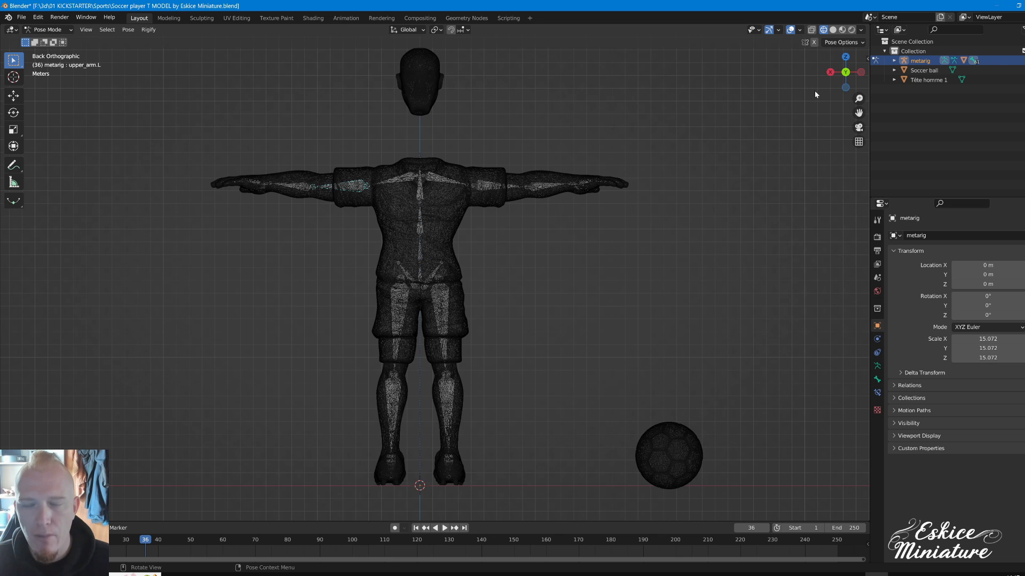
left_click(845, 73)
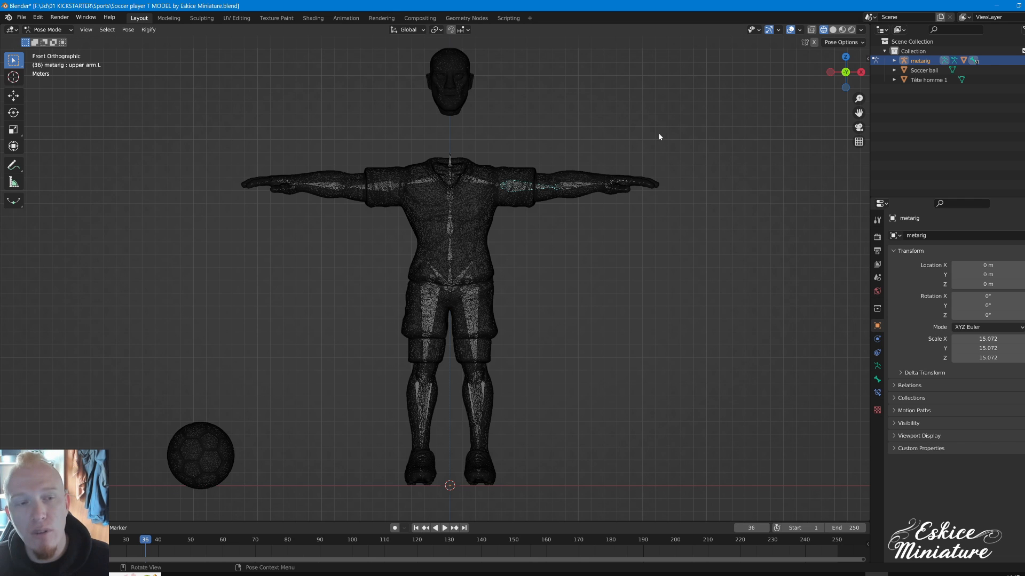
Try rotating the left upper arm bone down and reset its rotation, then raise the arm overhead and undo it.
key("r")
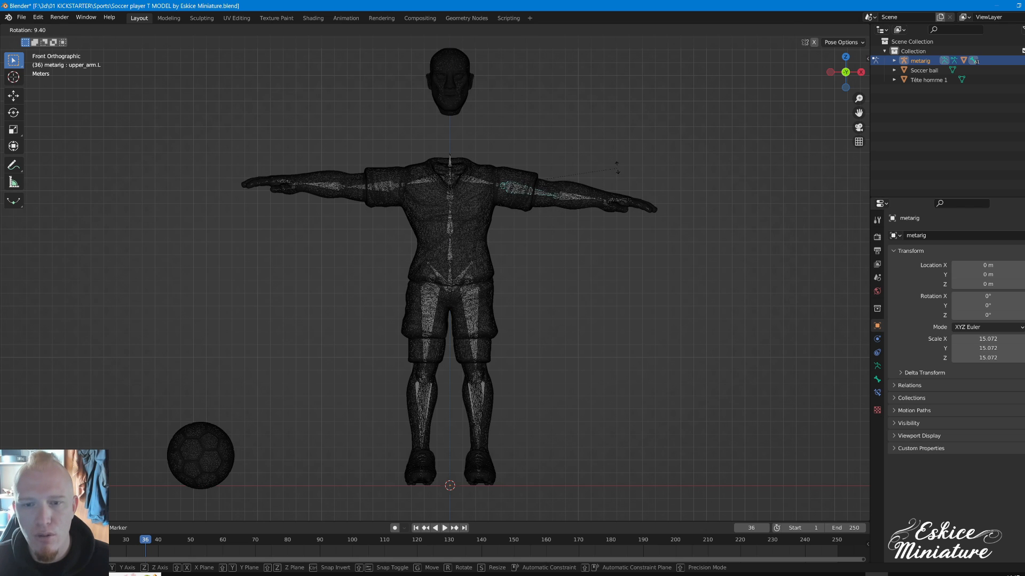
left_click(595, 197)
key("alt+r")
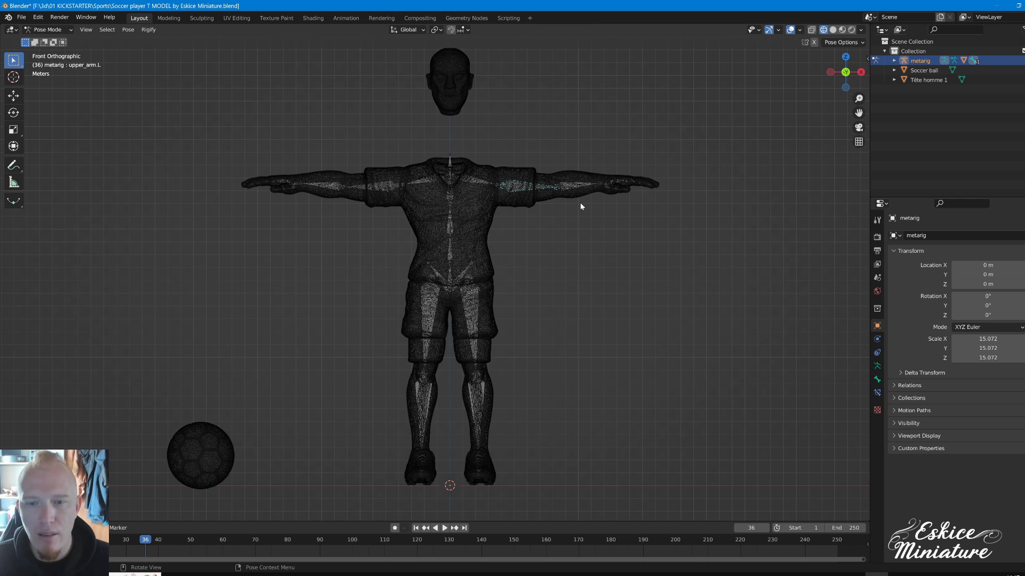
key("r")
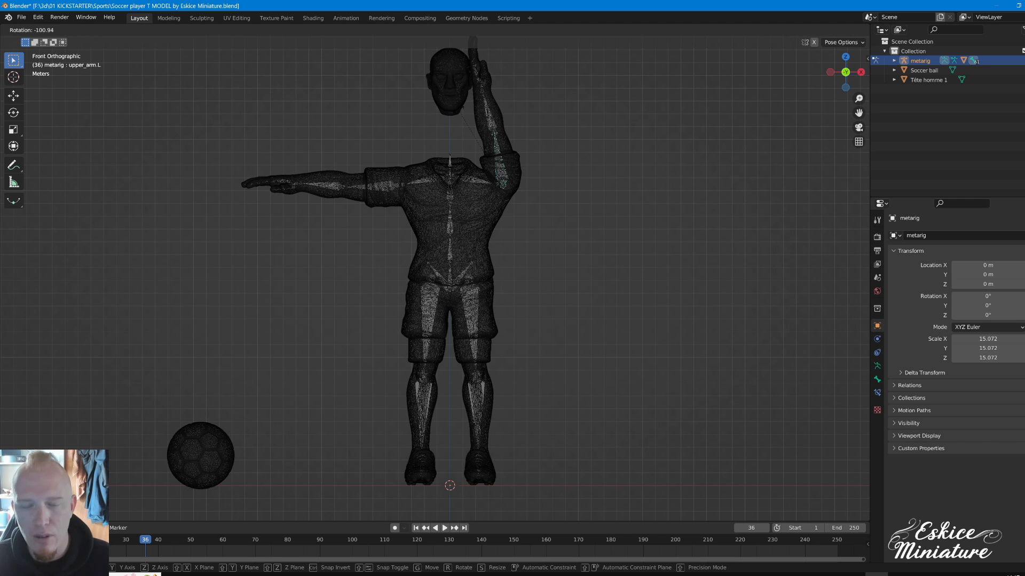
left_click(458, 110)
key("ctrl+z")
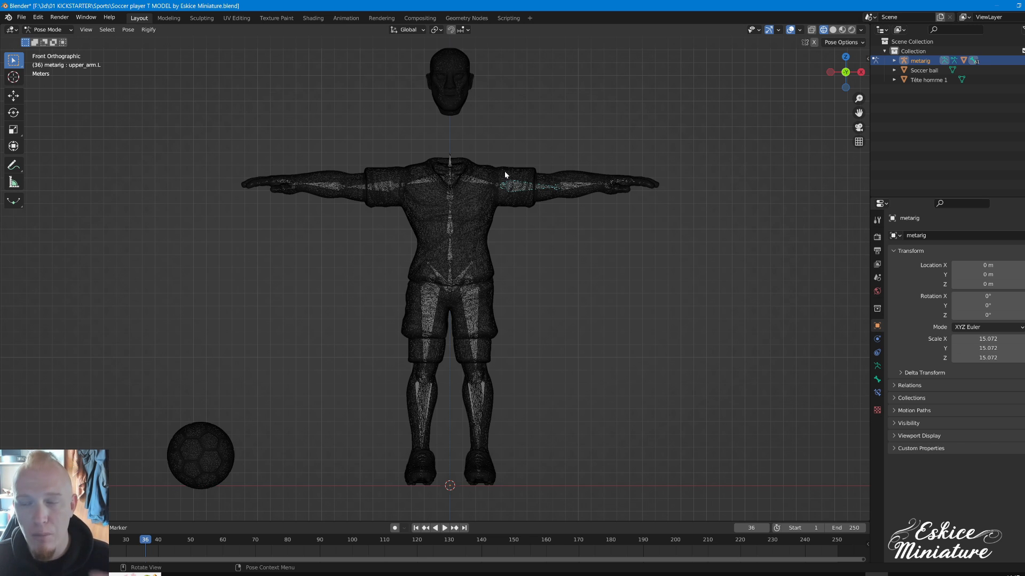
Box-select the bones around the left shoulder and upper arm and try rotating them together.
left_click(525, 235)
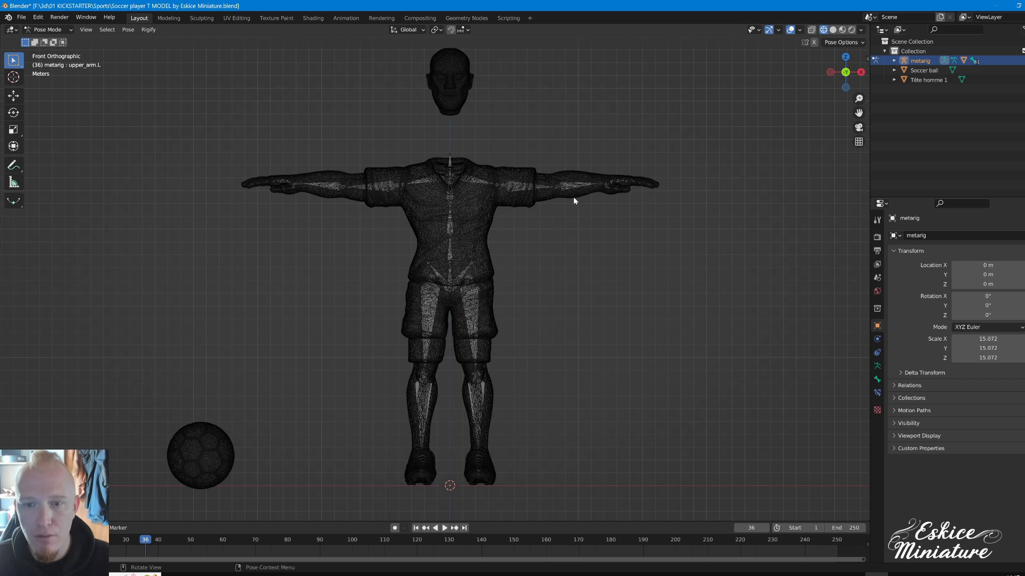
middle_click_drag(446, 143, 458, 198)
left_click_drag(508, 172, 559, 229)
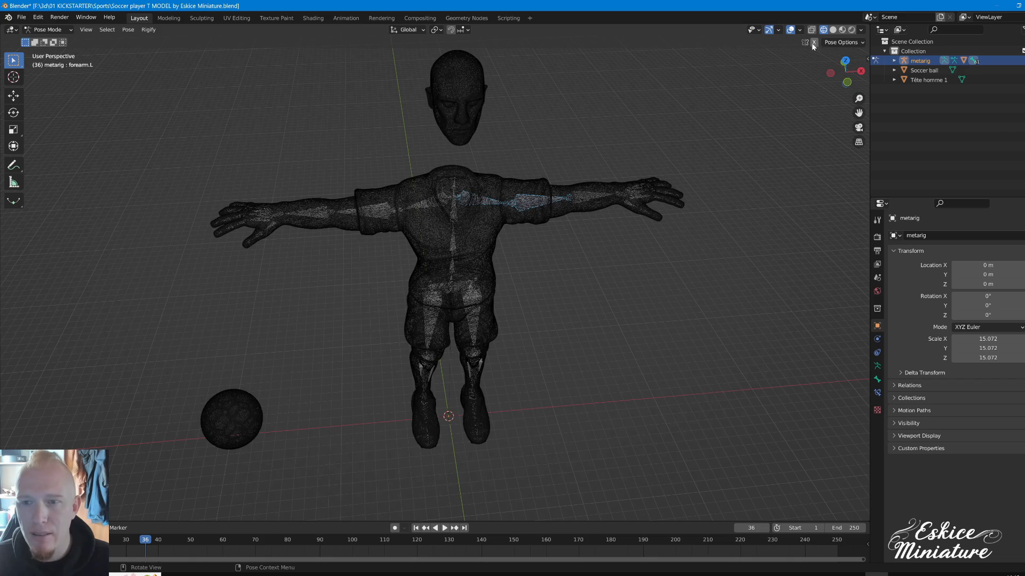
middle_click_drag(640, 166, 582, 219)
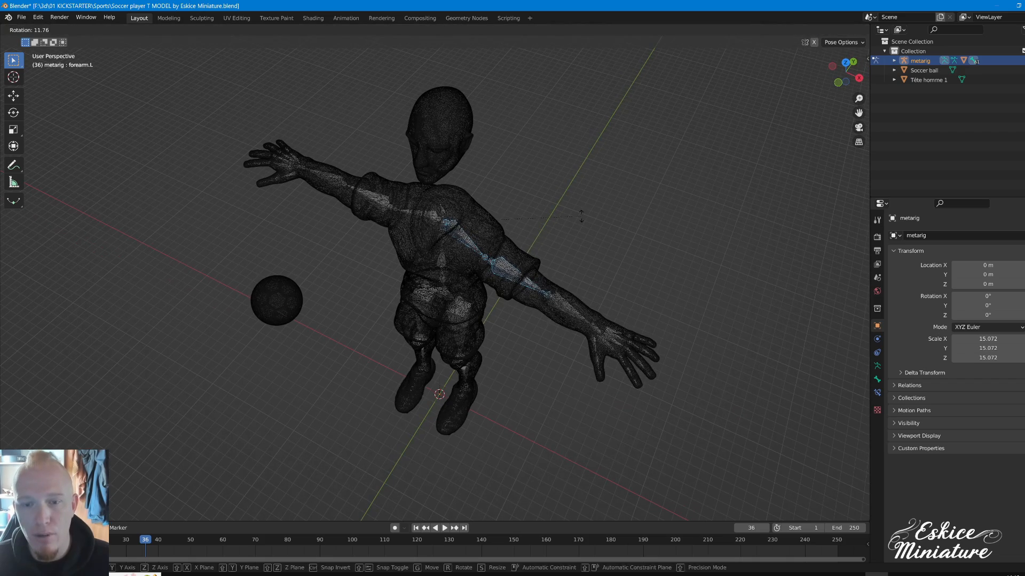
middle_click_drag(514, 299, 535, 304)
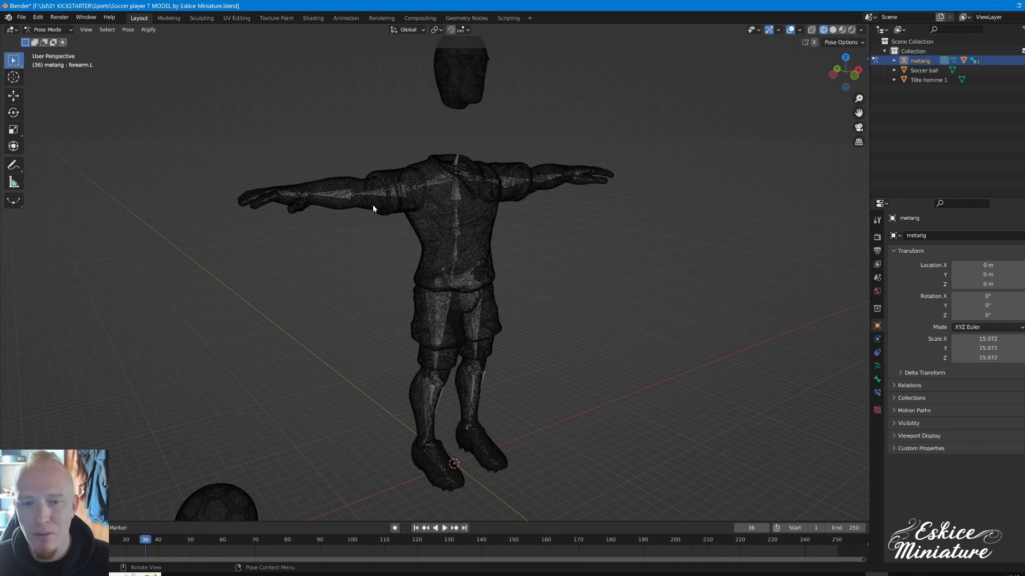
Select the right upper arm bone, activate the Move tool and clear the bone selection.
middle_click_drag(373, 207, 380, 220)
left_click(401, 200)
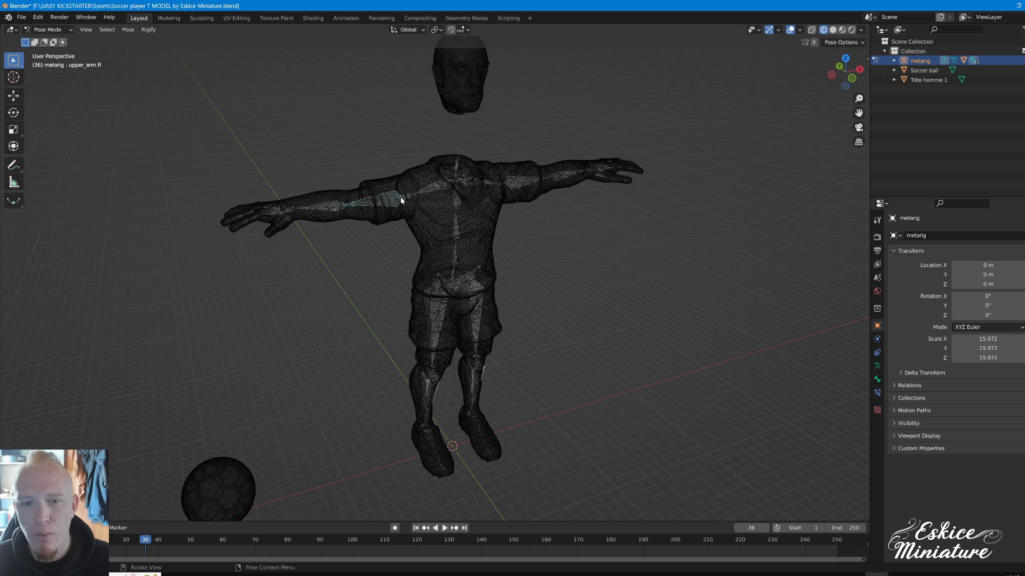
left_click(13, 95)
mouse_move(397, 204)
left_mouse_down()
mouse_move(411, 214)
mouse_move(400, 218)
mouse_move(404, 170)
mouse_move(401, 197)
left_mouse_up()
left_click(540, 283)
middle_click_drag(540, 283, 516, 338)
left_click_drag(570, 422, 393, 259)
middle_click_drag(583, 305, 536, 288)
left_click(535, 287)
Enable X-axis mirroring for the left upper arm bone, lower both arms with a trial rotation and undo that rotation.
left_click(542, 187)
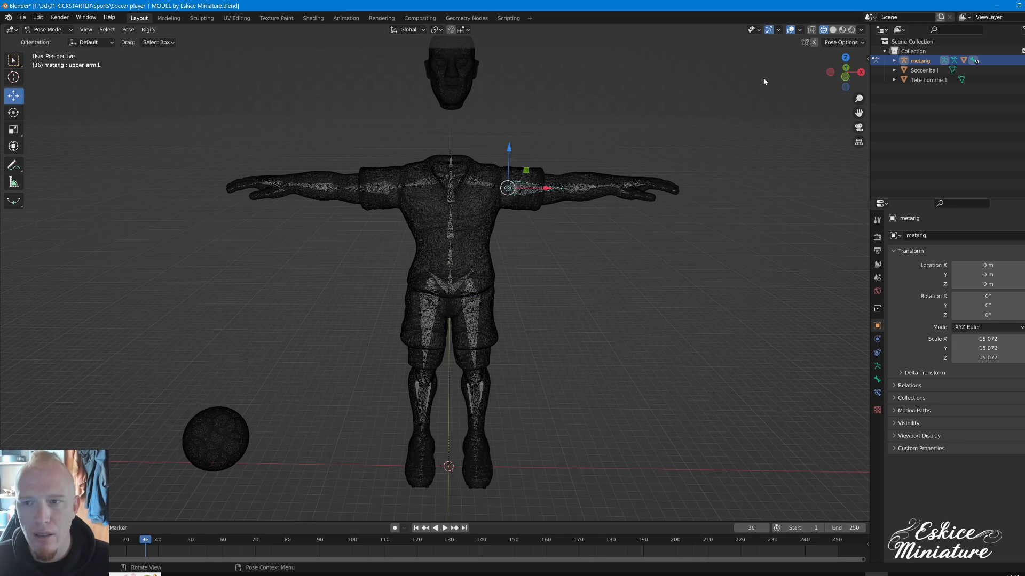
left_click(815, 42)
key("r")
left_click(642, 303)
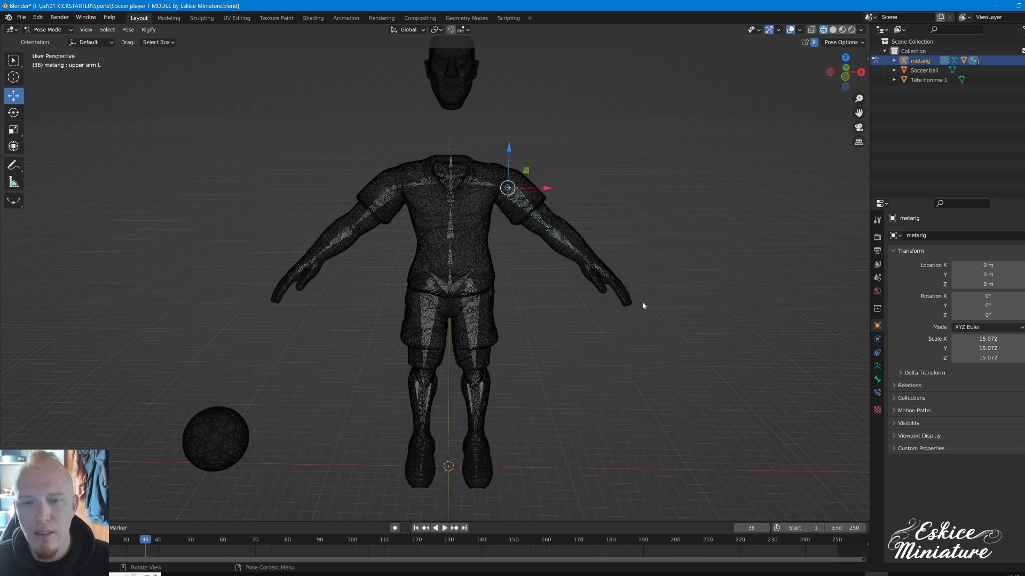
key("ctrl+z")
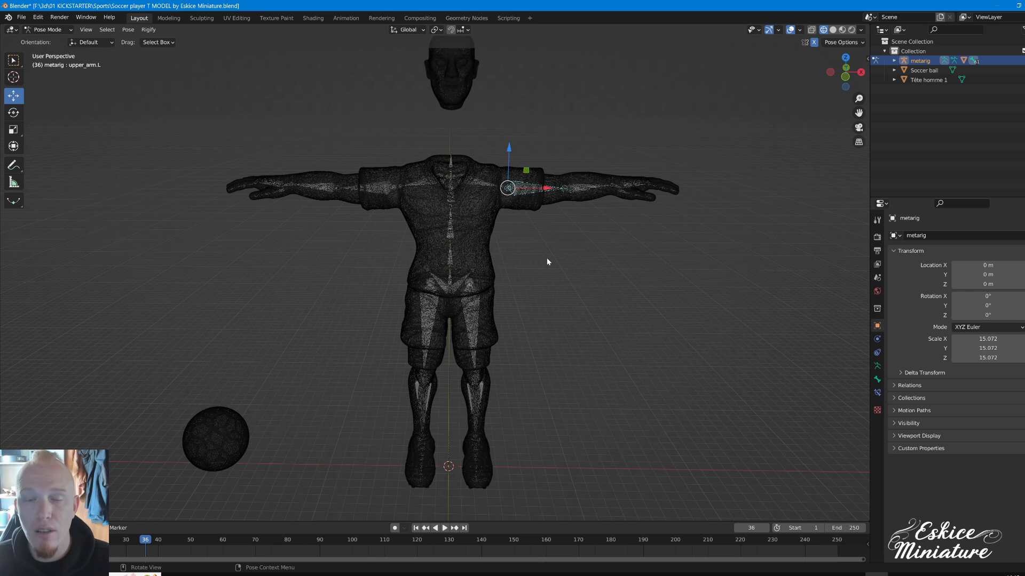